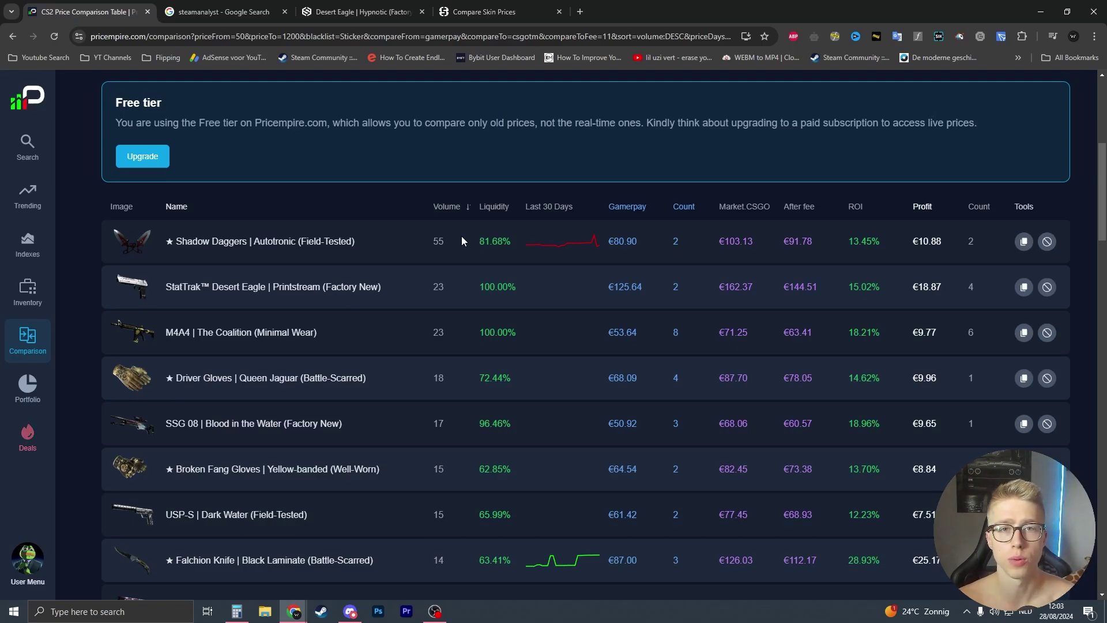
- Reopen Pricempire's price comparison page from the Comparison sidebar link
{"action": "scroll", "coordinate": [289, 237], "scroll_direction": "up", "scroll_amount": 6}
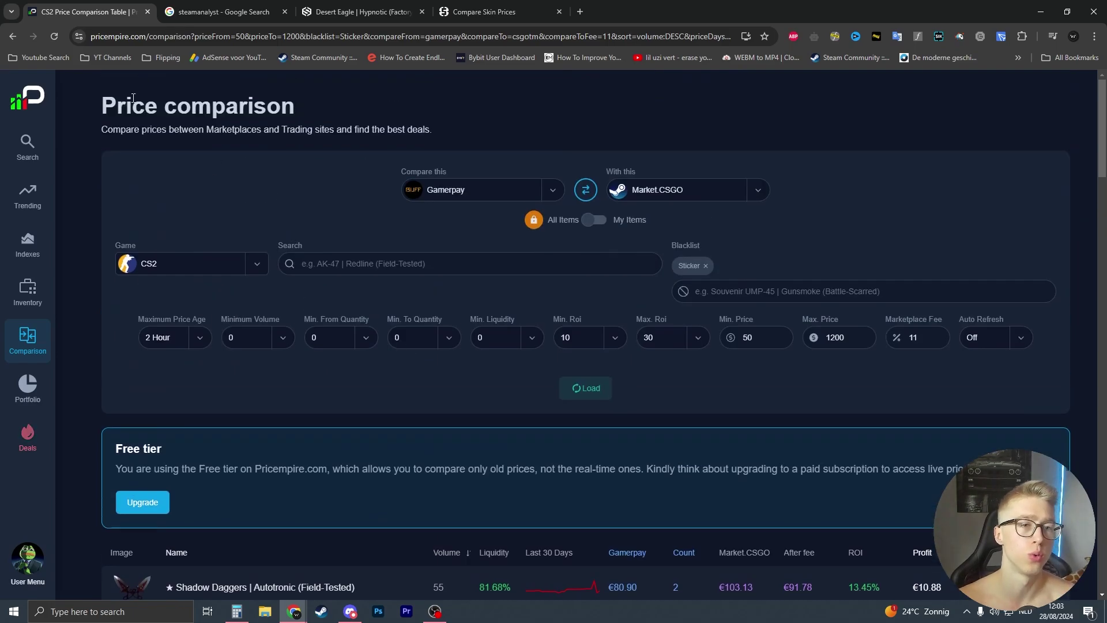
{"action": "triple_click", "coordinate": [375, 99]}
{"action": "left_click", "coordinate": [376, 98]}
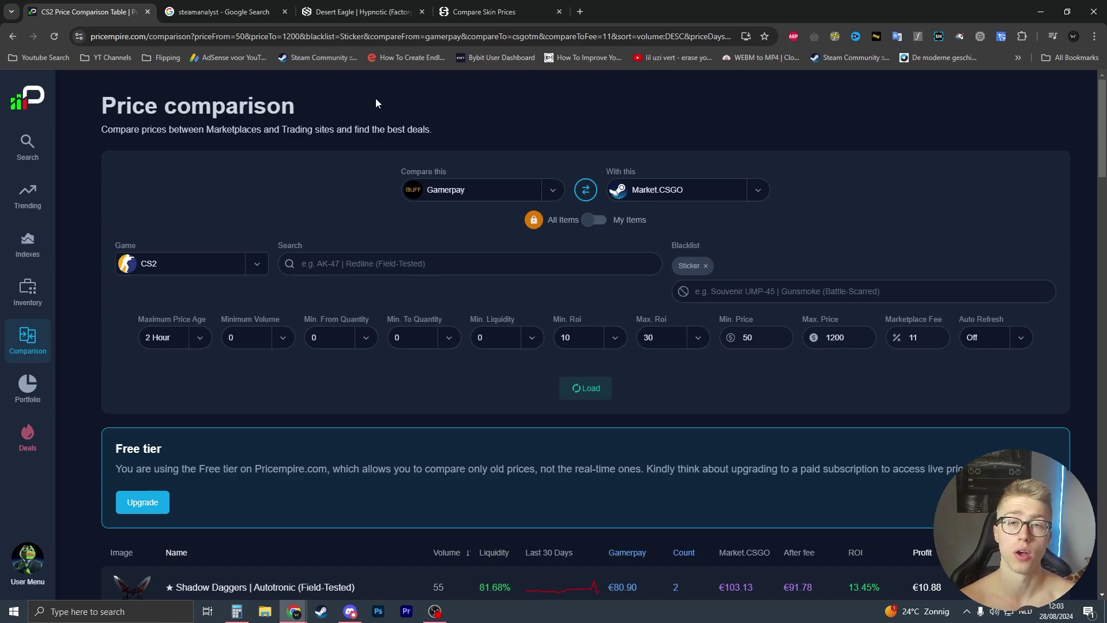
{"action": "left_click", "coordinate": [26, 343]}
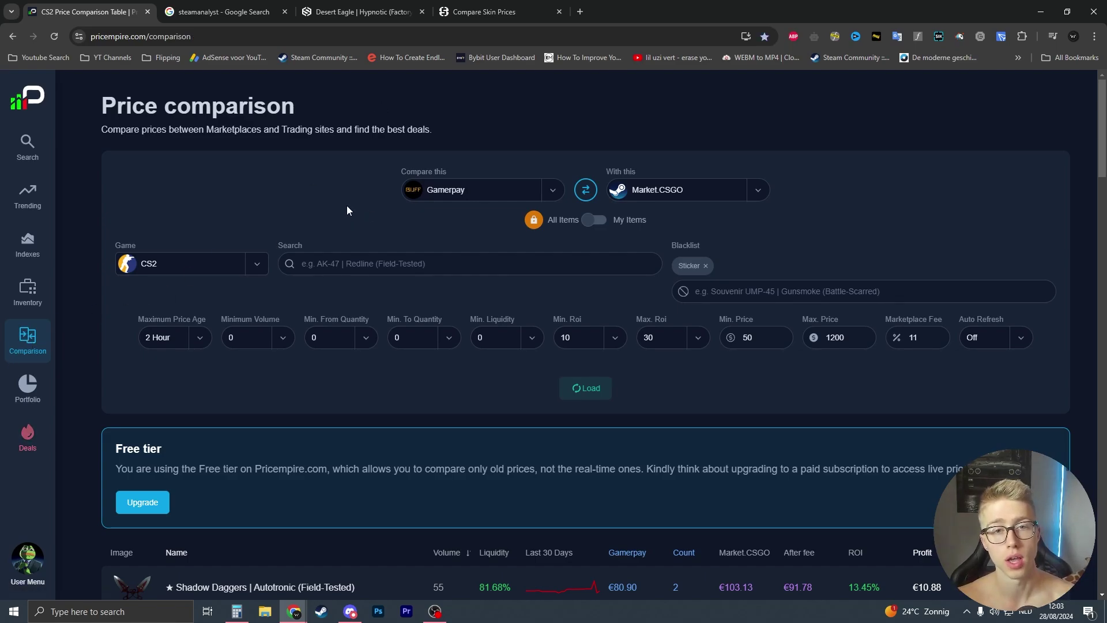
- Check the Gamerpay and Market.CSGO market lists and Maximum Price Age, leaving them unchanged
{"action": "left_click", "coordinate": [457, 196]}
{"action": "left_click", "coordinate": [634, 198]}
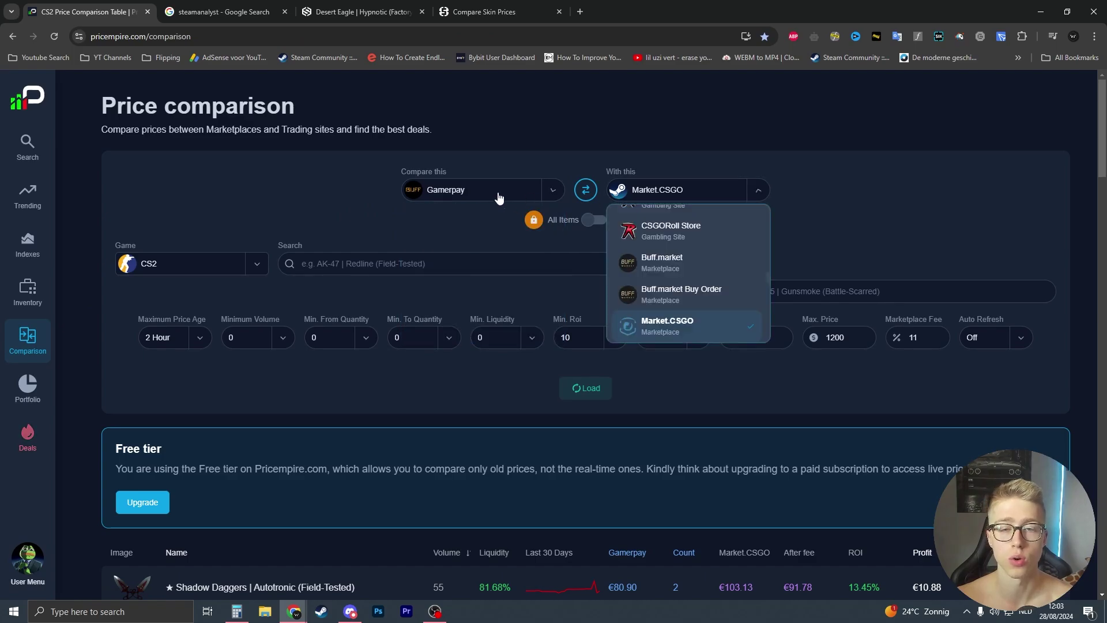
{"action": "left_click", "coordinate": [843, 166]}
{"action": "scroll", "coordinate": [229, 294], "scroll_direction": "down", "scroll_amount": 2}
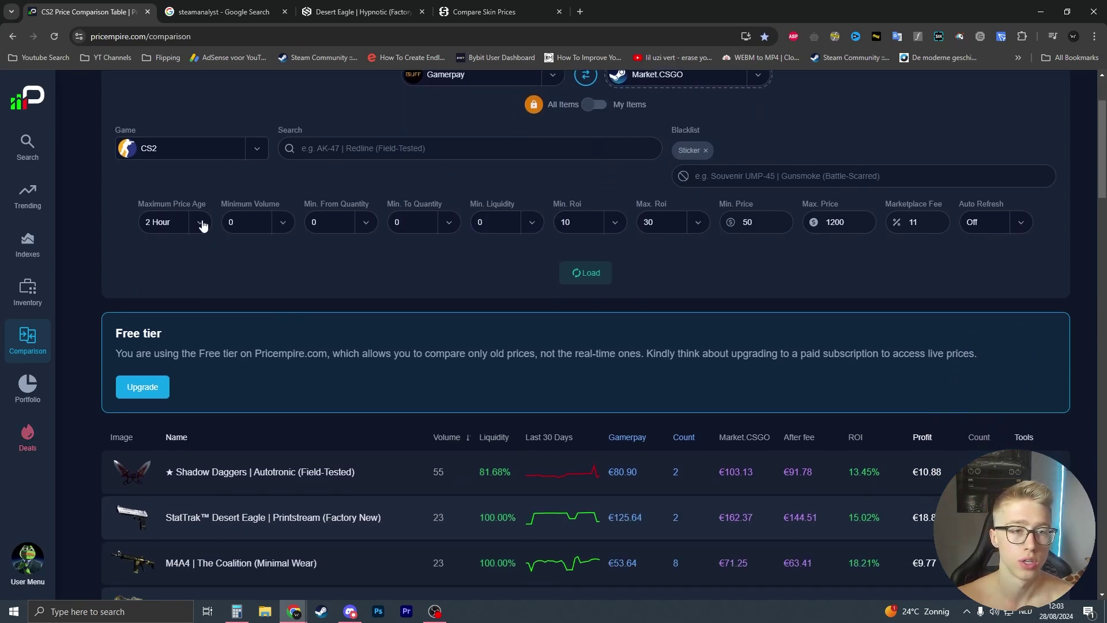
{"action": "left_click", "coordinate": [200, 222]}
{"action": "left_click", "coordinate": [817, 254]}
- Review the 10–30% ROI deals, highlighting the rows from Driver Gloves to AWP
{"action": "scroll", "coordinate": [894, 288], "scroll_direction": "down", "scroll_amount": 4}
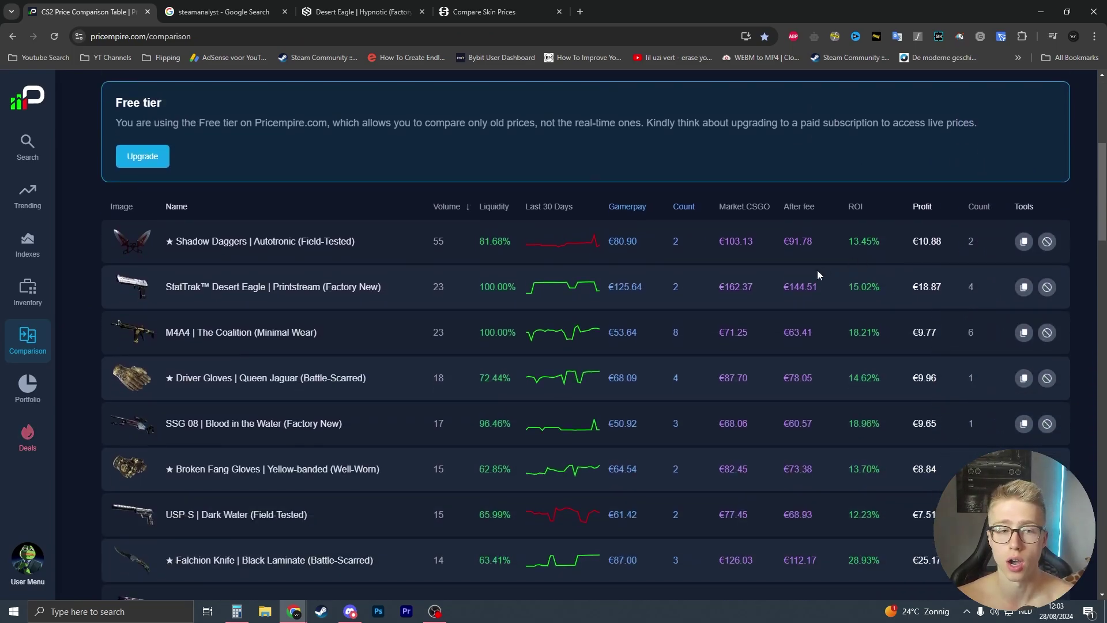
{"action": "scroll", "coordinate": [749, 260], "scroll_direction": "down", "scroll_amount": 2}
{"action": "left_click_drag", "start_coordinate": [846, 262], "coordinate": [891, 539]}
{"action": "left_click", "coordinate": [891, 538]}
{"action": "scroll", "coordinate": [893, 464], "scroll_direction": "up", "scroll_amount": 8}
{"action": "scroll", "coordinate": [863, 375], "scroll_direction": "down", "scroll_amount": 15}
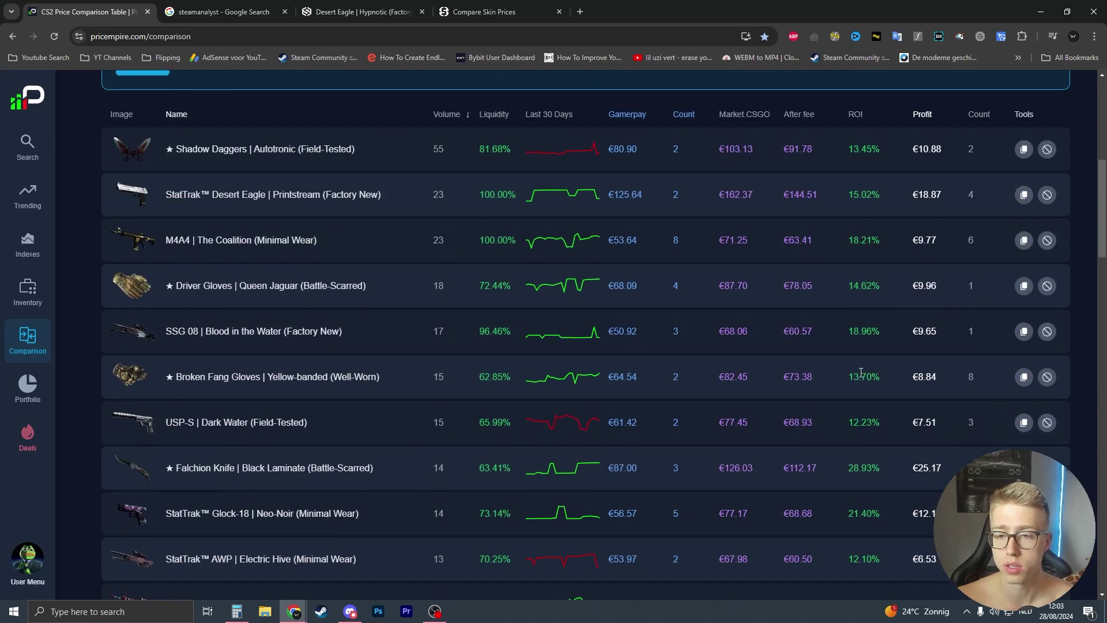
{"action": "scroll", "coordinate": [843, 391], "scroll_direction": "up", "scroll_amount": 15}
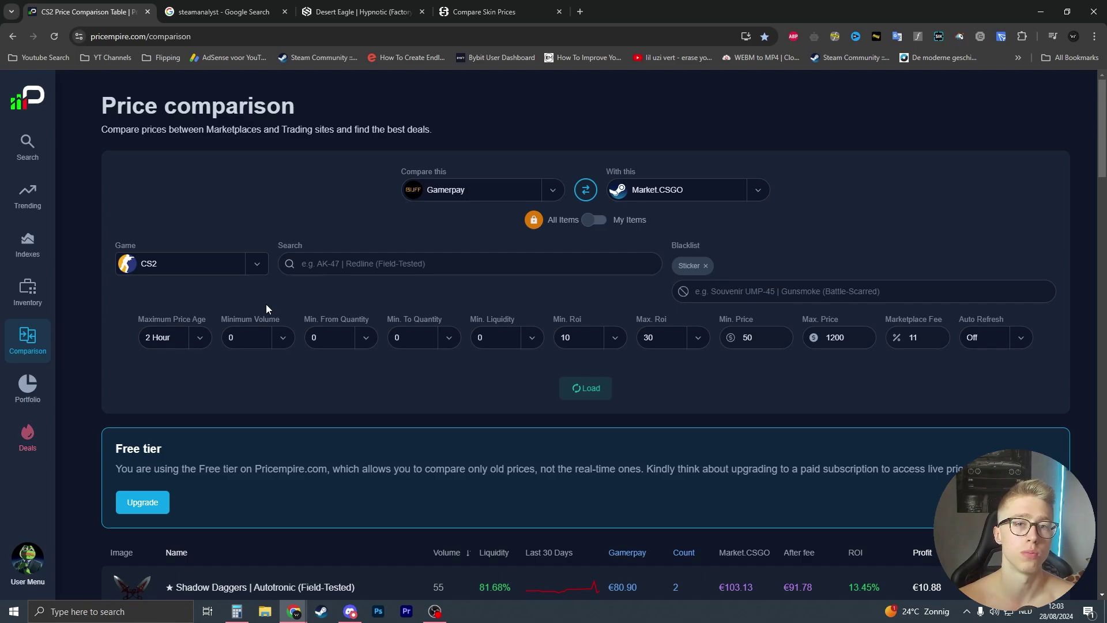
{"action": "scroll", "coordinate": [304, 313], "scroll_direction": "down", "scroll_amount": 3}
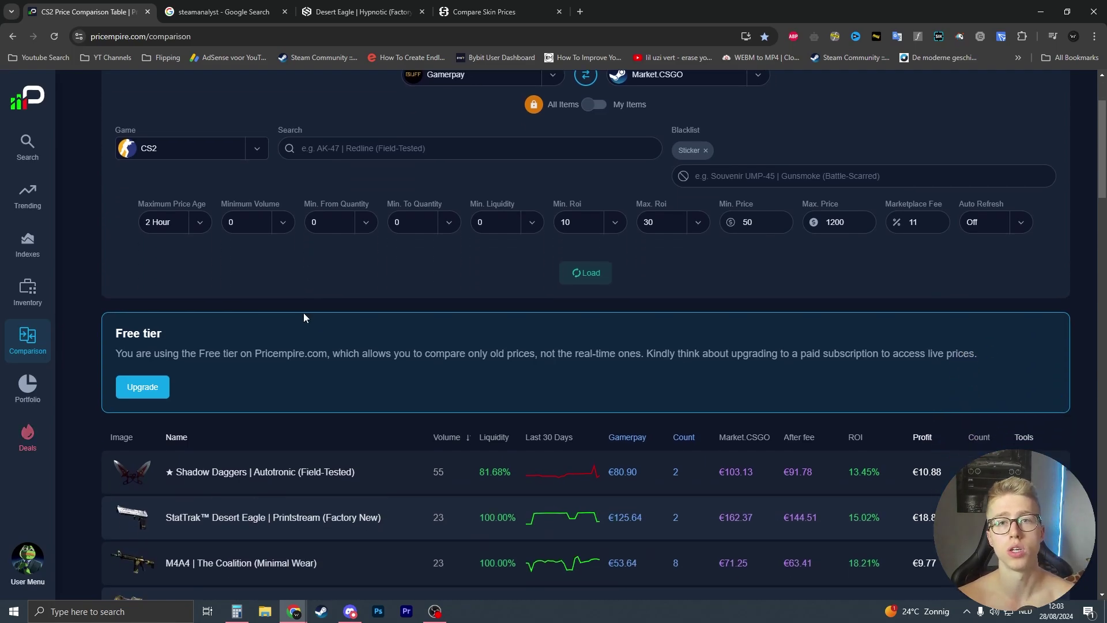
{"action": "scroll", "coordinate": [323, 315], "scroll_direction": "up", "scroll_amount": 3}
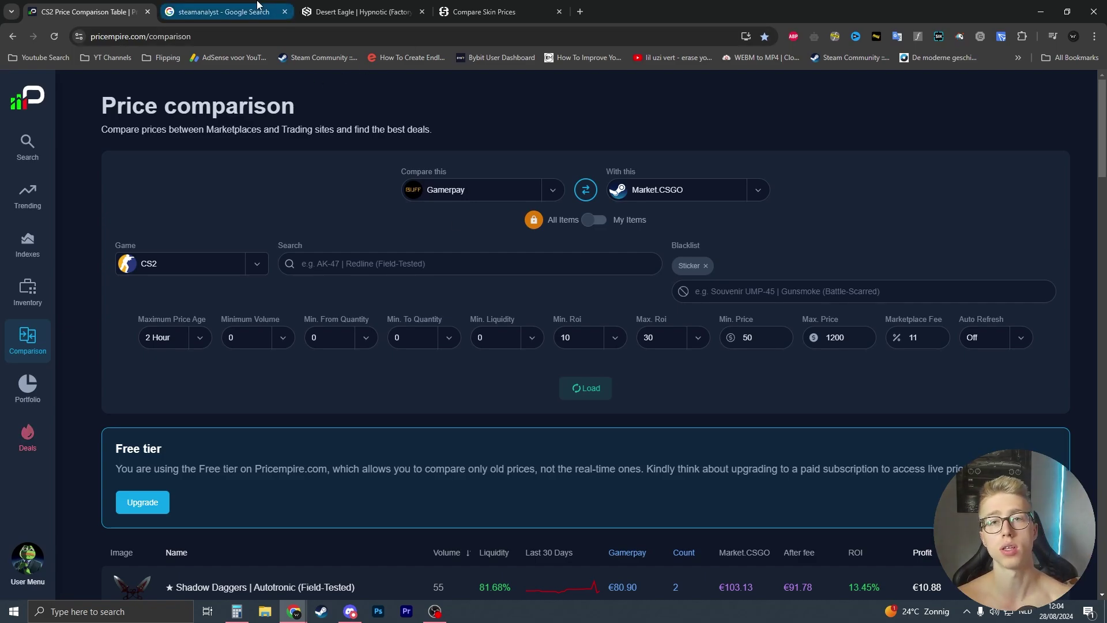
- Search Google for 'cs2 compare prices', then close that tab and return to the steamanalyst results
{"action": "left_click", "coordinate": [581, 11]}
{"action": "type", "text": "cs2 compare pri"}
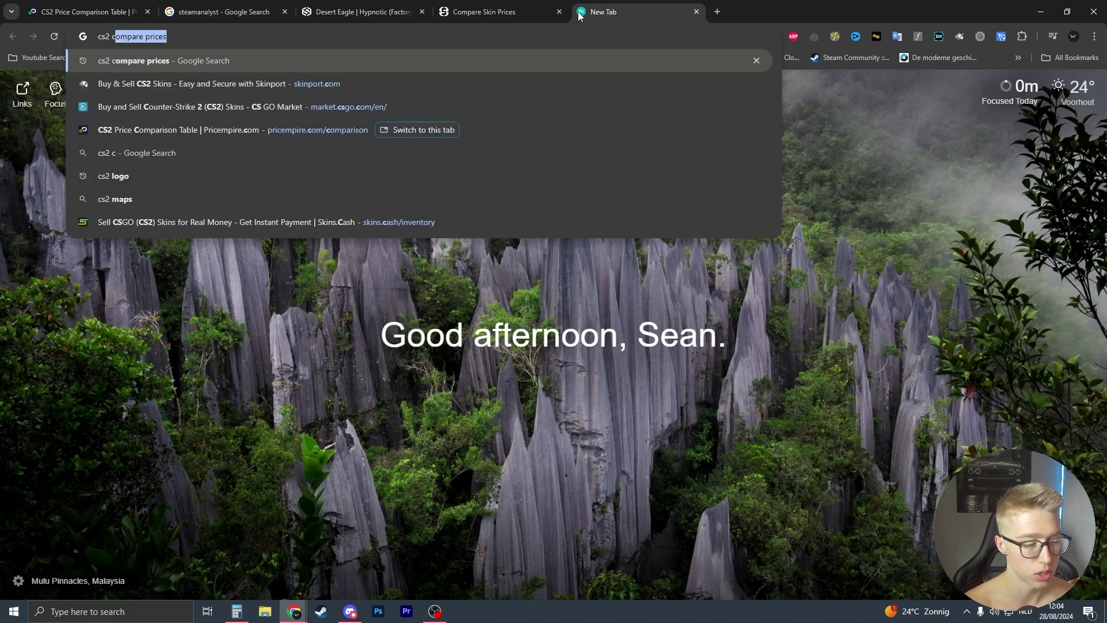
{"action": "type", "text": "ces"}
{"action": "key", "text": "Return"}
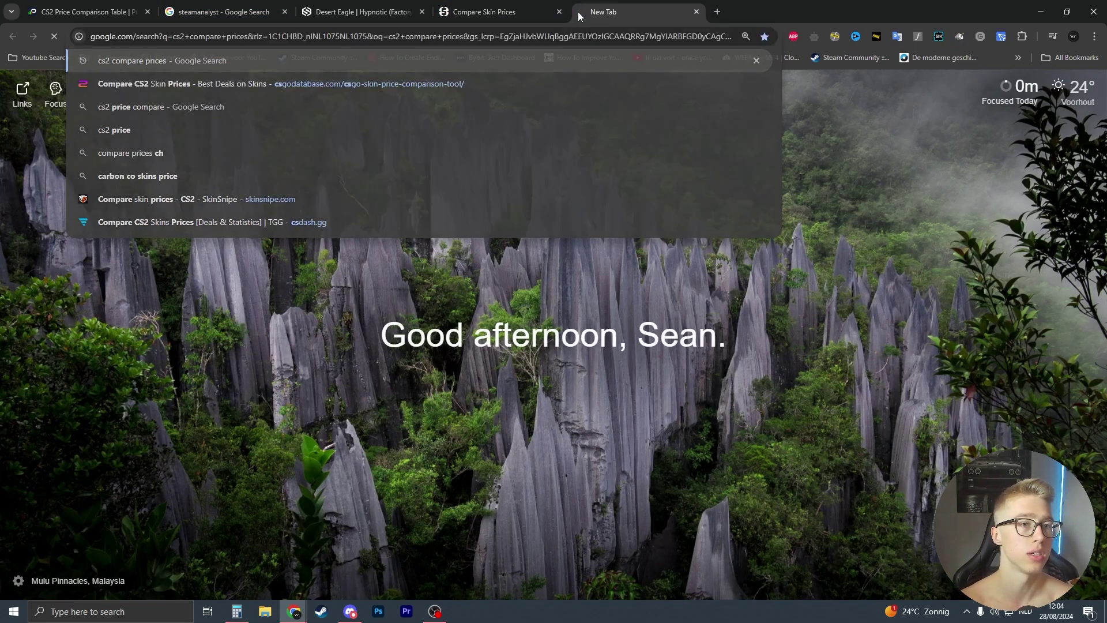
{"action": "scroll", "coordinate": [247, 235], "scroll_direction": "down", "scroll_amount": 10}
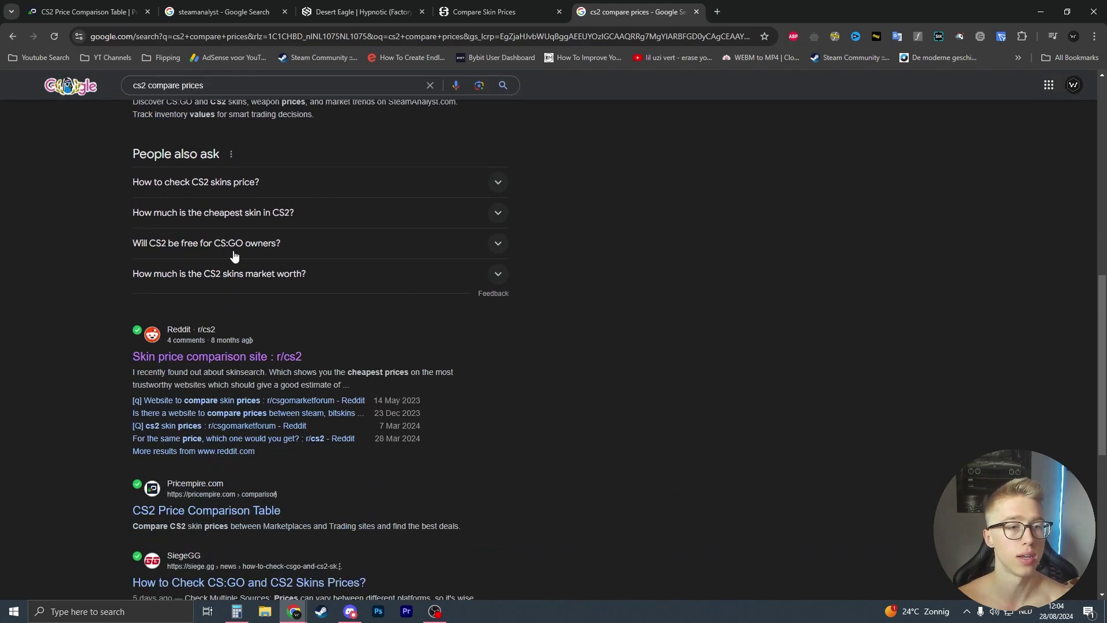
{"action": "key", "text": "ctrl+w"}
{"action": "left_click", "coordinate": [243, 12]}
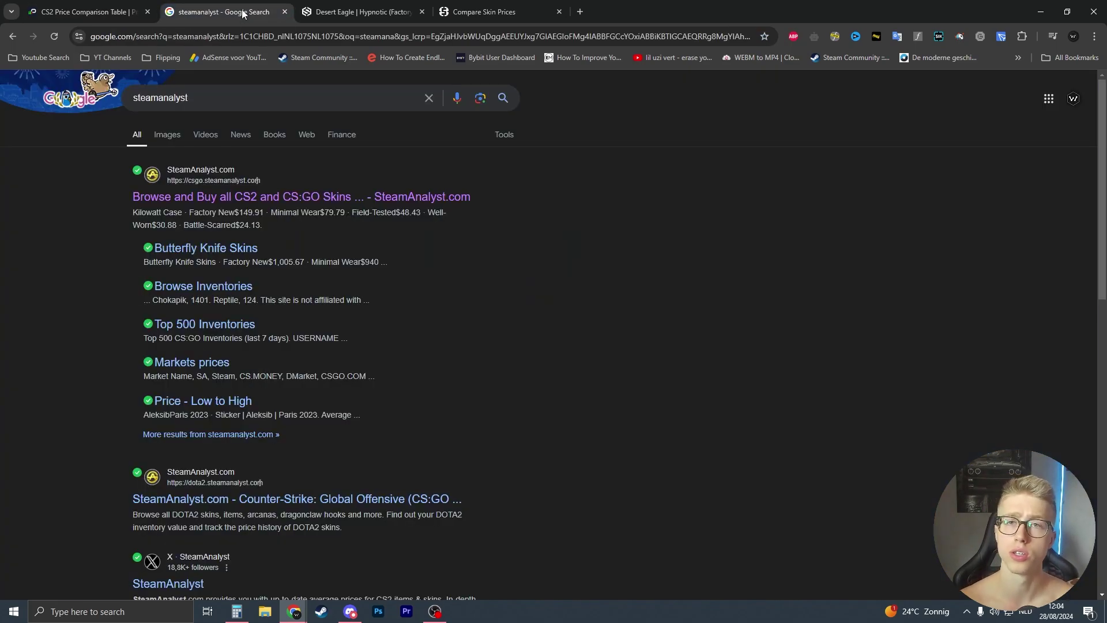
- Open the SteamAnalyst site and skinbroker's Compare page
{"action": "left_click", "coordinate": [285, 196]}
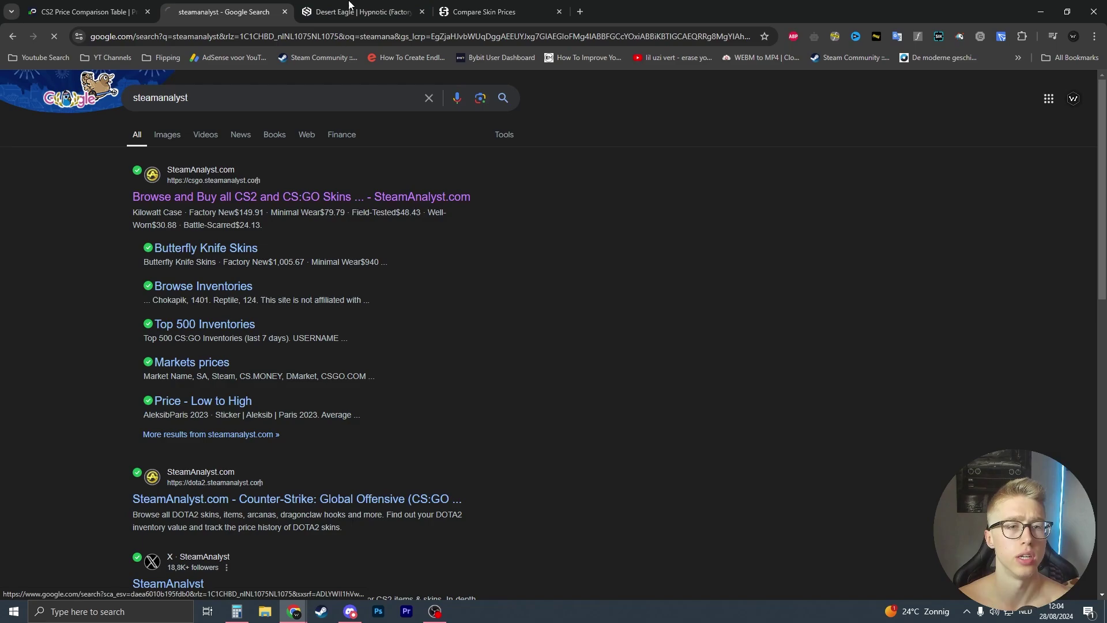
{"action": "left_click", "coordinate": [360, 11]}
{"action": "left_click", "coordinate": [497, 88]}
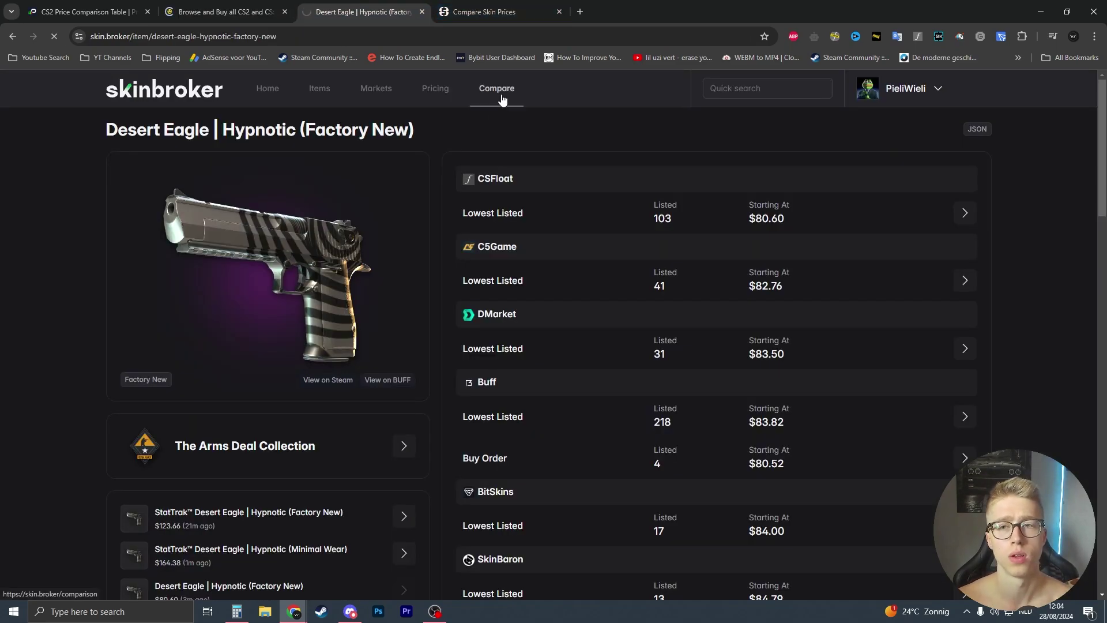
{"action": "left_click", "coordinate": [484, 12]}
{"action": "left_click", "coordinate": [265, 7]}
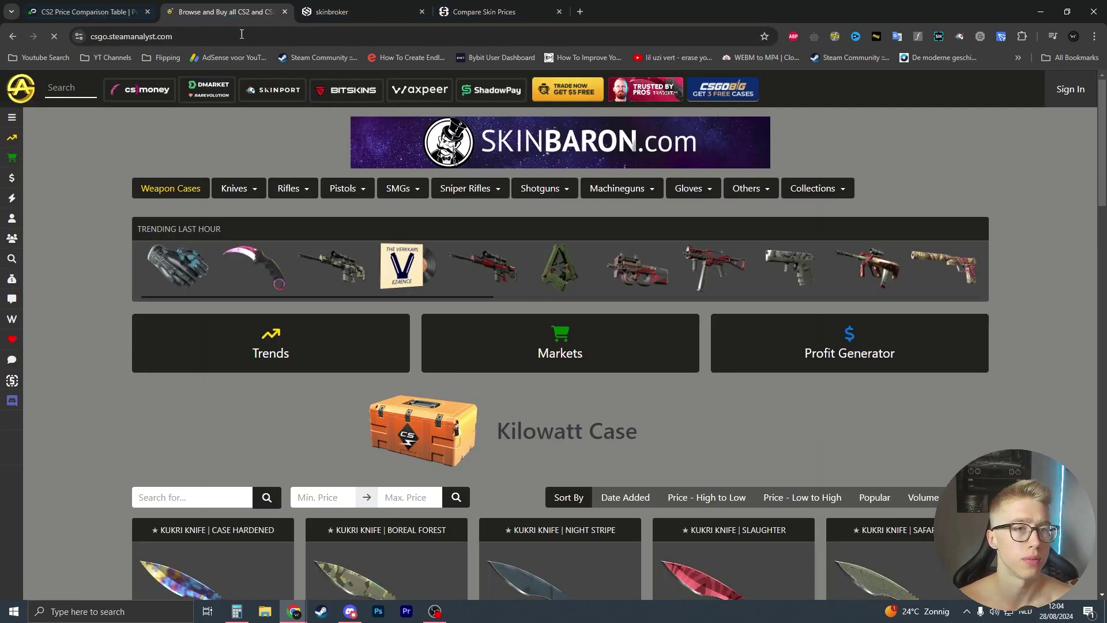
- Revisit the skinbroker, SIH and Pricempire tabs, then expand SteamAnalyst's side menu listing Profit Generator
{"action": "left_click", "coordinate": [340, 6]}
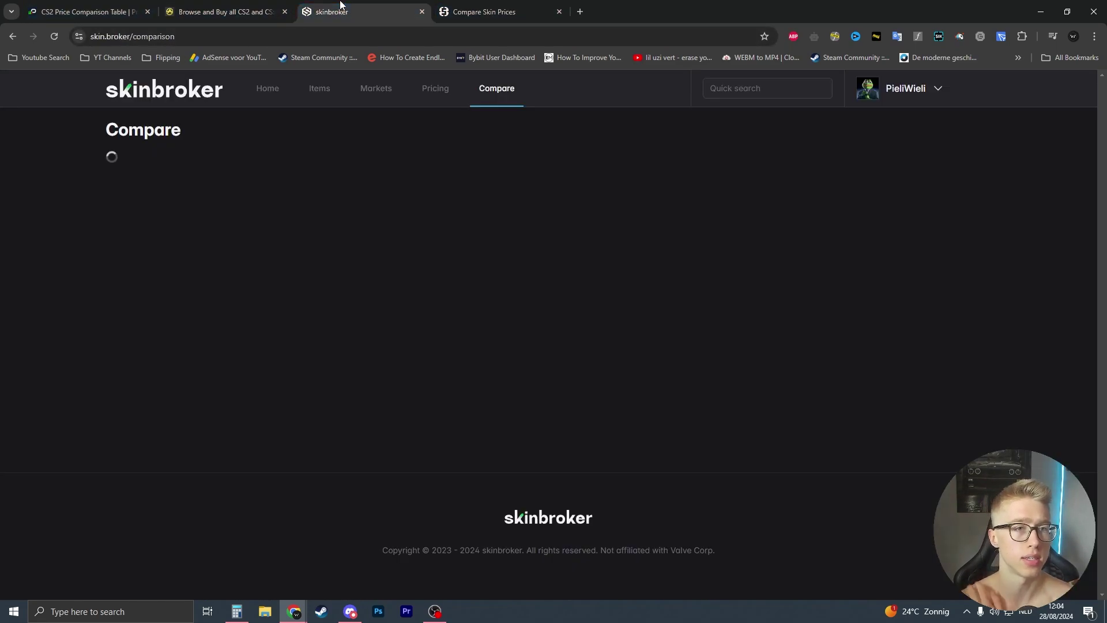
{"action": "left_click", "coordinate": [476, 12]}
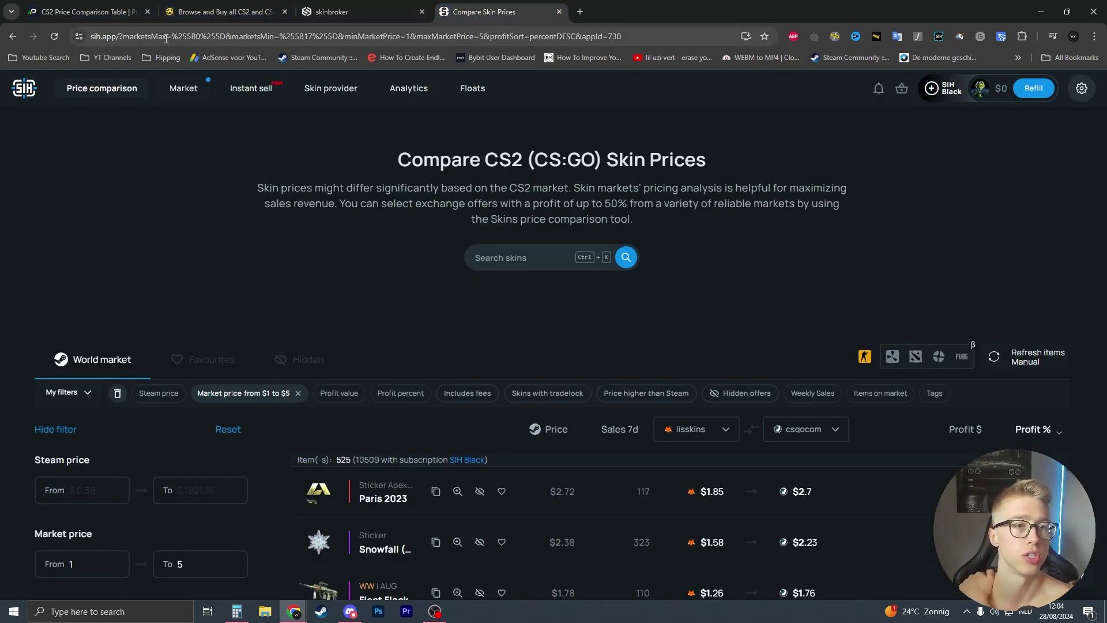
{"action": "left_click", "coordinate": [218, 9]}
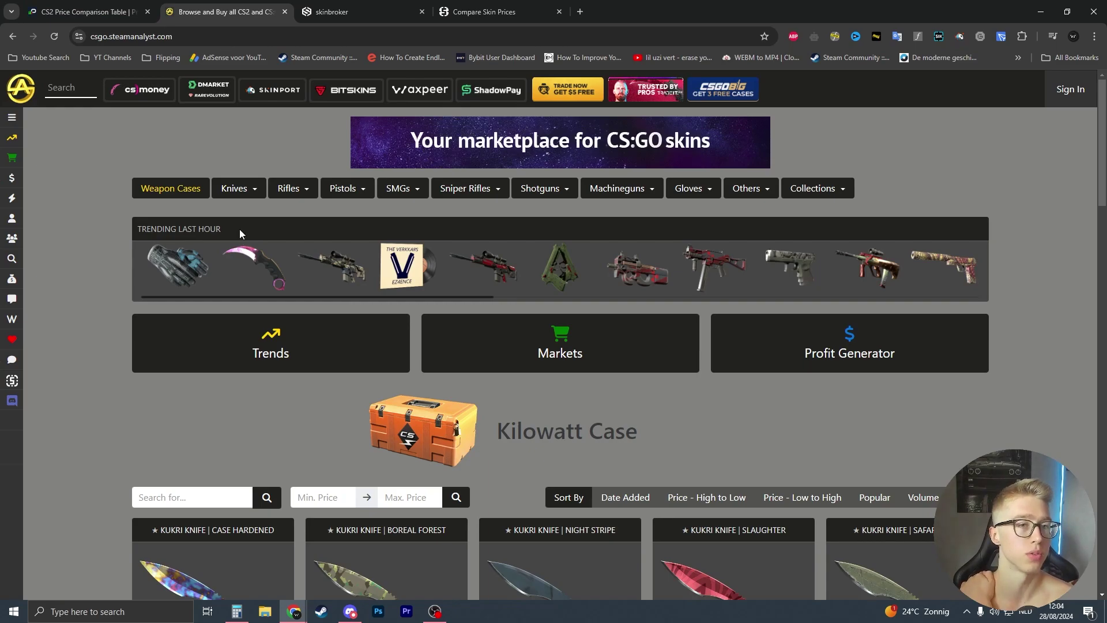
{"action": "left_click", "coordinate": [138, 13]}
{"action": "scroll", "coordinate": [423, 276], "scroll_direction": "down", "scroll_amount": 3}
{"action": "scroll", "coordinate": [423, 276], "scroll_direction": "up", "scroll_amount": 3}
{"action": "key", "text": "ctrl+Tab"}
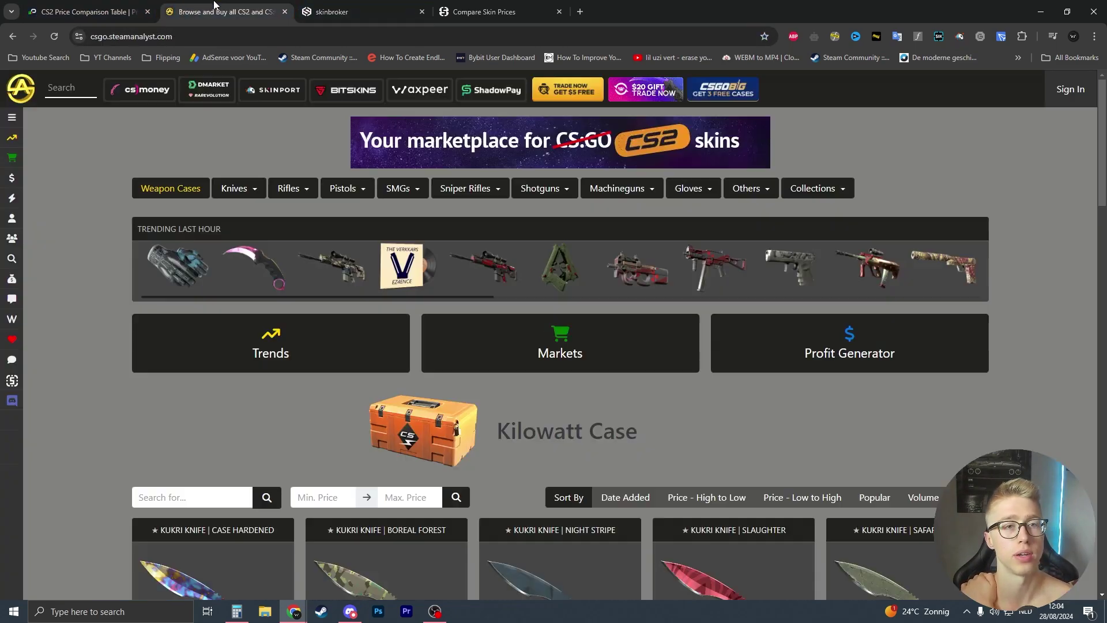
{"action": "mouse_move", "coordinate": [6, 122]}
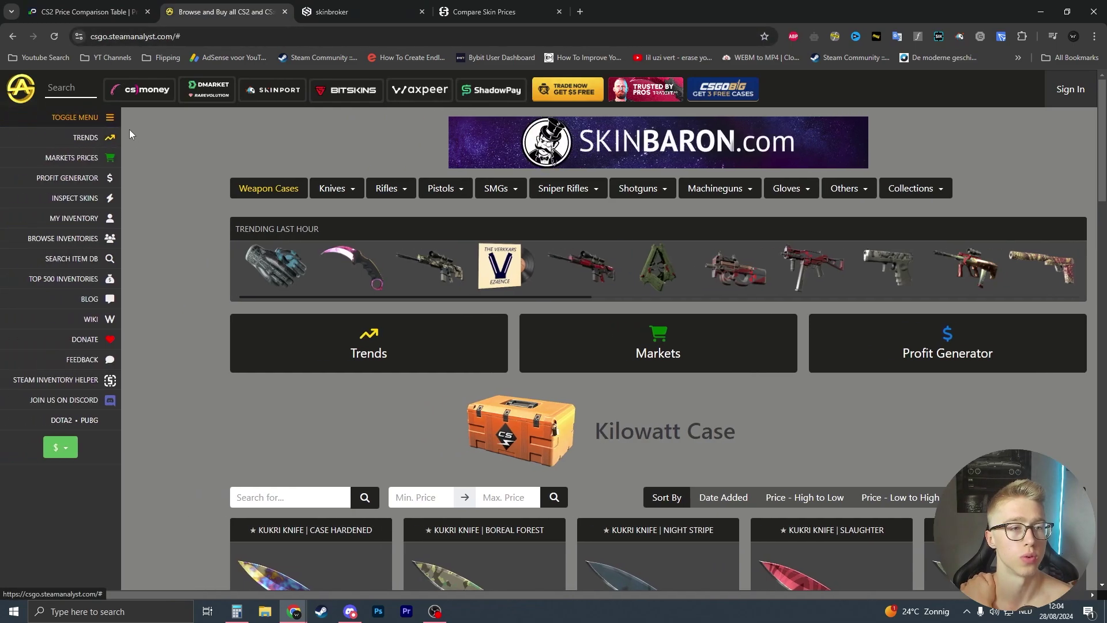
{"action": "left_click", "coordinate": [64, 178]}
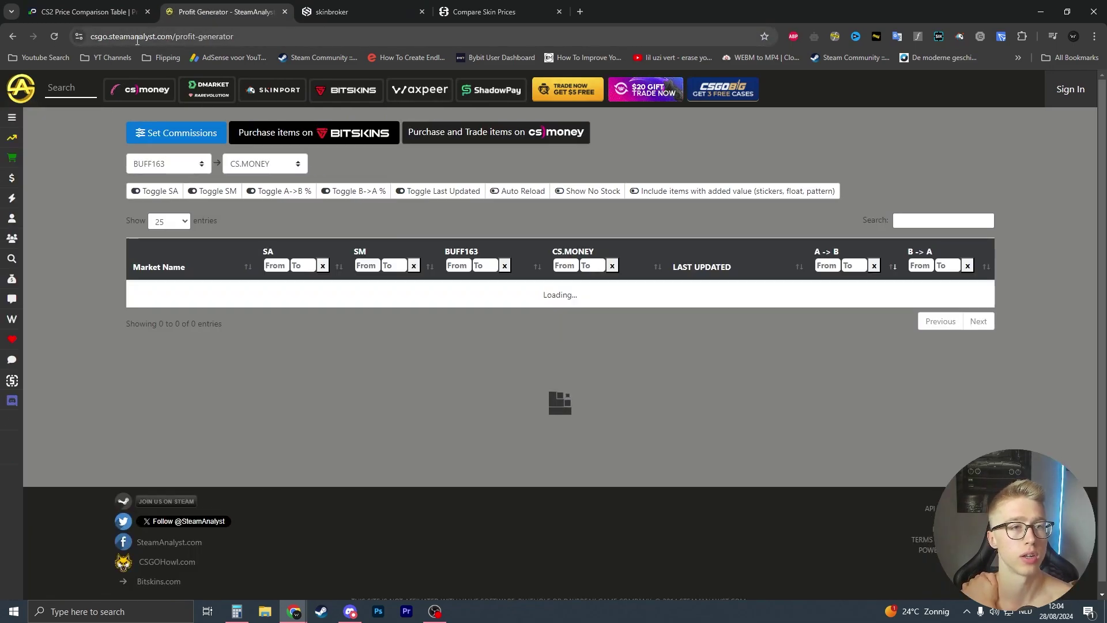
{"action": "scroll", "coordinate": [346, 283], "scroll_direction": "down", "scroll_amount": 2}
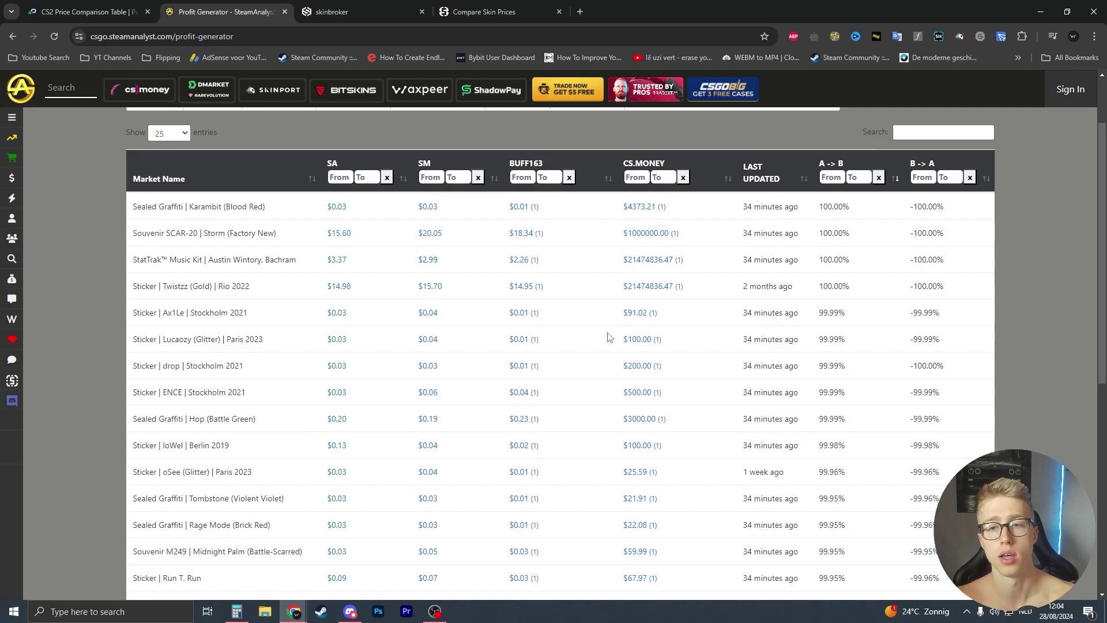
{"action": "scroll", "coordinate": [316, 291], "scroll_direction": "up", "scroll_amount": 2}
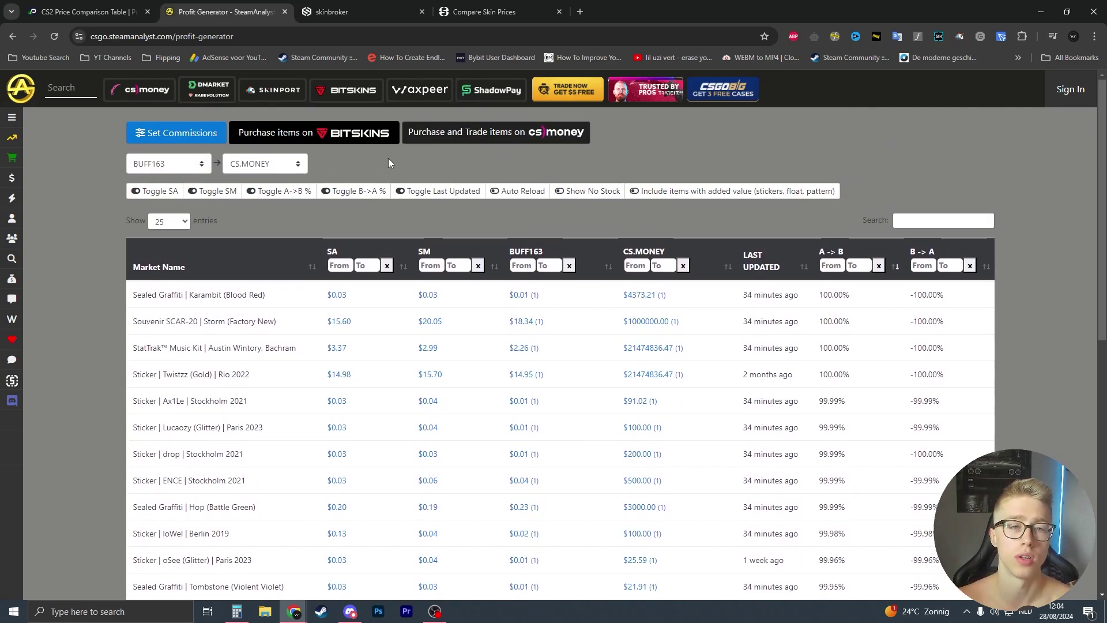
{"action": "left_click", "coordinate": [11, 117]}
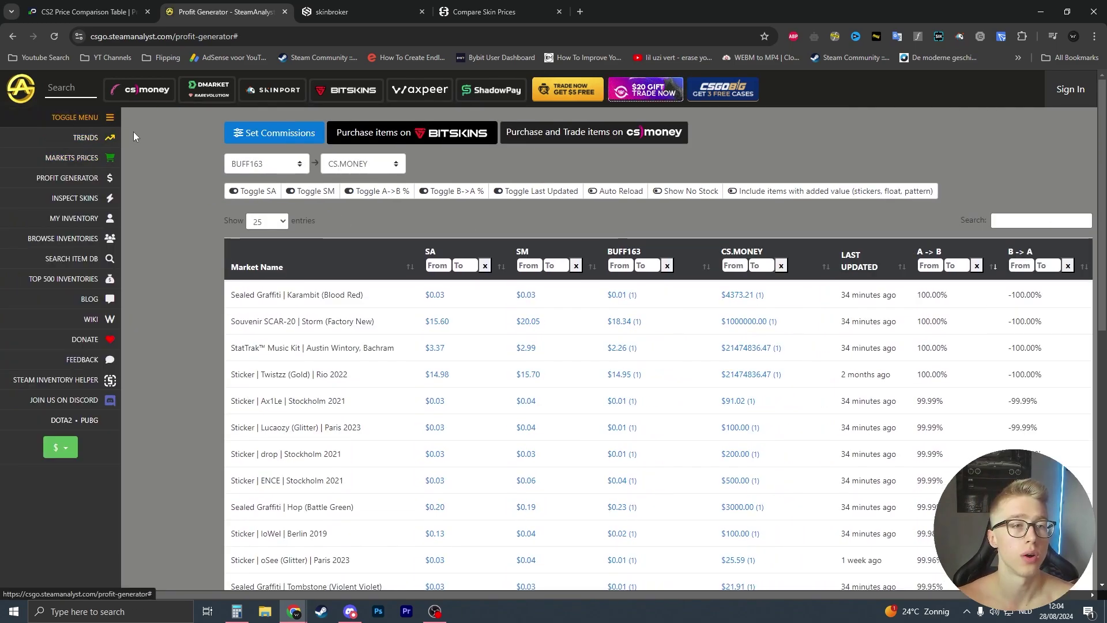
{"action": "left_click", "coordinate": [52, 180]}
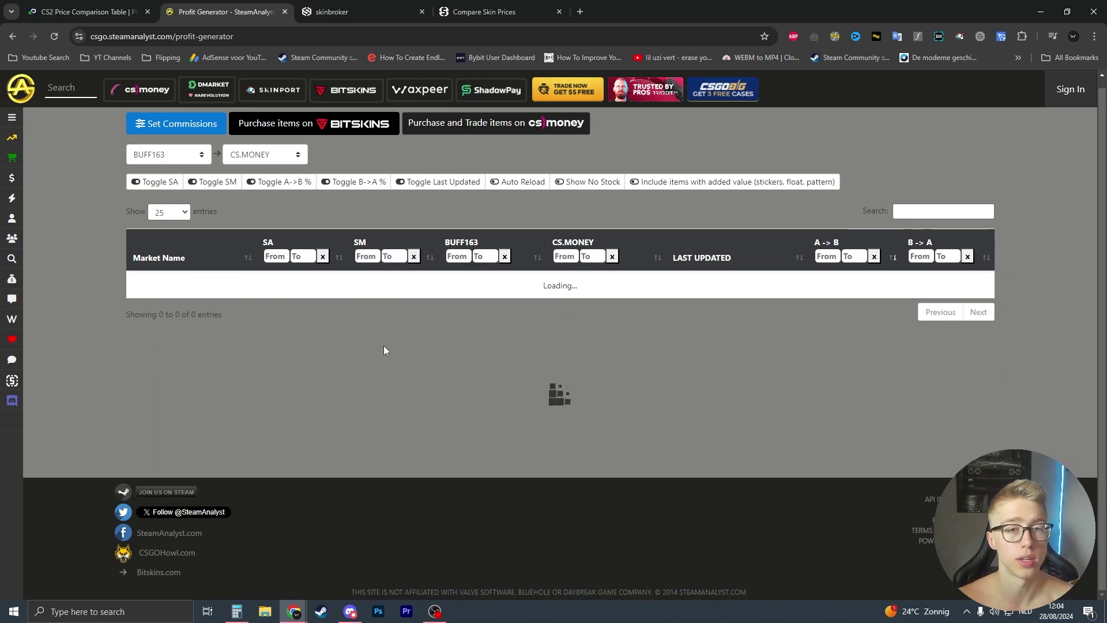
{"action": "left_click", "coordinate": [12, 118]}
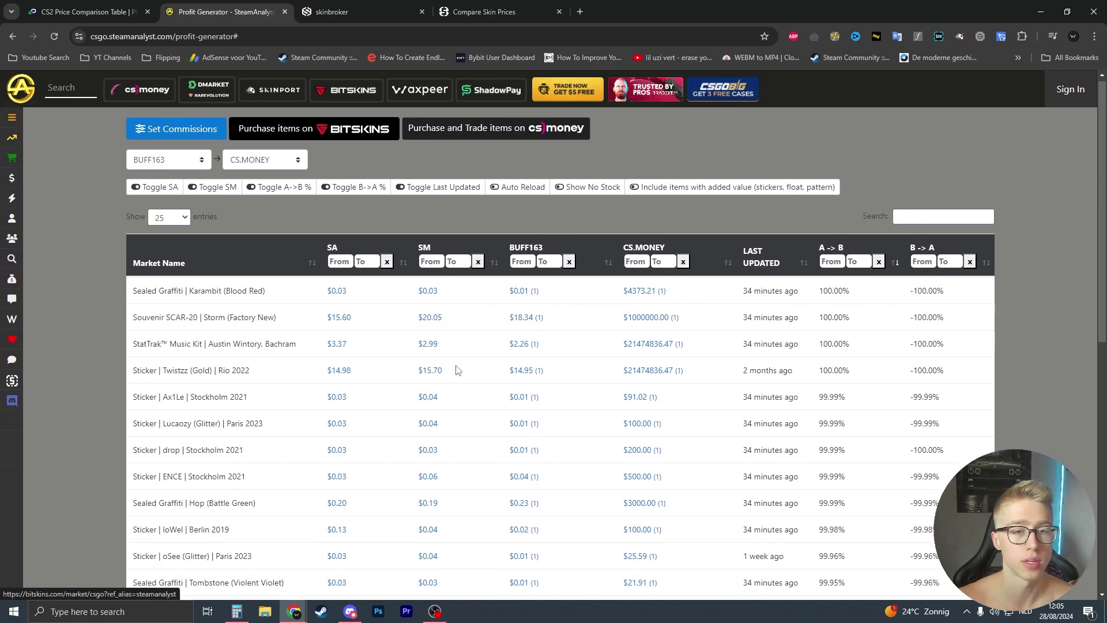
{"action": "scroll", "coordinate": [474, 374], "scroll_direction": "down", "scroll_amount": 4}
{"action": "scroll", "coordinate": [474, 374], "scroll_direction": "down", "scroll_amount": 5}
{"action": "scroll", "coordinate": [328, 321], "scroll_direction": "up", "scroll_amount": 9}
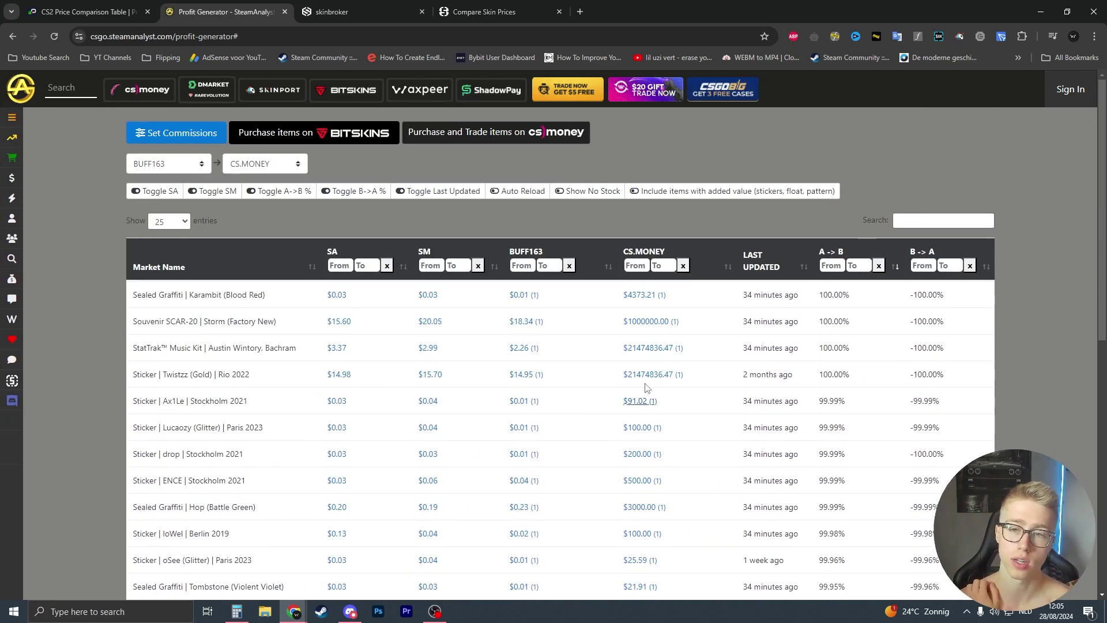
{"action": "scroll", "coordinate": [713, 321], "scroll_direction": "down", "scroll_amount": 2}
{"action": "scroll", "coordinate": [590, 311], "scroll_direction": "up", "scroll_amount": 2}
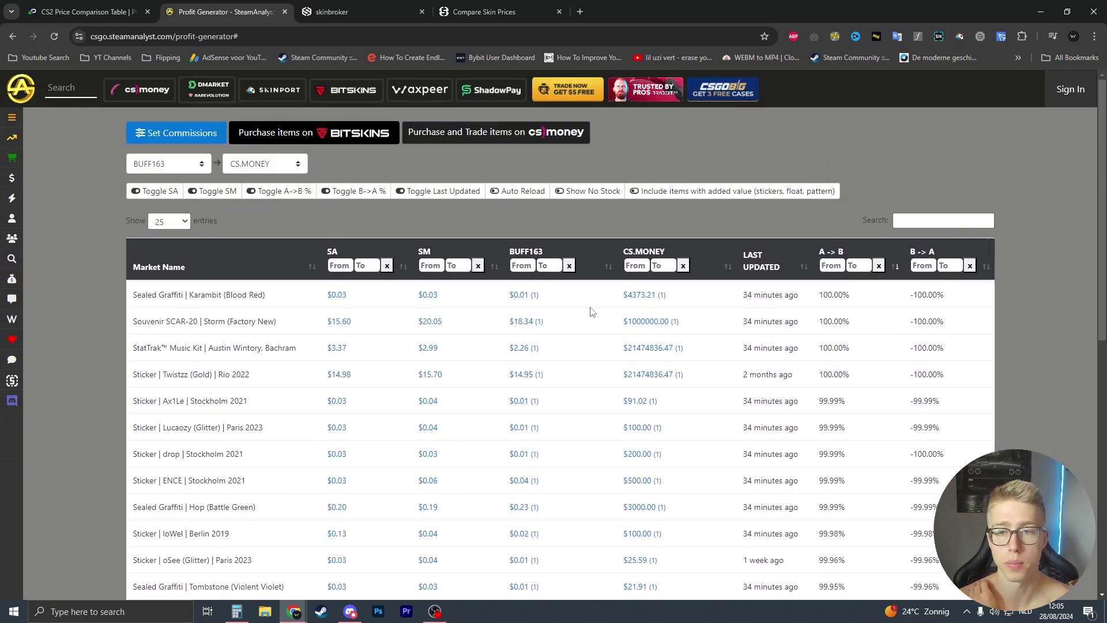
{"action": "left_click_drag", "start_coordinate": [541, 295], "coordinate": [504, 309]}
{"action": "left_click", "coordinate": [548, 229]}
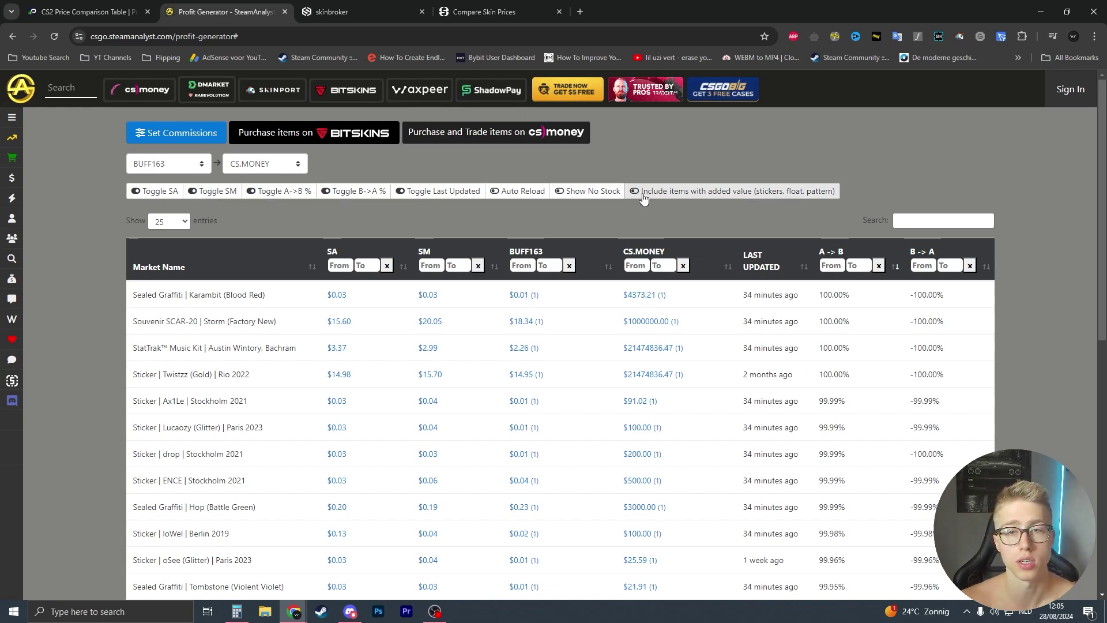
{"action": "left_click", "coordinate": [176, 166]}
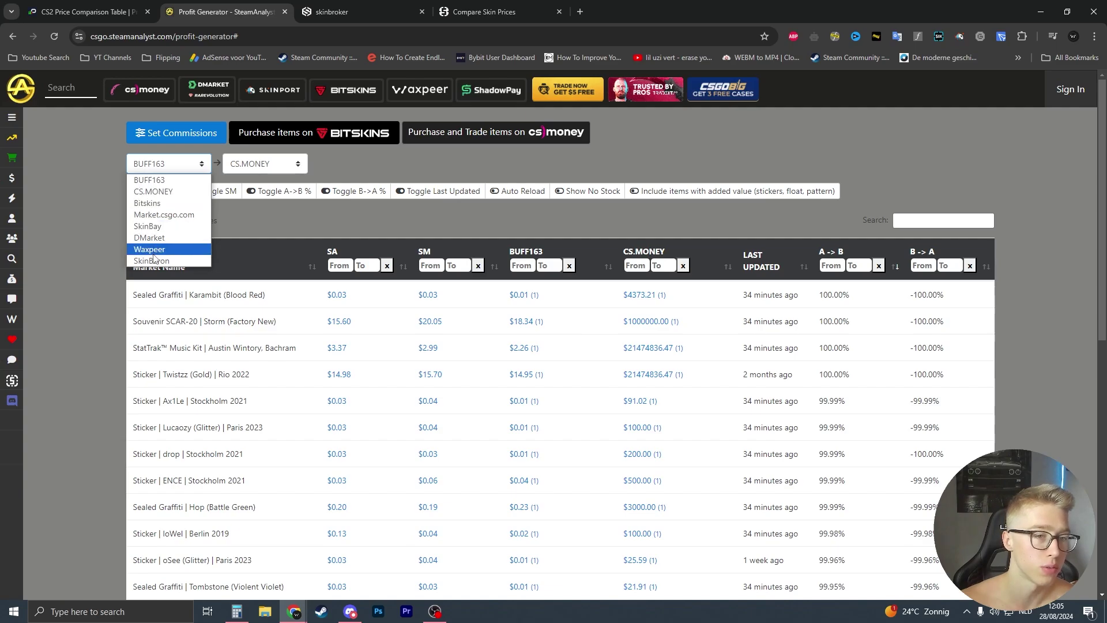
{"action": "left_click", "coordinate": [149, 180]}
{"action": "left_click", "coordinate": [271, 165]}
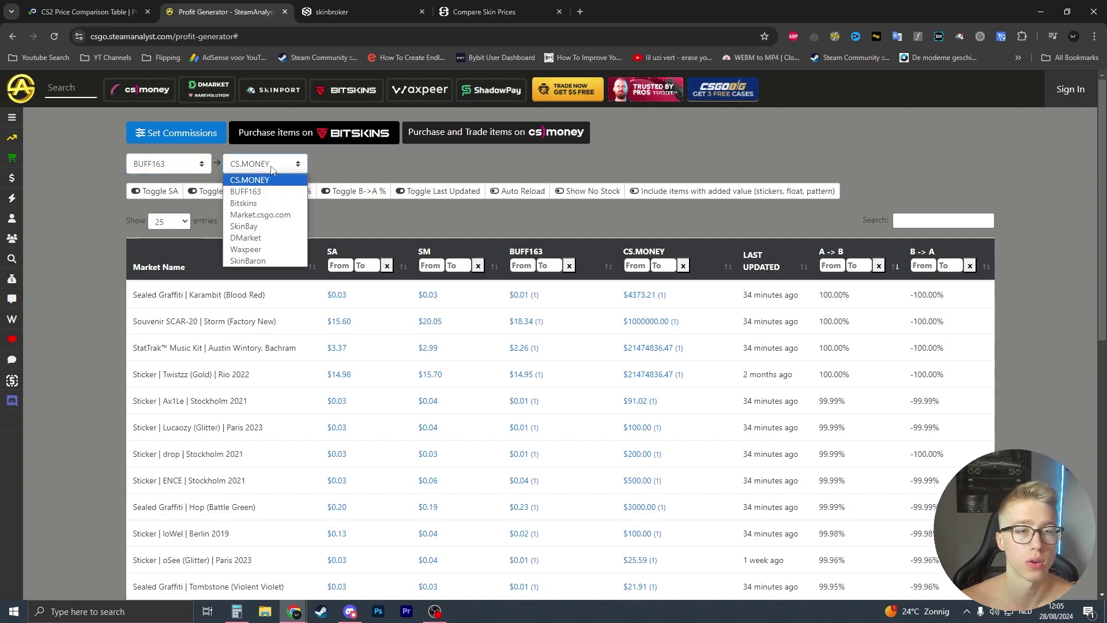
{"action": "left_click", "coordinate": [771, 199]}
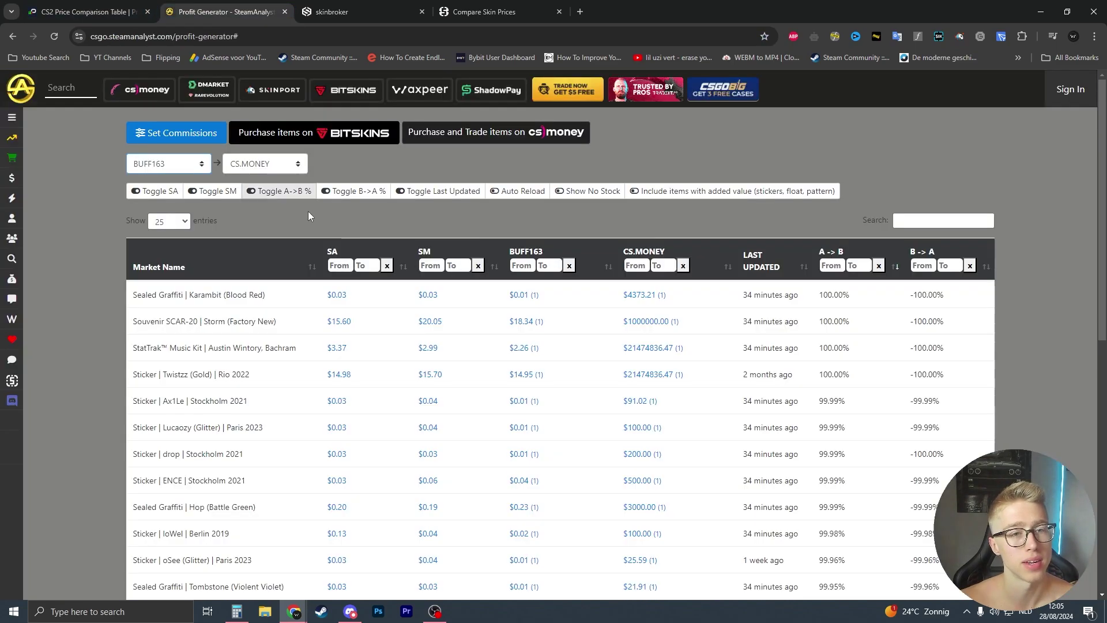
{"action": "left_click", "coordinate": [87, 12]}
{"action": "left_click", "coordinate": [219, 11]}
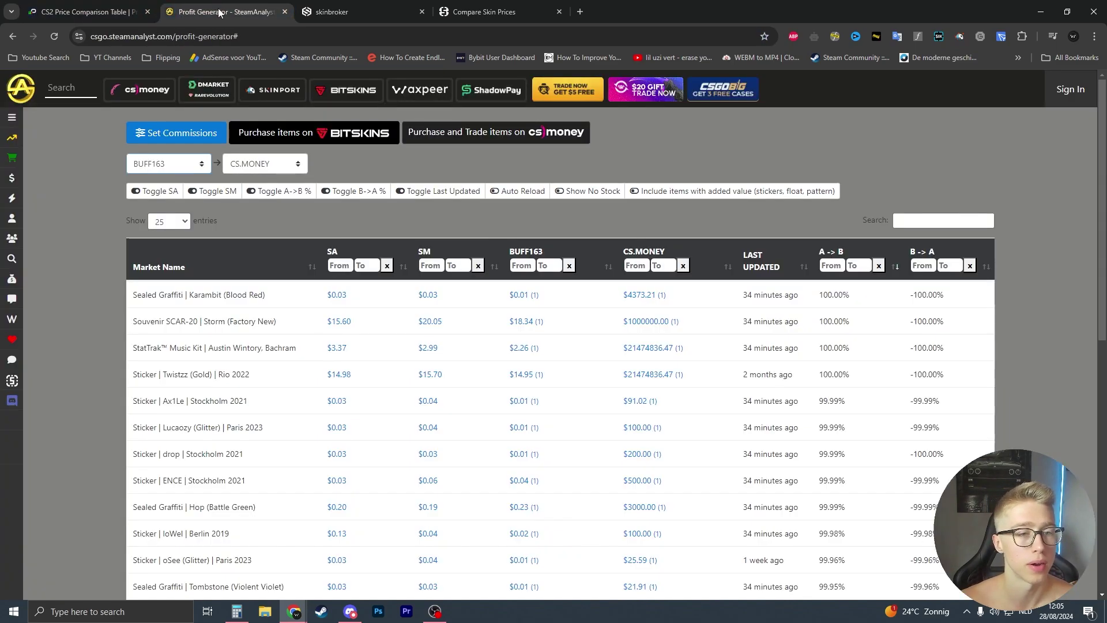
{"action": "scroll", "coordinate": [877, 316], "scroll_direction": "down", "scroll_amount": 8}
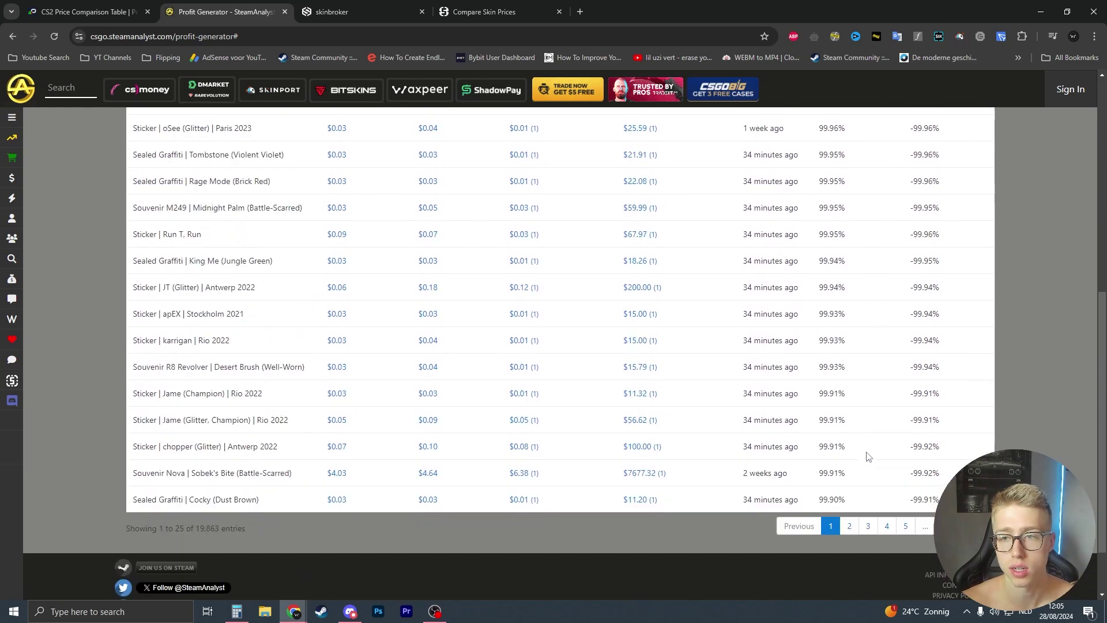
{"action": "scroll", "coordinate": [865, 457], "scroll_direction": "up", "scroll_amount": 10}
{"action": "left_click", "coordinate": [87, 12]}
{"action": "left_click", "coordinate": [219, 12]}
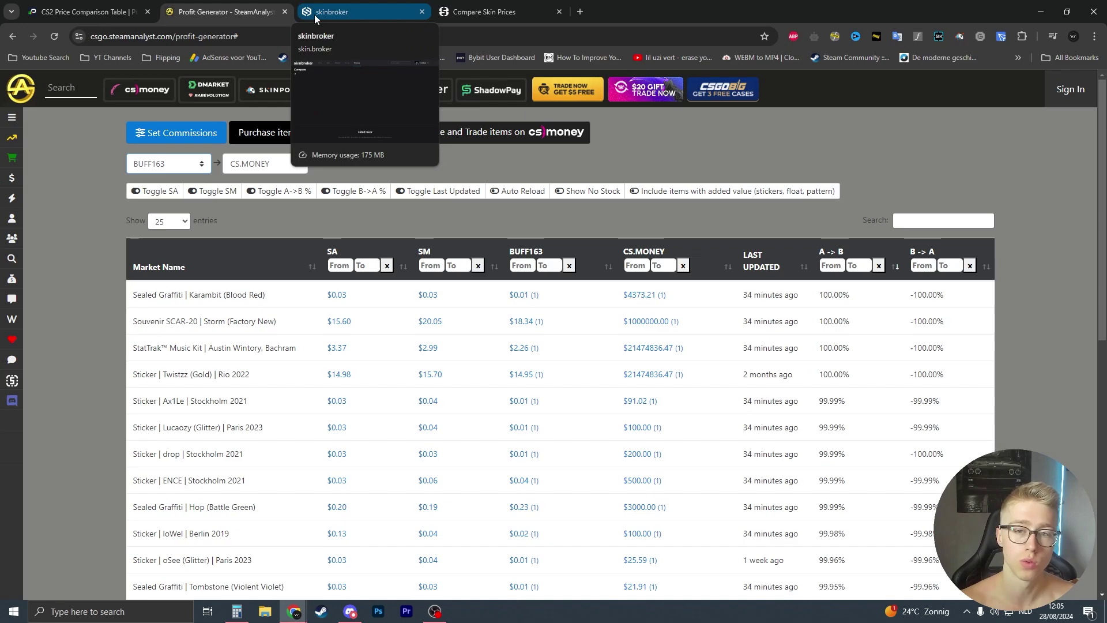
- Close the SteamAnalyst profit generator and browse skinbroker's Market A options
{"action": "left_click", "coordinate": [285, 12]}
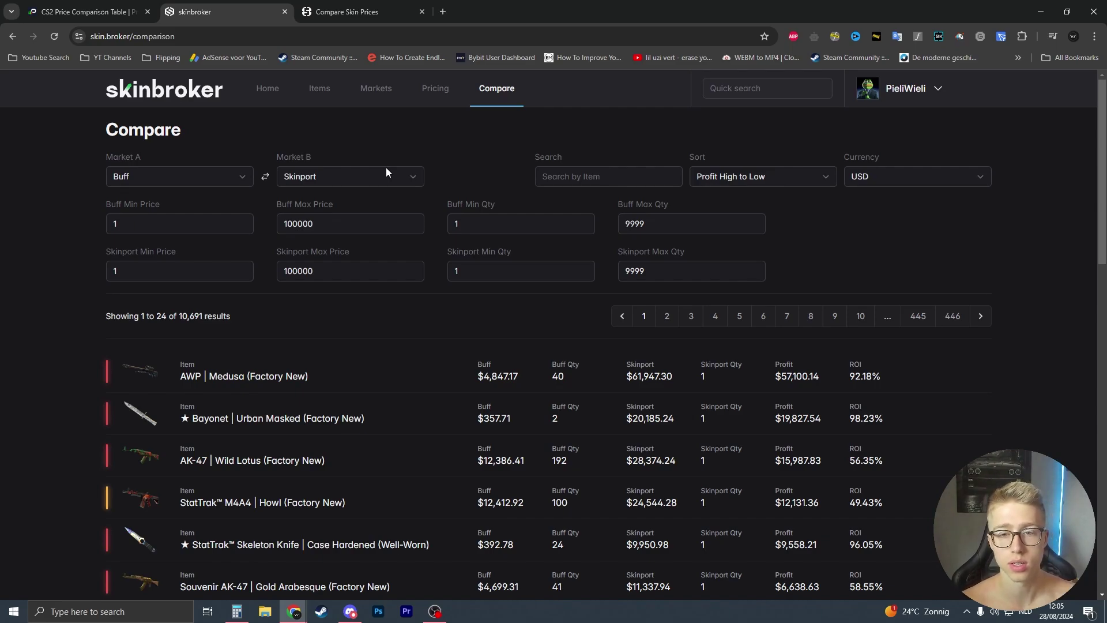
{"action": "left_click", "coordinate": [206, 175]}
{"action": "scroll", "coordinate": [192, 264], "scroll_direction": "down", "scroll_amount": 1}
{"action": "scroll", "coordinate": [168, 257], "scroll_direction": "up", "scroll_amount": 1}
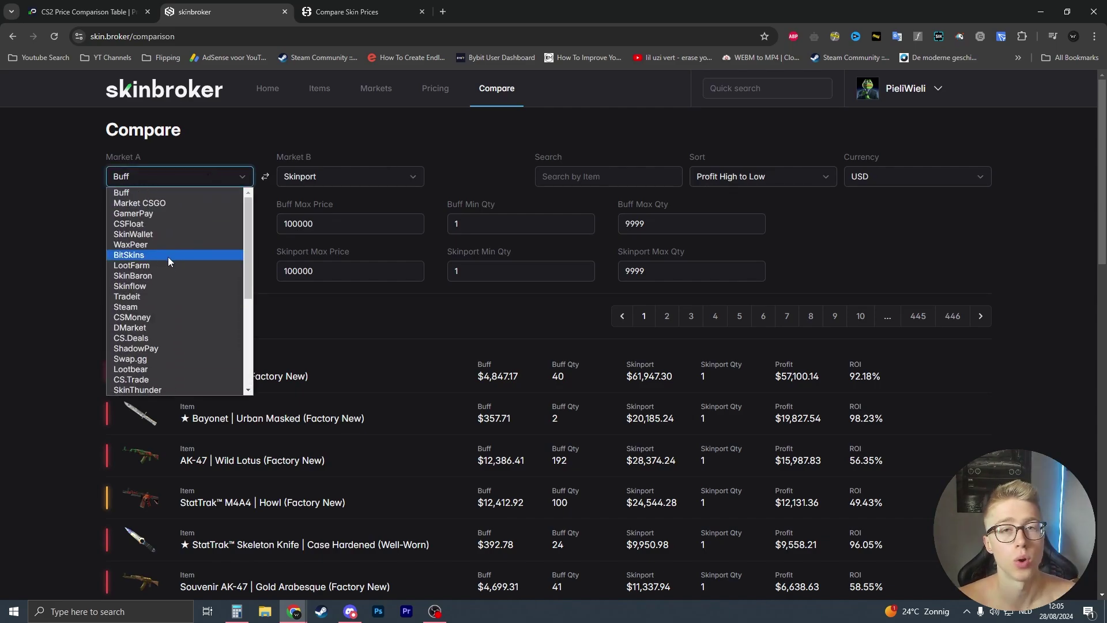
{"action": "scroll", "coordinate": [164, 271], "scroll_direction": "down", "scroll_amount": 3}
{"action": "scroll", "coordinate": [147, 318], "scroll_direction": "up", "scroll_amount": 3}
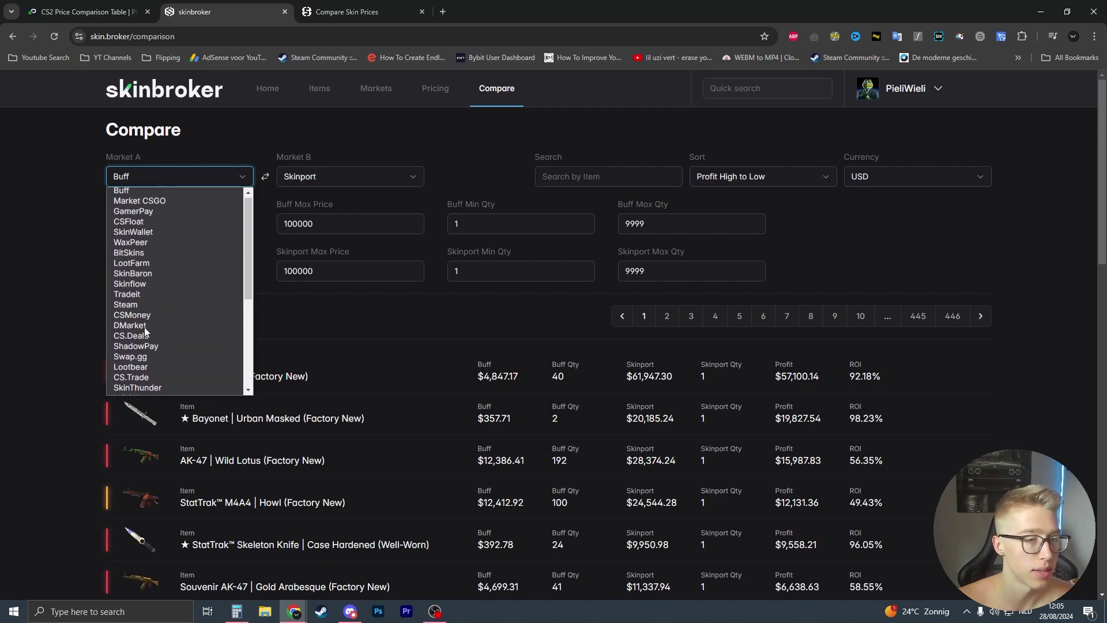
{"action": "scroll", "coordinate": [161, 300], "scroll_direction": "down", "scroll_amount": 3}
{"action": "scroll", "coordinate": [179, 268], "scroll_direction": "up", "scroll_amount": 3}
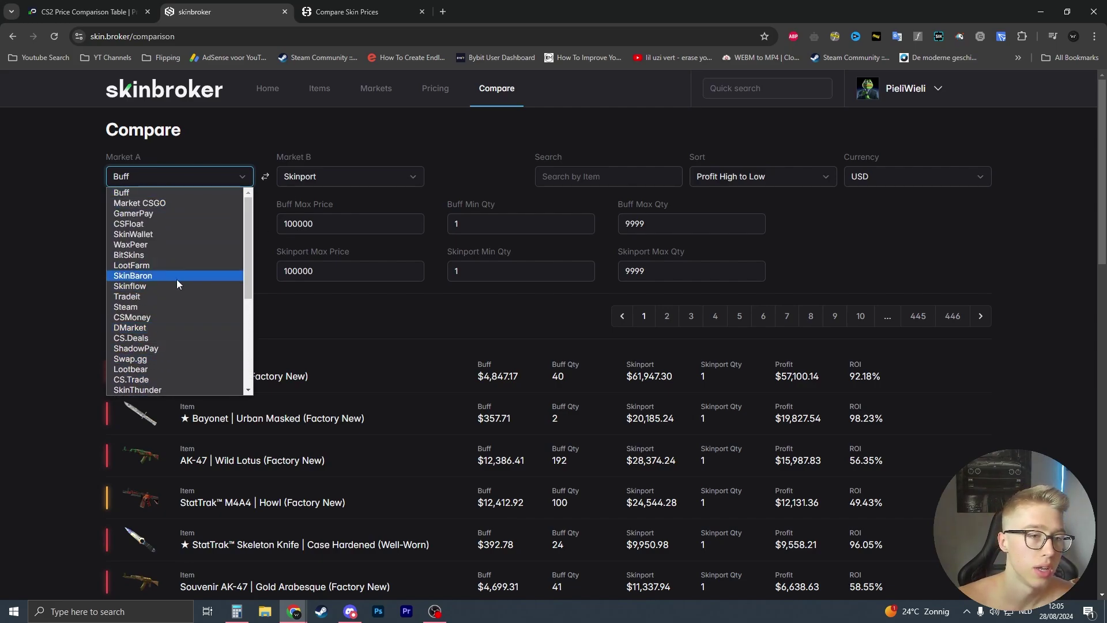
{"action": "scroll", "coordinate": [176, 260], "scroll_direction": "down", "scroll_amount": 3}
{"action": "scroll", "coordinate": [175, 238], "scroll_direction": "up", "scroll_amount": 3}
- Look through the Market B options, keeping Skinport selected
{"action": "left_click", "coordinate": [334, 175]}
{"action": "scroll", "coordinate": [321, 242], "scroll_direction": "down", "scroll_amount": 3}
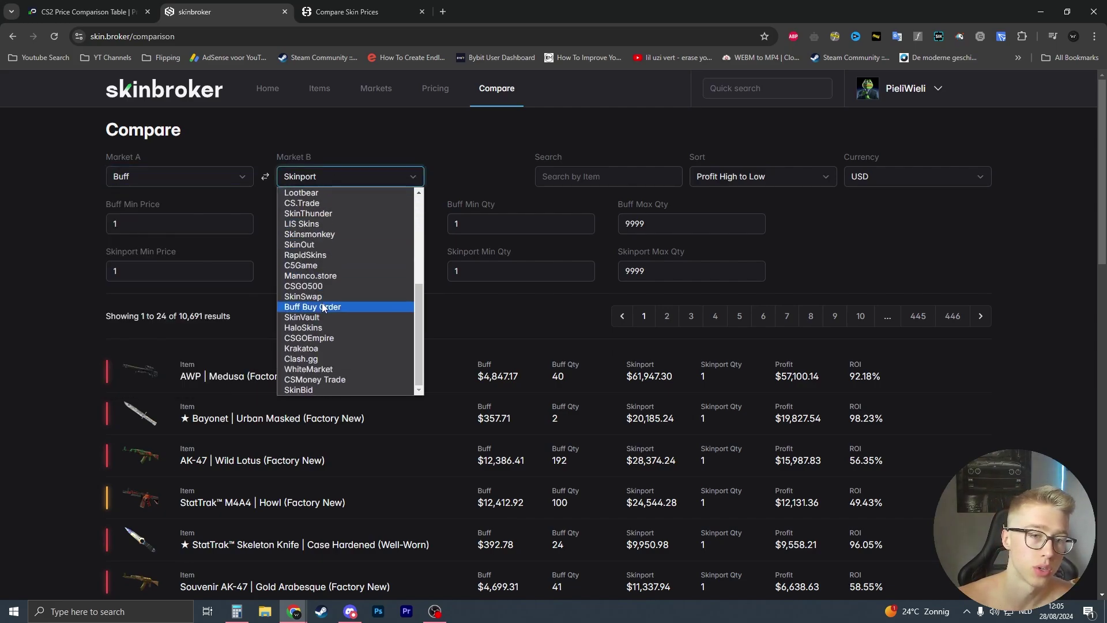
{"action": "scroll", "coordinate": [327, 318], "scroll_direction": "up", "scroll_amount": 3}
{"action": "scroll", "coordinate": [345, 286], "scroll_direction": "down", "scroll_amount": 3}
{"action": "scroll", "coordinate": [345, 286], "scroll_direction": "up", "scroll_amount": 3}
{"action": "left_click", "coordinate": [472, 150]}
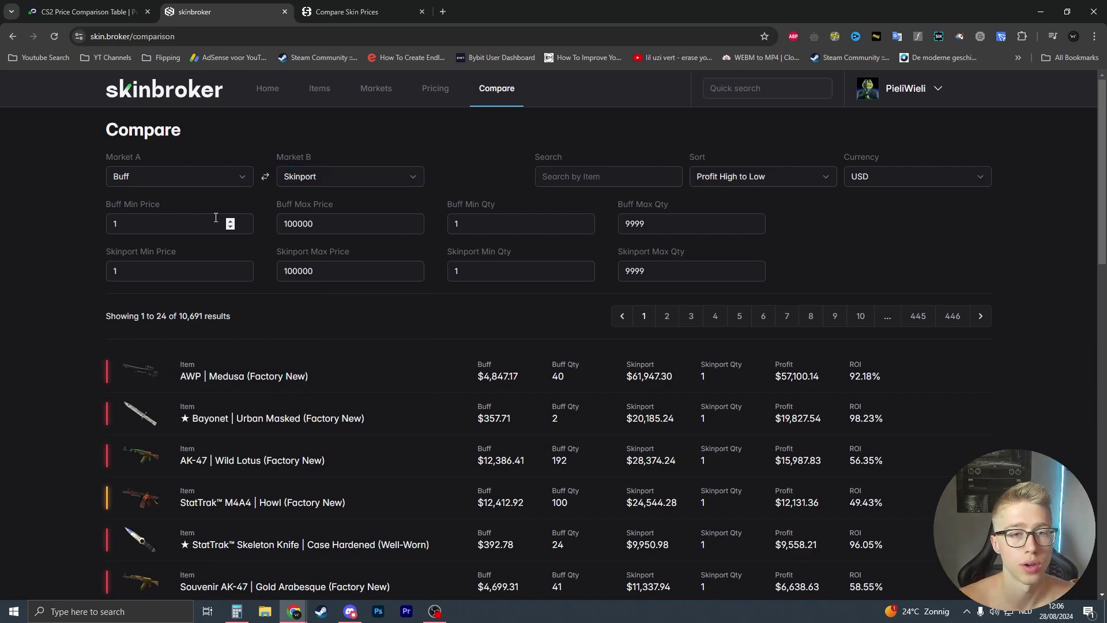
- Inspect the Buff Min Price, Max Price (100000) and Min Qty fields without changing them
{"action": "left_click", "coordinate": [216, 217]}
{"action": "left_click", "coordinate": [59, 228]}
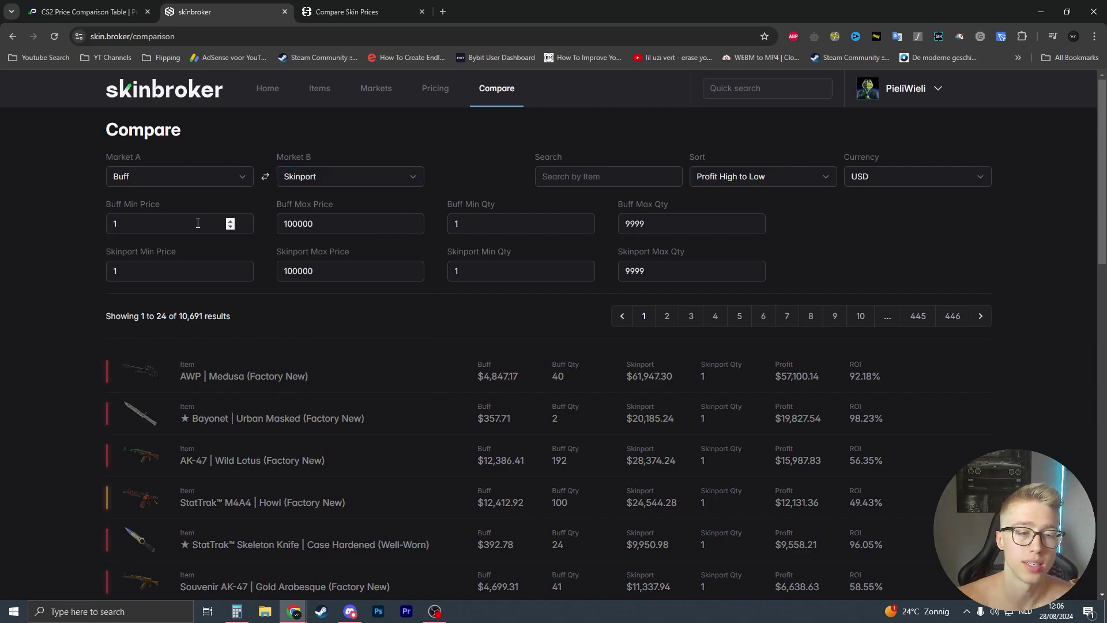
{"action": "left_click", "coordinate": [198, 223]}
{"action": "left_click", "coordinate": [74, 221]}
{"action": "left_click_drag", "start_coordinate": [392, 224], "coordinate": [199, 235]}
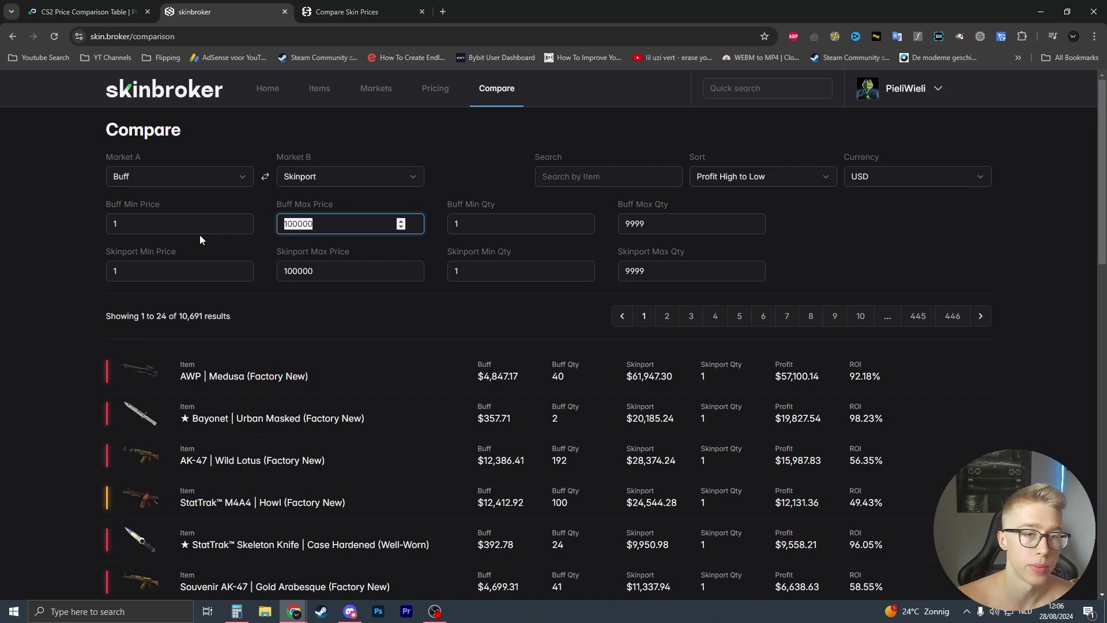
{"action": "left_click", "coordinate": [249, 248]}
{"action": "left_click_drag", "start_coordinate": [480, 223], "coordinate": [443, 230]}
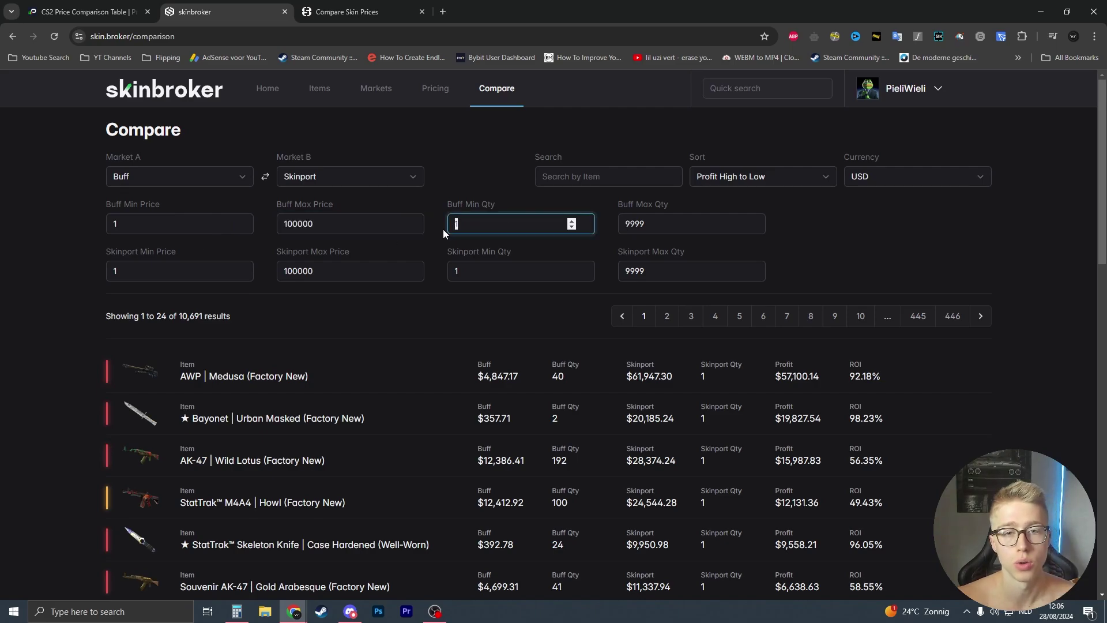
{"action": "left_click", "coordinate": [861, 232]}
- Keep Profit High to Low sorting and USD currency, then scroll the 10,691 results
{"action": "left_click", "coordinate": [745, 180]}
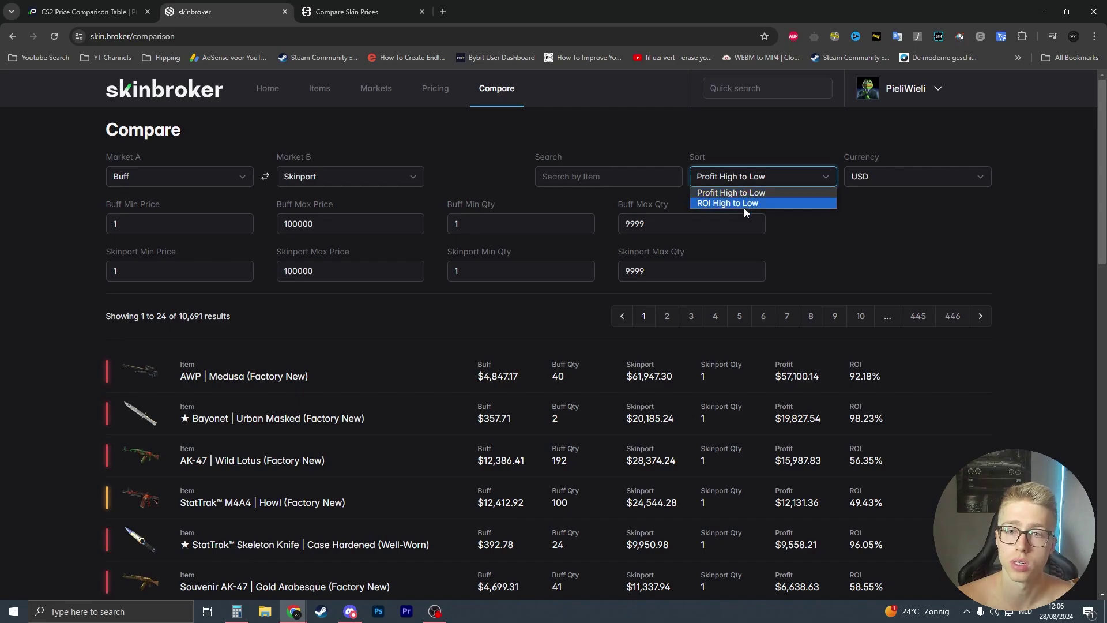
{"action": "left_click", "coordinate": [879, 176]}
{"action": "left_click", "coordinate": [883, 180]}
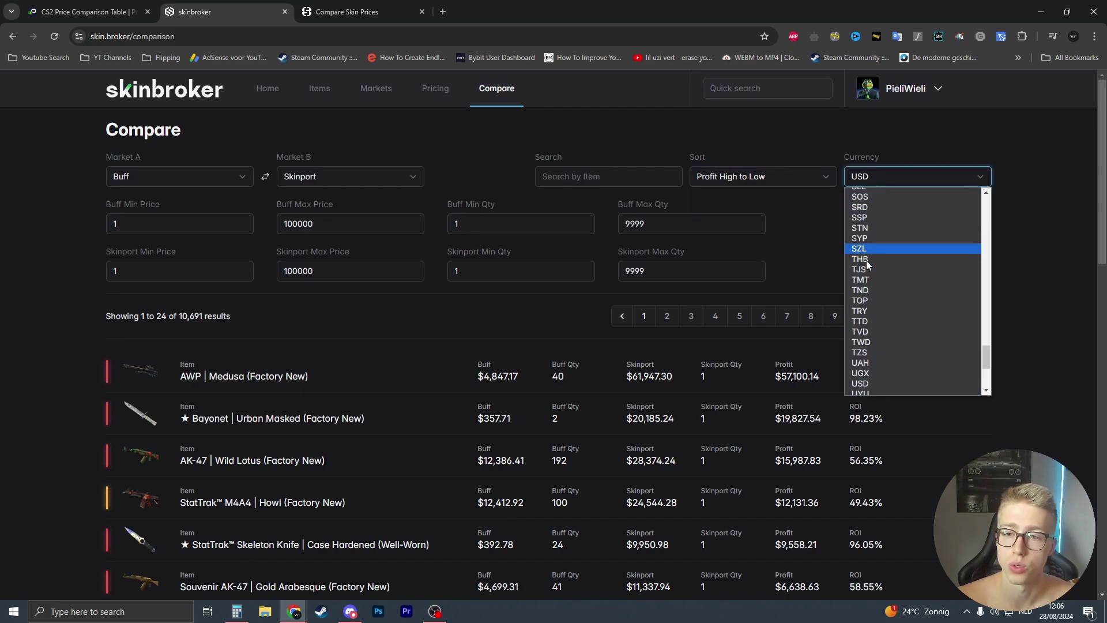
{"action": "scroll", "coordinate": [874, 313], "scroll_direction": "up", "scroll_amount": 10}
{"action": "scroll", "coordinate": [874, 313], "scroll_direction": "up", "scroll_amount": 2}
{"action": "left_click", "coordinate": [1045, 186]}
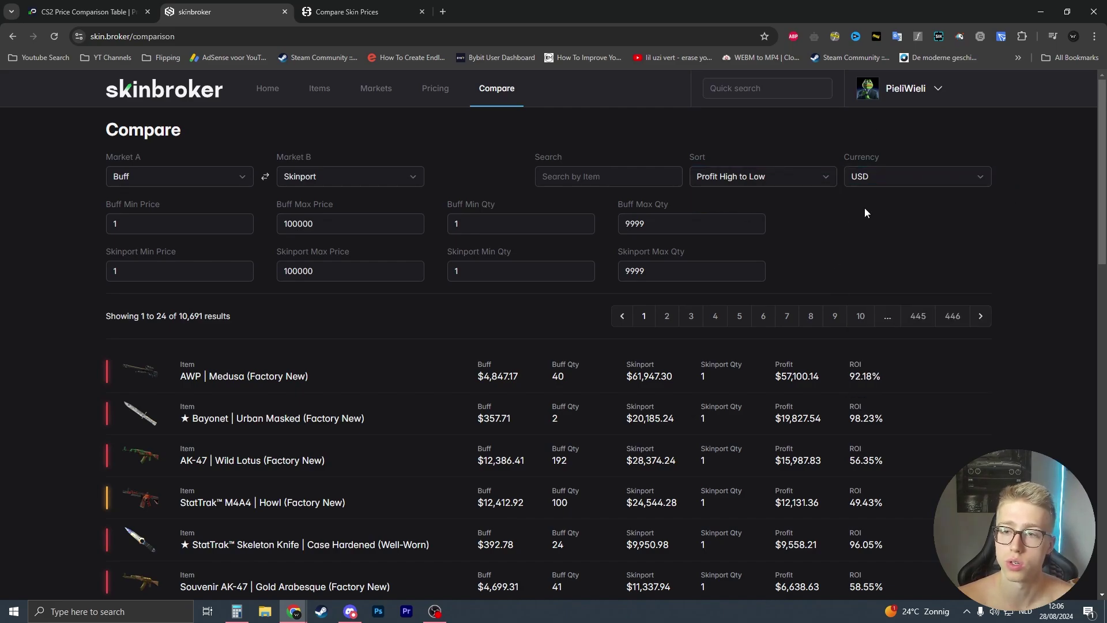
{"action": "scroll", "coordinate": [829, 261], "scroll_direction": "down", "scroll_amount": 8}
{"action": "scroll", "coordinate": [766, 329], "scroll_direction": "up", "scroll_amount": 8}
{"action": "scroll", "coordinate": [363, 330], "scroll_direction": "down", "scroll_amount": 8}
{"action": "scroll", "coordinate": [361, 326], "scroll_direction": "down", "scroll_amount": 8}
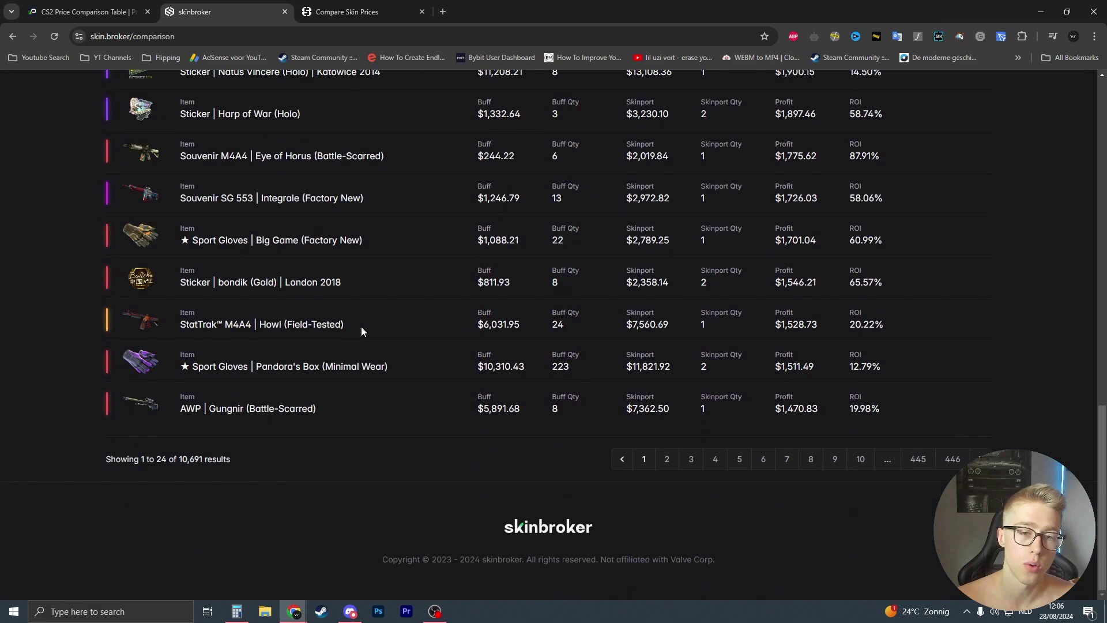
{"action": "scroll", "coordinate": [354, 340], "scroll_direction": "up", "scroll_amount": 16}
{"action": "left_click", "coordinate": [64, 14]}
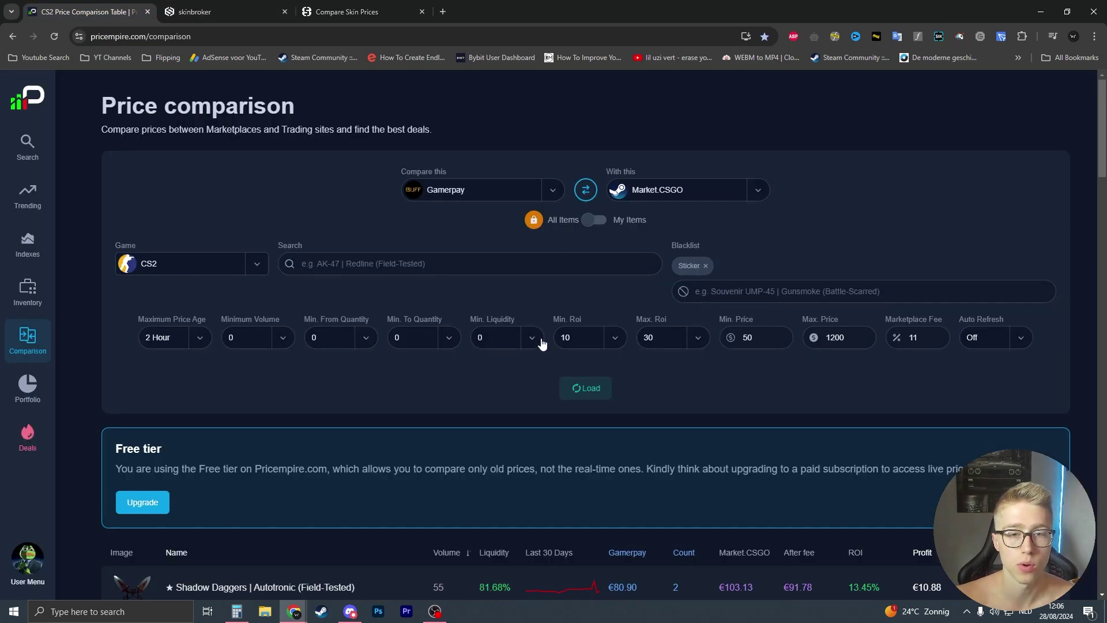
{"action": "left_click", "coordinate": [208, 11]}
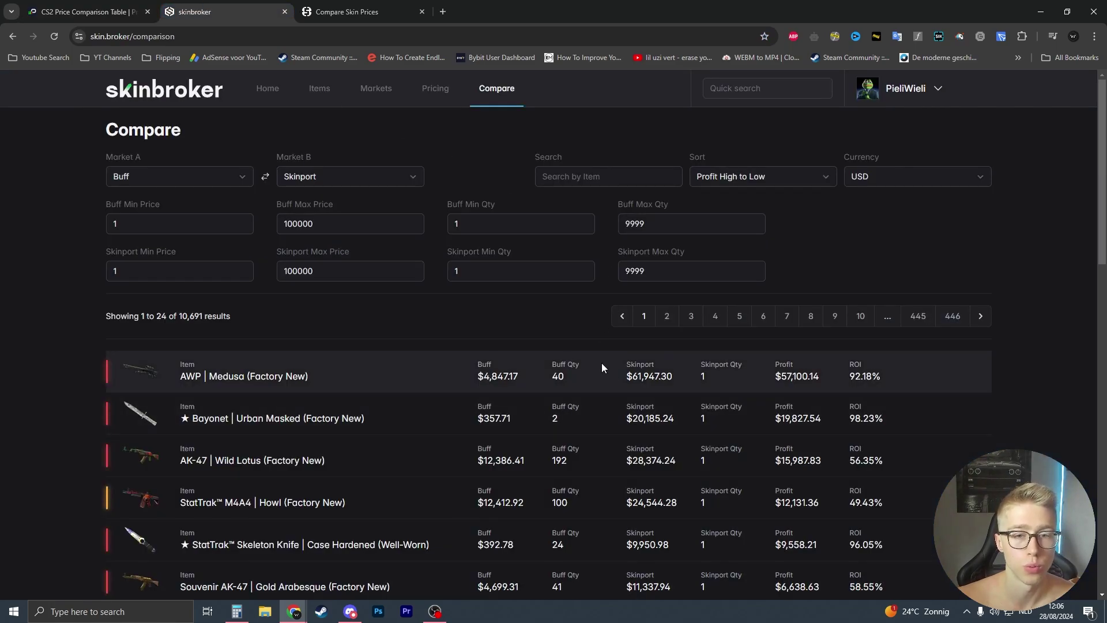
{"action": "left_click", "coordinate": [239, 174]}
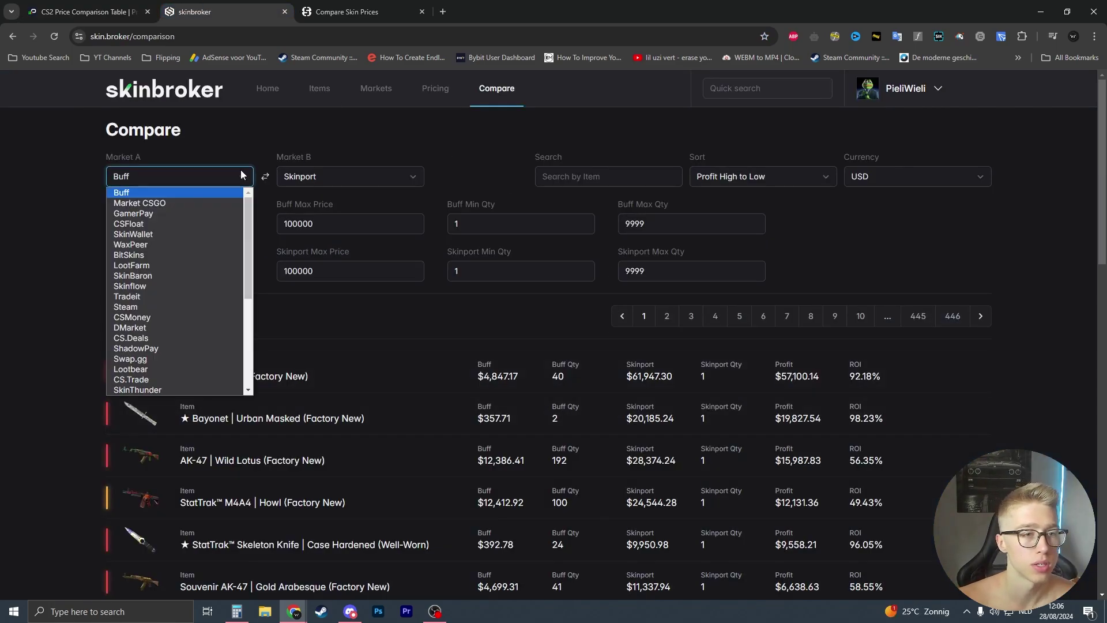
{"action": "left_click", "coordinate": [185, 213]}
{"action": "left_click", "coordinate": [293, 176]}
{"action": "type", "text": "buff"}
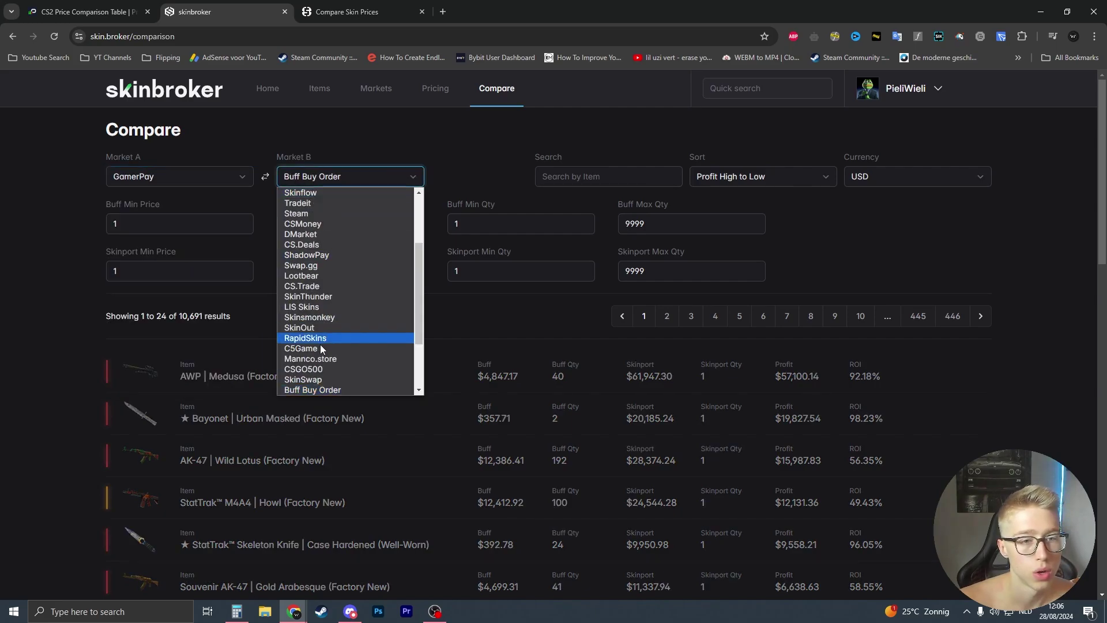
{"action": "left_click", "coordinate": [317, 387]}
{"action": "scroll", "coordinate": [500, 275], "scroll_direction": "down", "scroll_amount": 6}
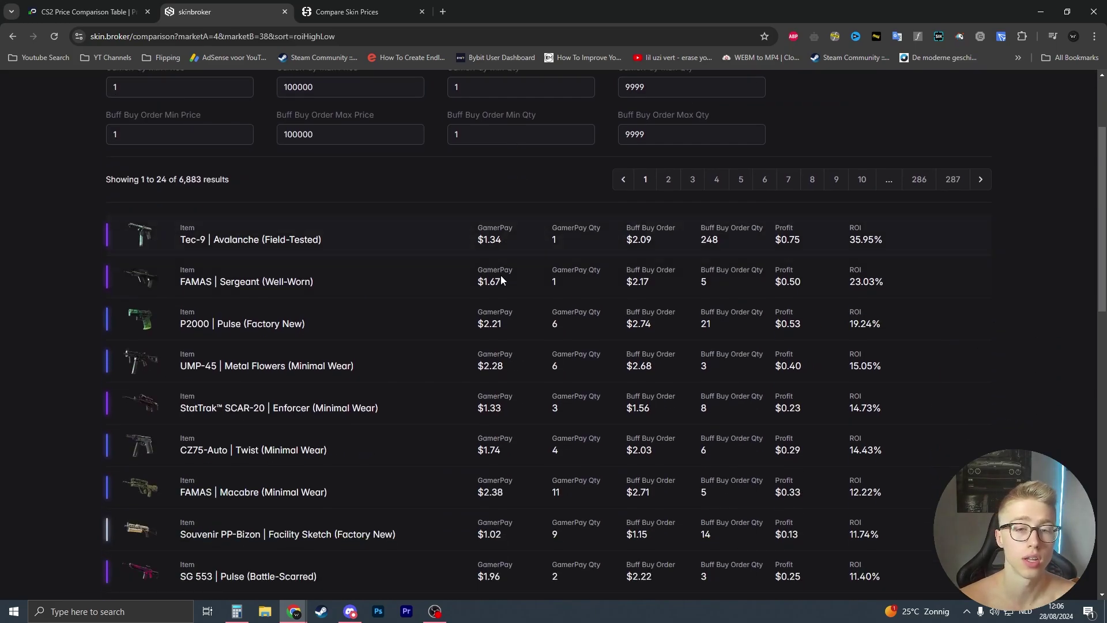
{"action": "scroll", "coordinate": [435, 193], "scroll_direction": "up", "scroll_amount": 5}
{"action": "scroll", "coordinate": [454, 281], "scroll_direction": "down", "scroll_amount": 16}
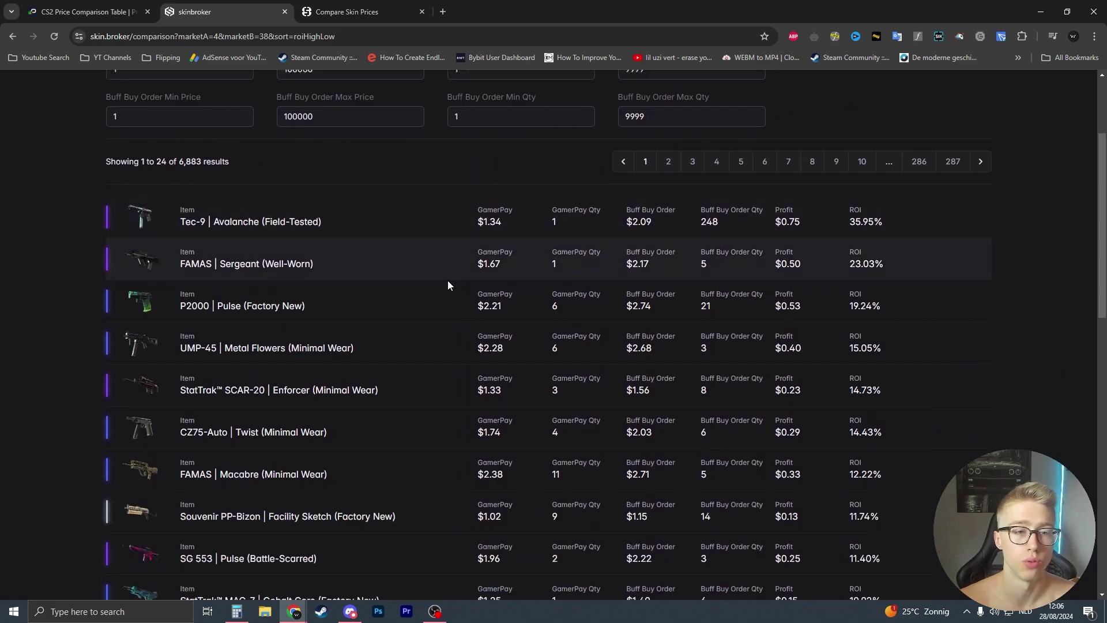
{"action": "scroll", "coordinate": [531, 306], "scroll_direction": "up", "scroll_amount": 5}
{"action": "scroll", "coordinate": [535, 308], "scroll_direction": "up", "scroll_amount": 13}
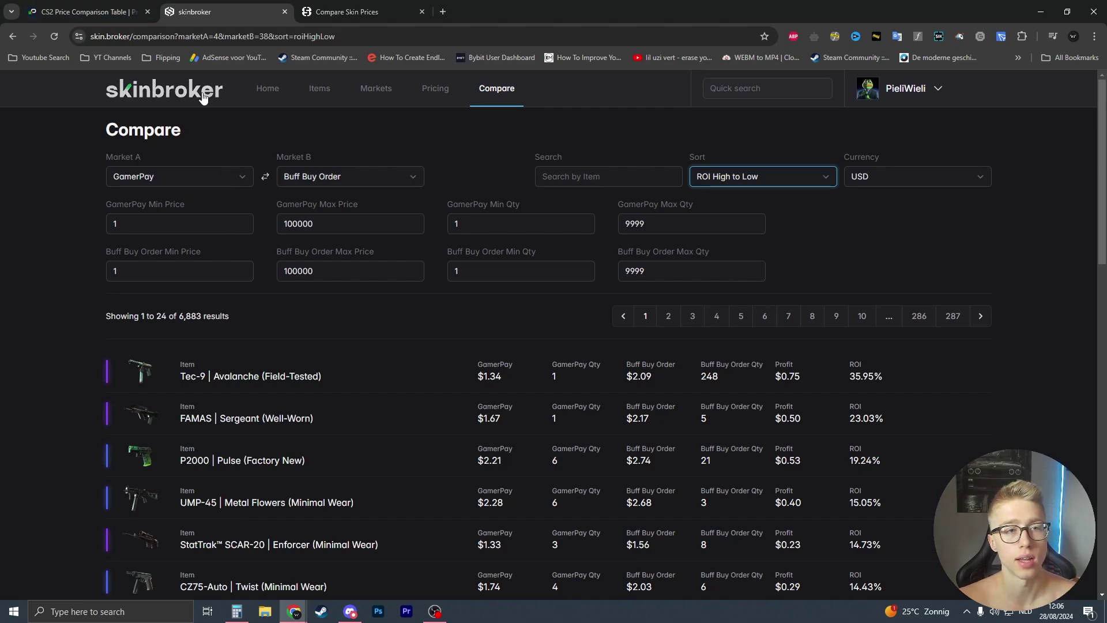
- Switch Pricempire's Compare this market from Gamerpay to C5Game
{"action": "left_click", "coordinate": [143, 13]}
{"action": "left_click", "coordinate": [486, 198]}
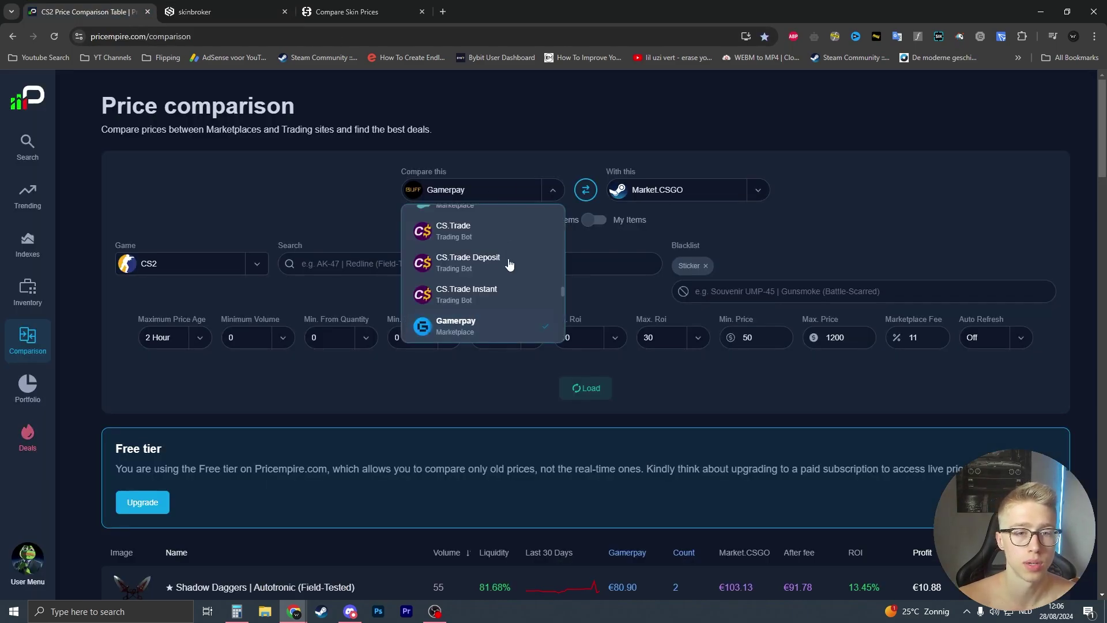
{"action": "scroll", "coordinate": [469, 284], "scroll_direction": "down", "scroll_amount": 10}
{"action": "scroll", "coordinate": [469, 284], "scroll_direction": "up", "scroll_amount": 6}
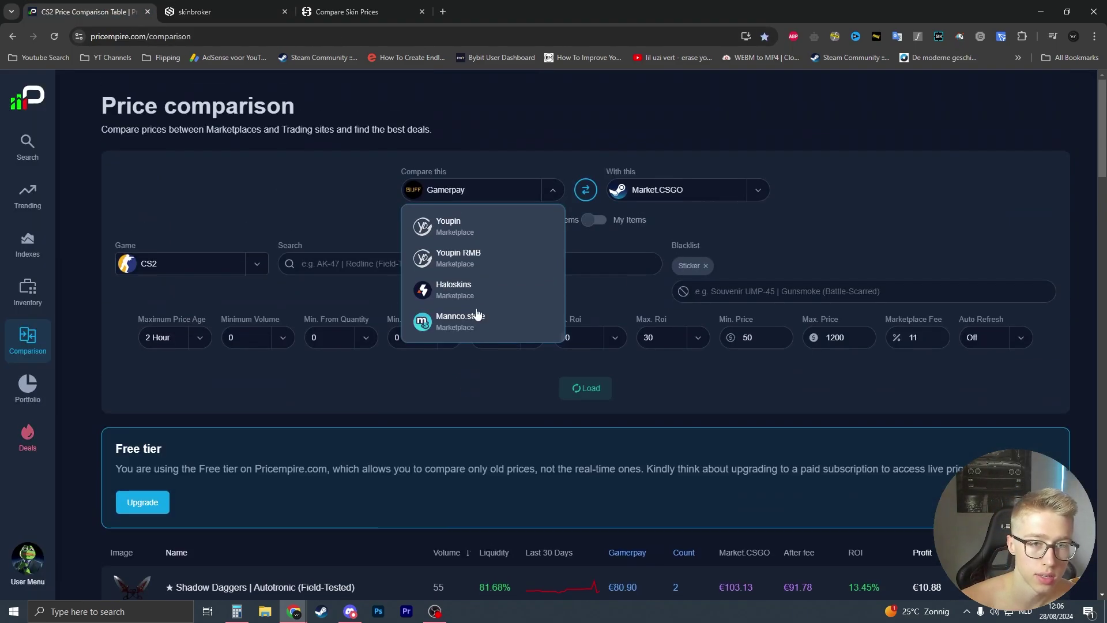
{"action": "scroll", "coordinate": [473, 312], "scroll_direction": "down", "scroll_amount": 5}
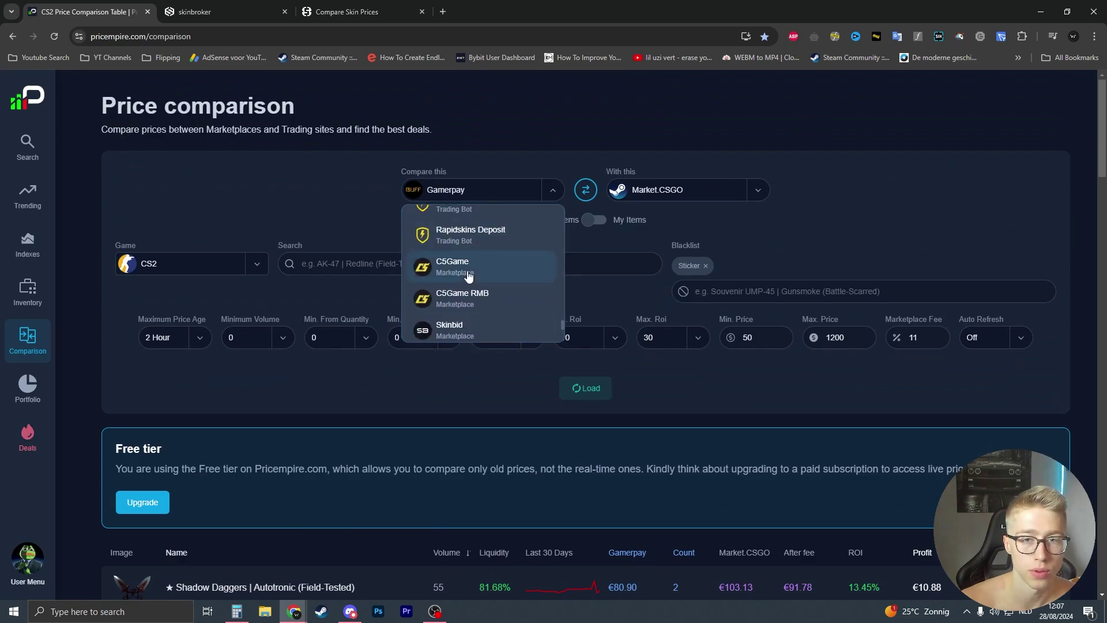
{"action": "left_click", "coordinate": [470, 261]}
- Scroll the C5Game vs Market.CSGO results and recheck the market list, then return to skinbroker
{"action": "scroll", "coordinate": [860, 161], "scroll_direction": "down", "scroll_amount": 4}
{"action": "scroll", "coordinate": [863, 178], "scroll_direction": "up", "scroll_amount": 4}
{"action": "scroll", "coordinate": [468, 409], "scroll_direction": "down", "scroll_amount": 15}
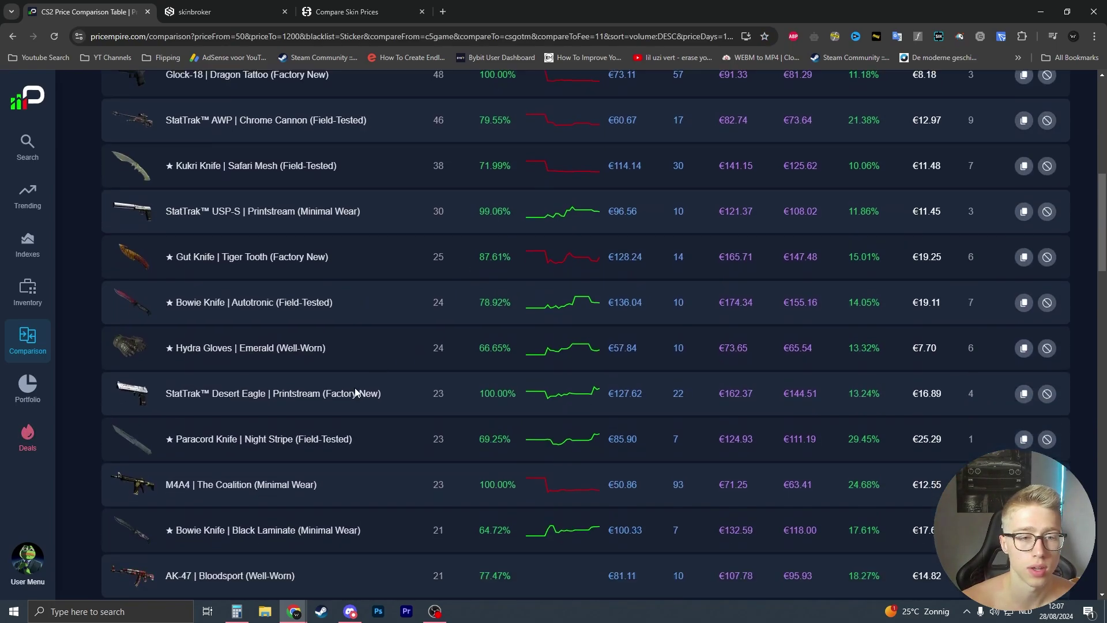
{"action": "scroll", "coordinate": [460, 398], "scroll_direction": "up", "scroll_amount": 8}
{"action": "scroll", "coordinate": [458, 398], "scroll_direction": "up", "scroll_amount": 10}
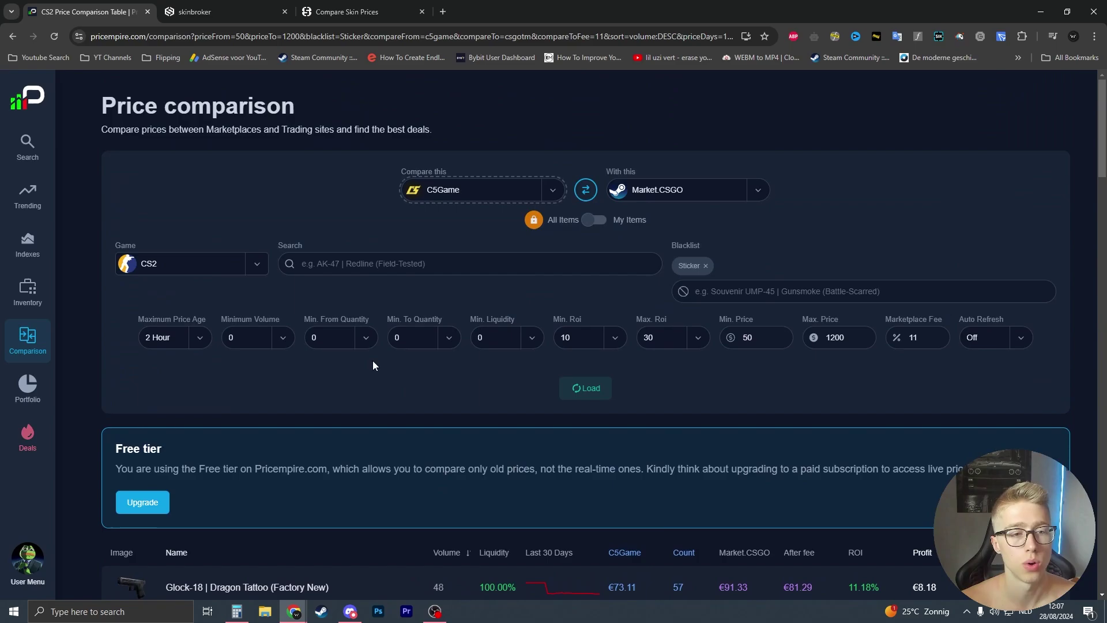
{"action": "left_click", "coordinate": [435, 195]}
{"action": "scroll", "coordinate": [370, 266], "scroll_direction": "down", "scroll_amount": 5}
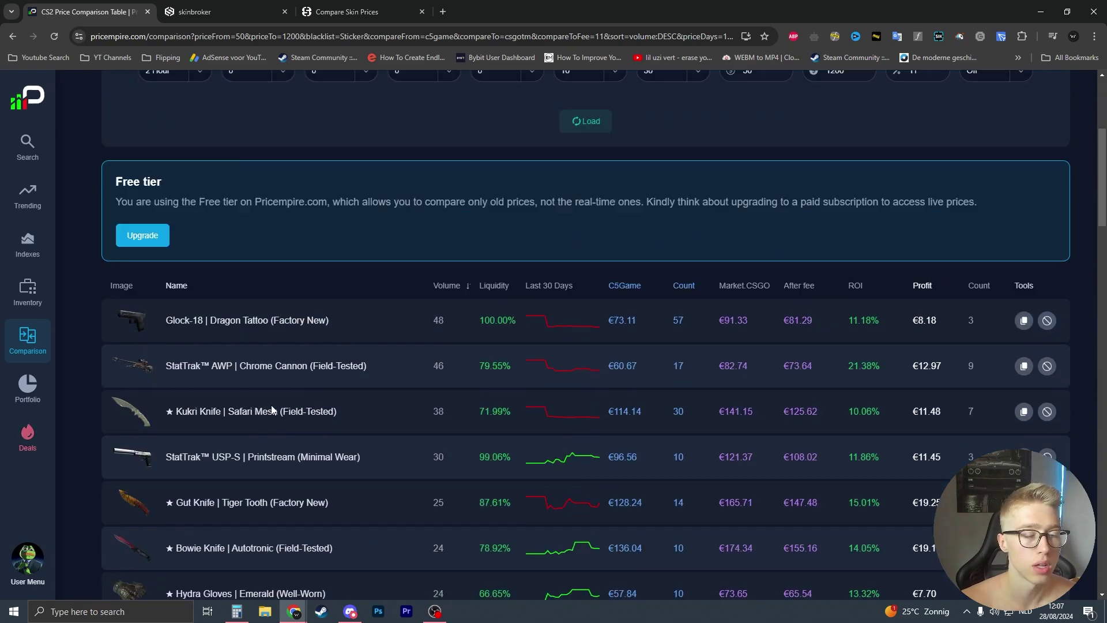
{"action": "scroll", "coordinate": [323, 231], "scroll_direction": "up", "scroll_amount": 5}
{"action": "scroll", "coordinate": [313, 279], "scroll_direction": "down", "scroll_amount": 5}
{"action": "scroll", "coordinate": [315, 298], "scroll_direction": "up", "scroll_amount": 5}
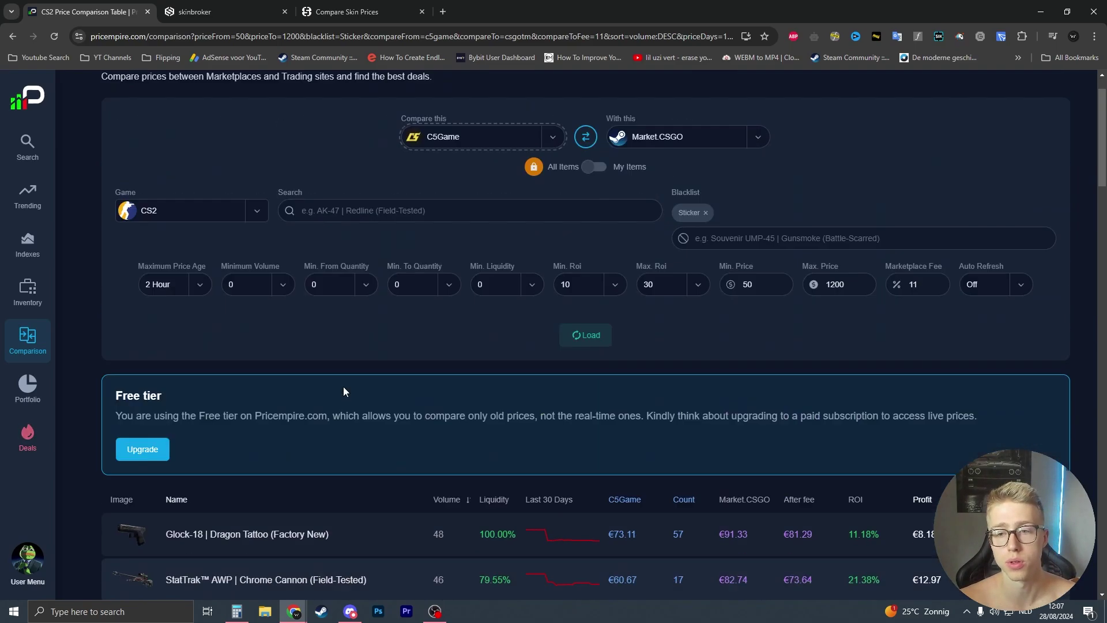
{"action": "left_click", "coordinate": [192, 5]}
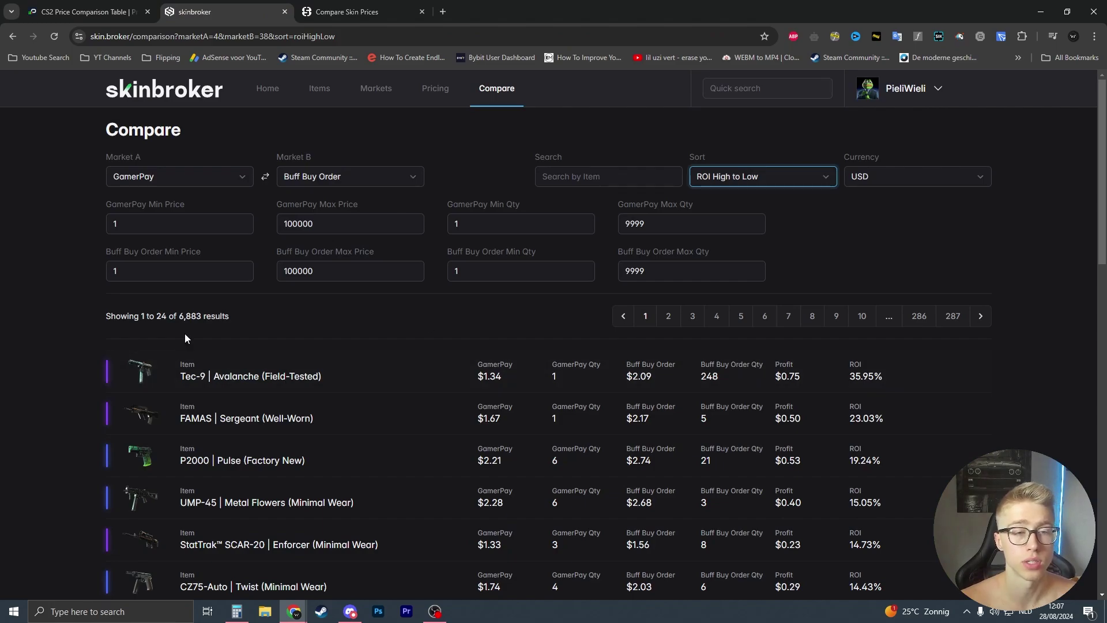
- Set skinbroker's Market A to C5Game and mark the top 26.04% ROI
{"action": "left_click", "coordinate": [169, 178]}
{"action": "key", "text": "Down"}
{"action": "key", "text": "Down"}
{"action": "key", "text": "Down"}
{"action": "key", "text": "Down"}
{"action": "key", "text": "Down"}
{"action": "key", "text": "Down"}
{"action": "key", "text": "Down"}
{"action": "key", "text": "Down"}
{"action": "key", "text": "Down"}
{"action": "key", "text": "Down"}
{"action": "key", "text": "Down"}
{"action": "key", "text": "Down"}
{"action": "key", "text": "Down"}
{"action": "key", "text": "Down"}
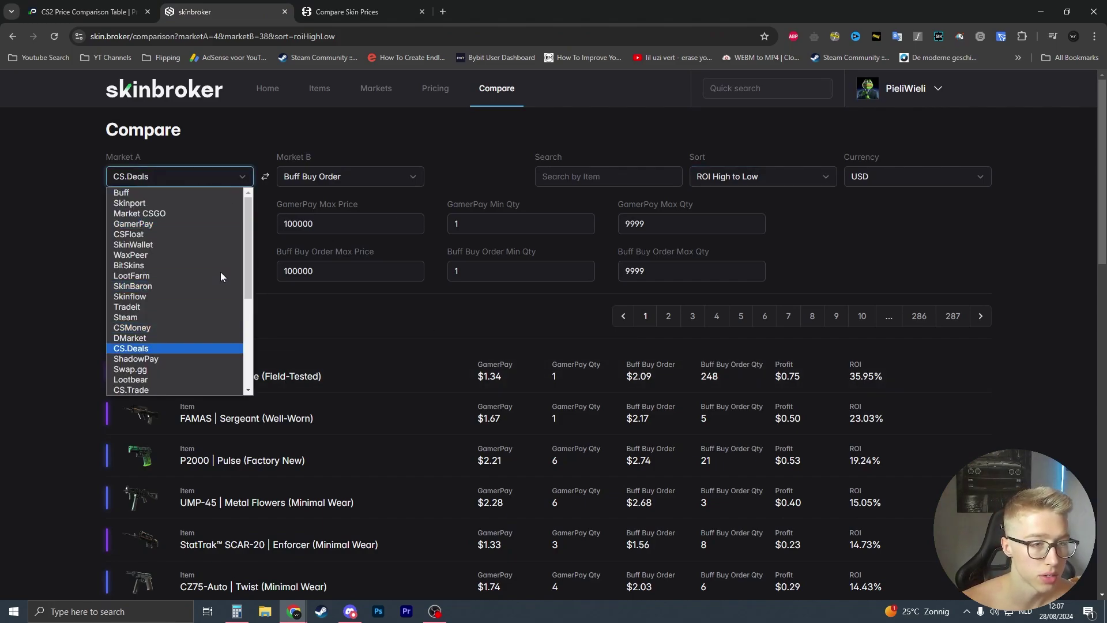
{"action": "left_click", "coordinate": [163, 371]}
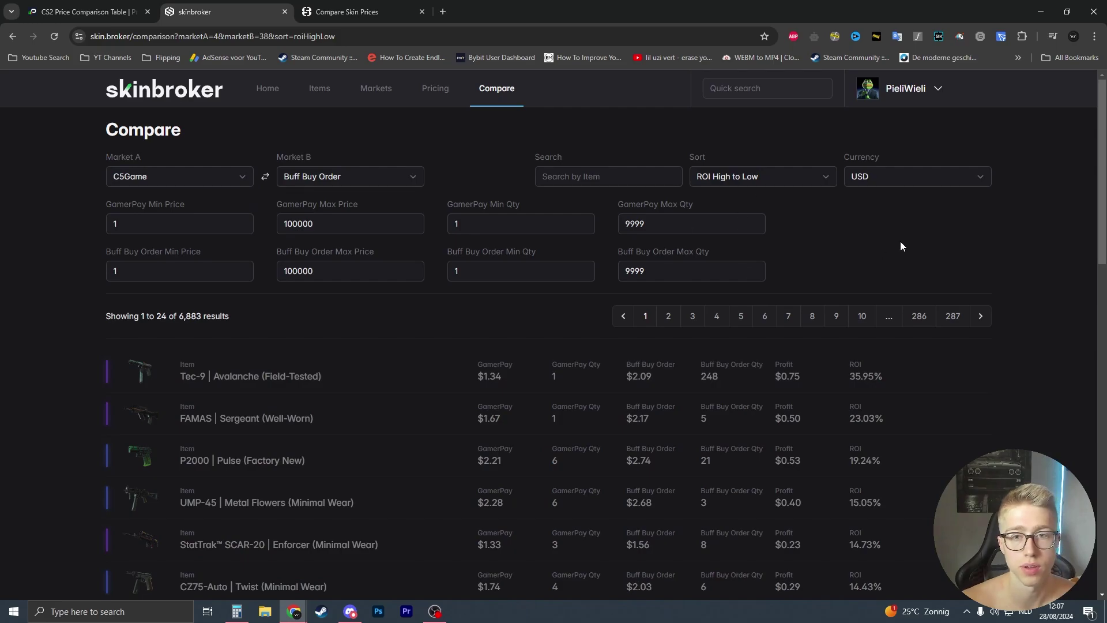
{"action": "left_click_drag", "start_coordinate": [841, 372], "coordinate": [901, 384]}
{"action": "left_click", "coordinate": [912, 389]}
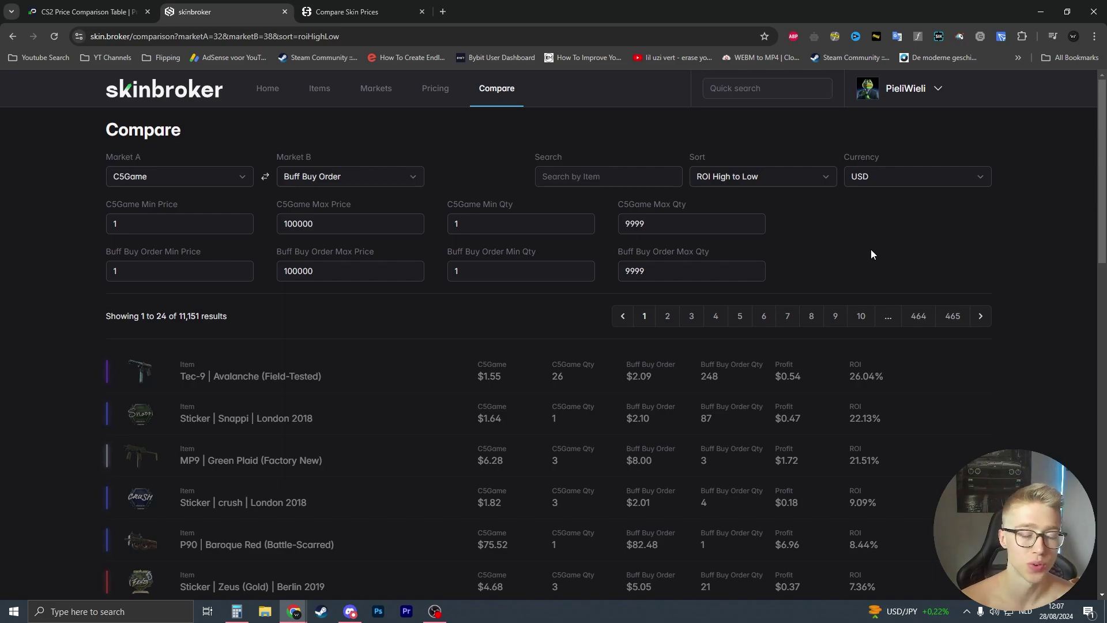
- Scroll the 11,151 ROI-sorted results, re-marking Tec-9 Avalanche's 26.04% ROI
{"action": "scroll", "coordinate": [850, 313], "scroll_direction": "down", "scroll_amount": 2}
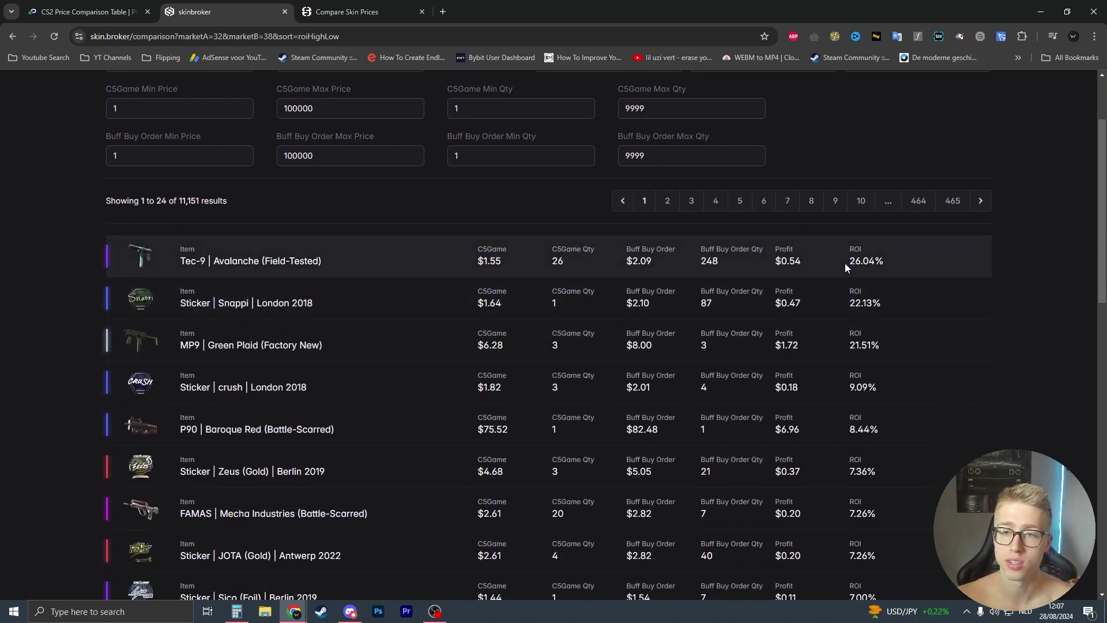
{"action": "left_click_drag", "start_coordinate": [845, 263], "coordinate": [901, 259]}
{"action": "left_click", "coordinate": [901, 260]}
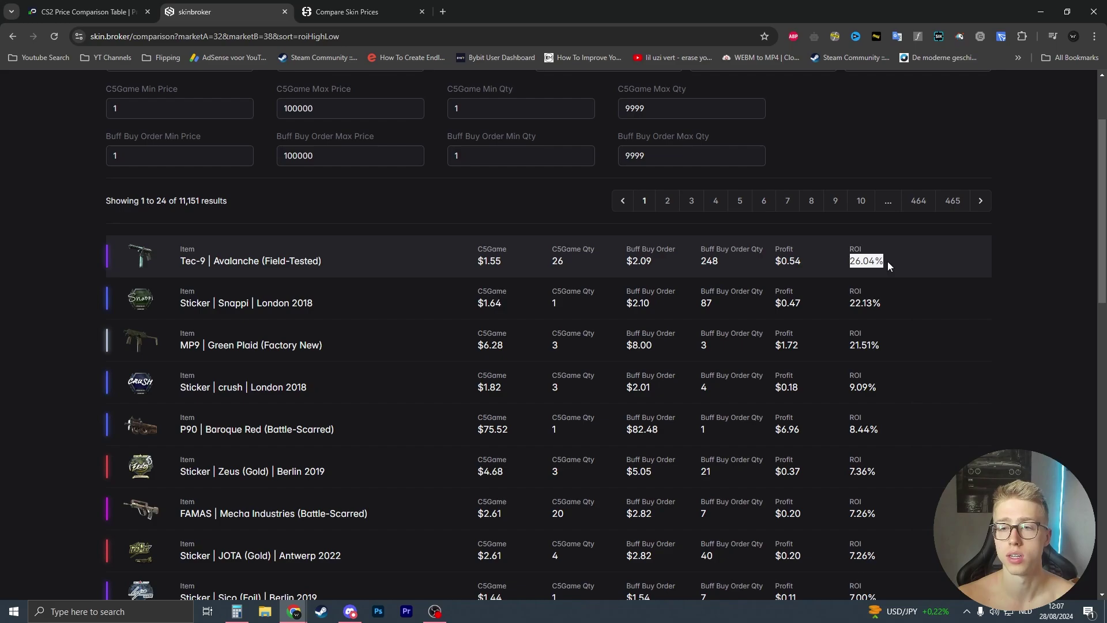
{"action": "left_click", "coordinate": [895, 263]}
{"action": "left_click_drag", "start_coordinate": [847, 262], "coordinate": [891, 265]}
{"action": "left_click", "coordinate": [891, 265]}
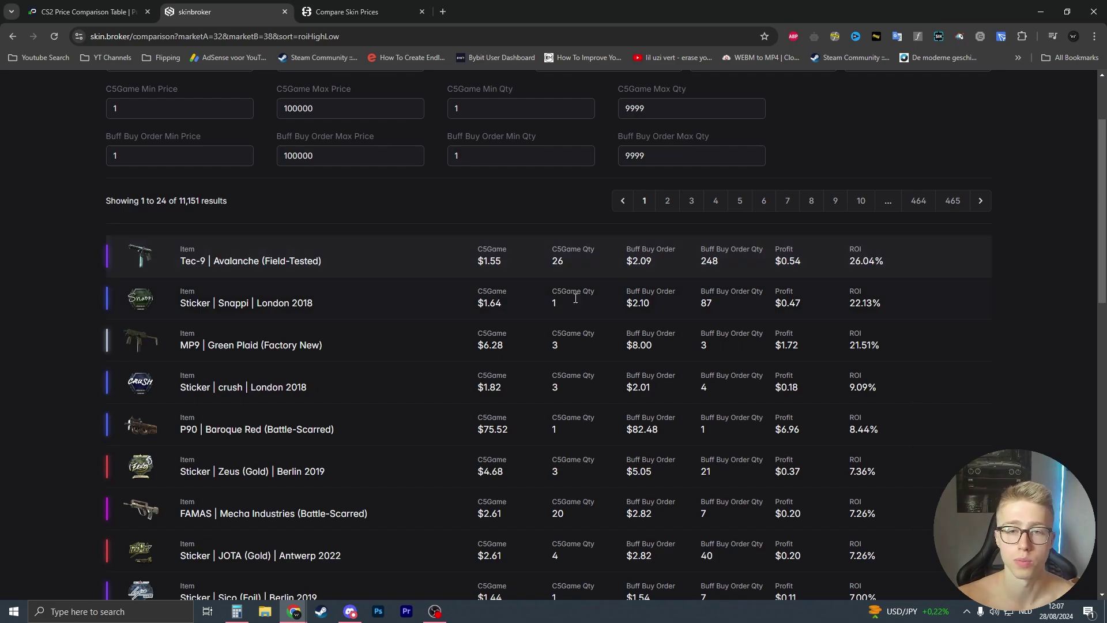
{"action": "scroll", "coordinate": [575, 298], "scroll_direction": "up", "scroll_amount": 2}
{"action": "scroll", "coordinate": [201, 353], "scroll_direction": "down", "scroll_amount": 15}
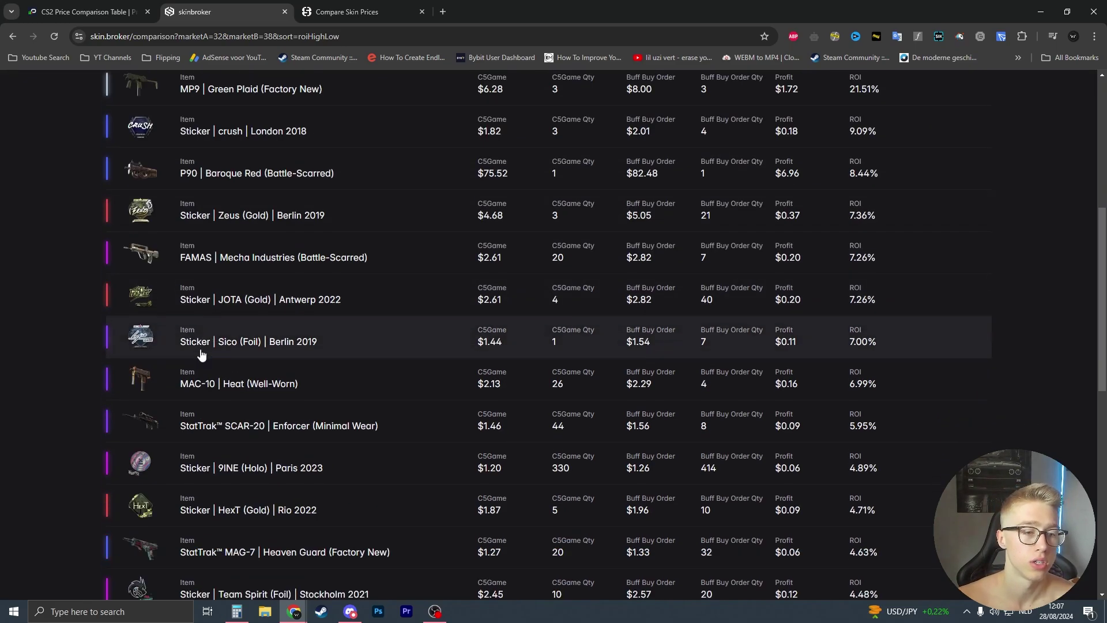
{"action": "scroll", "coordinate": [271, 357], "scroll_direction": "up", "scroll_amount": 13}
{"action": "scroll", "coordinate": [243, 410], "scroll_direction": "down", "scroll_amount": 7}
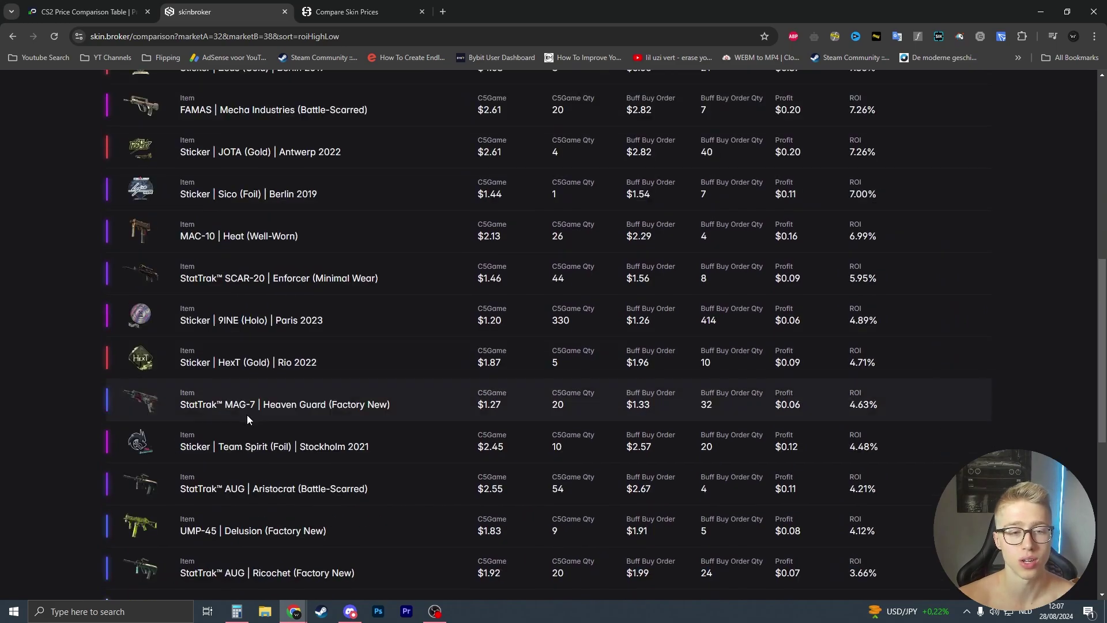
{"action": "scroll", "coordinate": [322, 415], "scroll_direction": "up", "scroll_amount": 8}
{"action": "scroll", "coordinate": [528, 393], "scroll_direction": "up", "scroll_amount": 1}
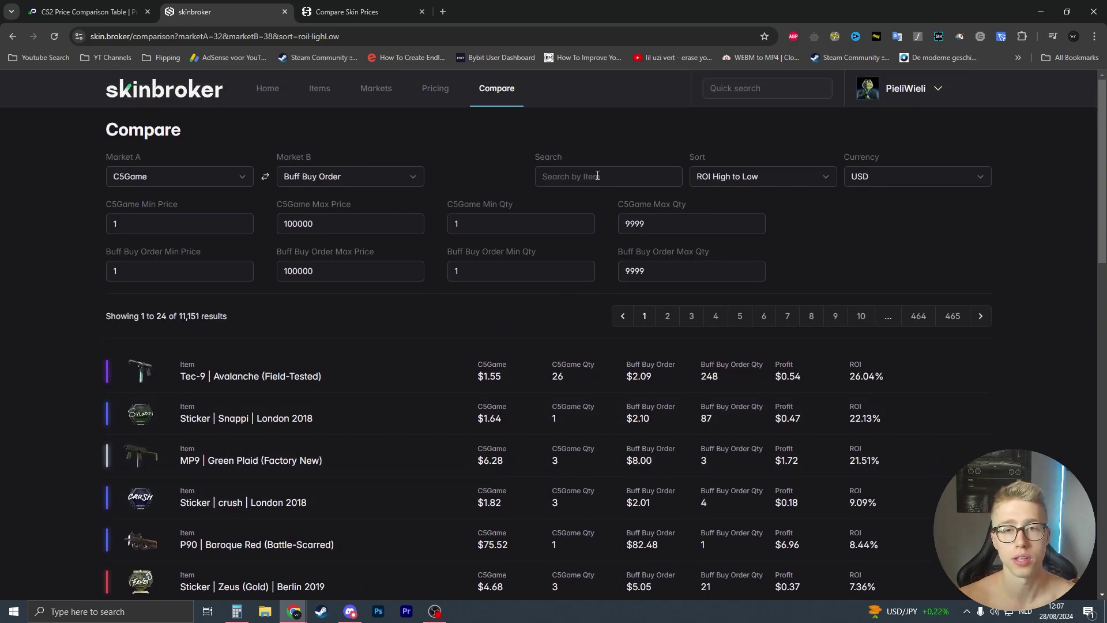
{"action": "scroll", "coordinate": [594, 179], "scroll_direction": "down", "scroll_amount": 6}
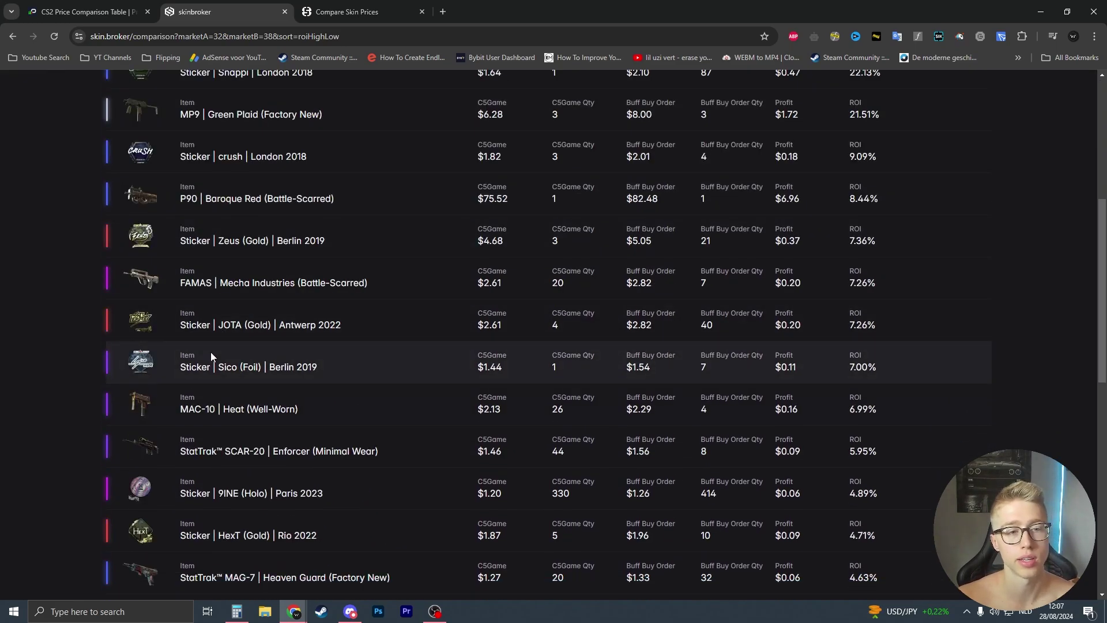
{"action": "scroll", "coordinate": [210, 352], "scroll_direction": "down", "scroll_amount": 10}
{"action": "scroll", "coordinate": [92, 487], "scroll_direction": "up", "scroll_amount": 20}
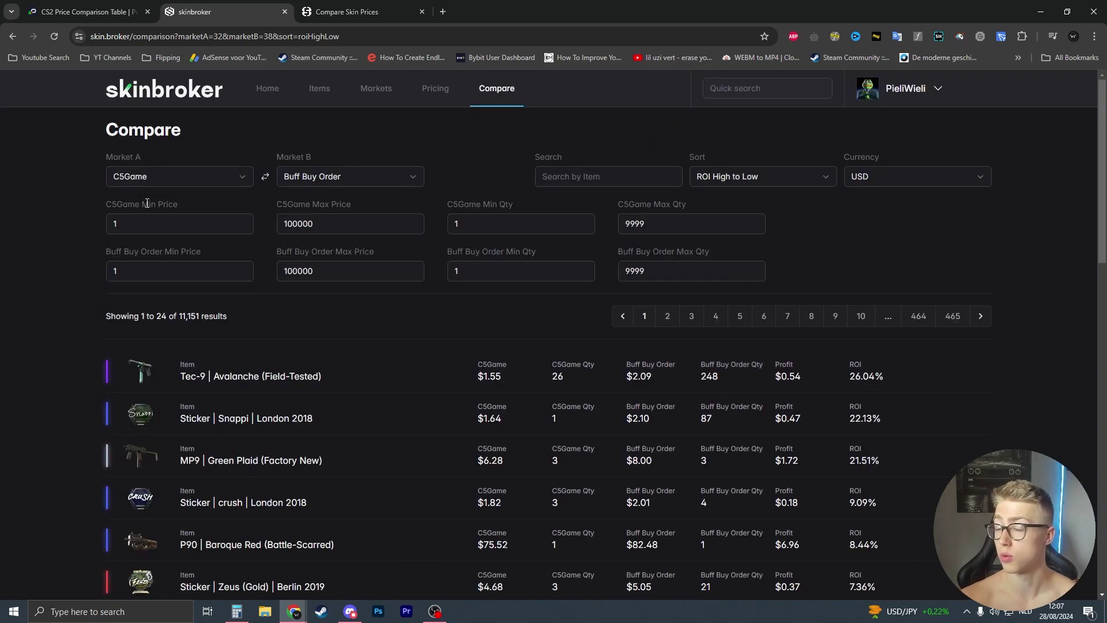
- Close skinbroker and view SIH's Lisskins vs csgocom $1–$5 list of 525 items, briefly checking Pricempire
{"action": "left_click", "coordinate": [285, 11]}
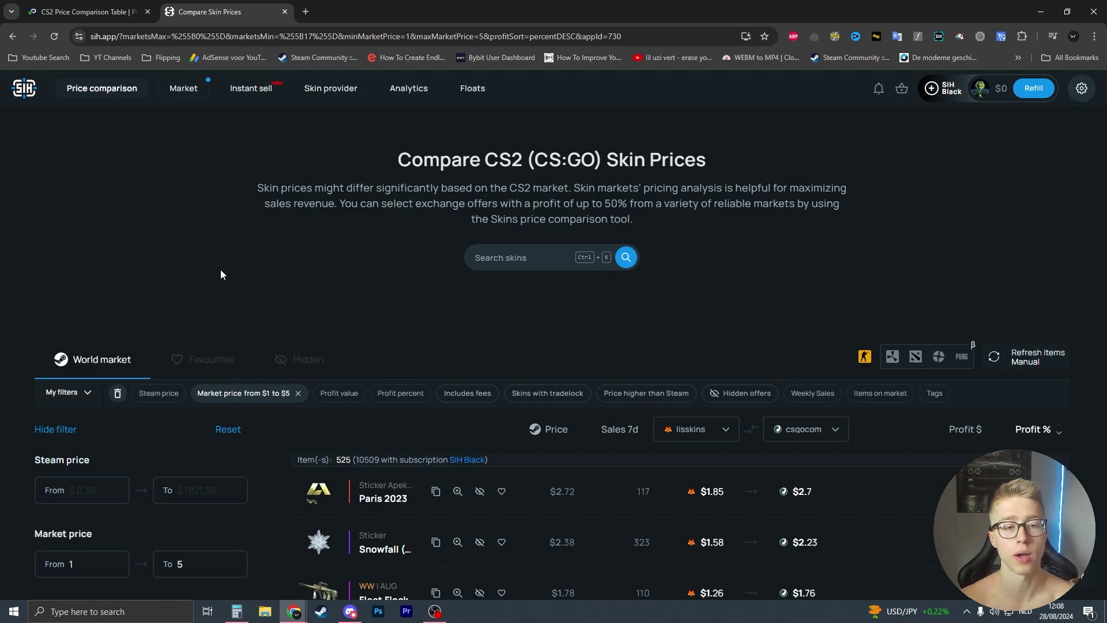
{"action": "scroll", "coordinate": [223, 271], "scroll_direction": "down", "scroll_amount": 3}
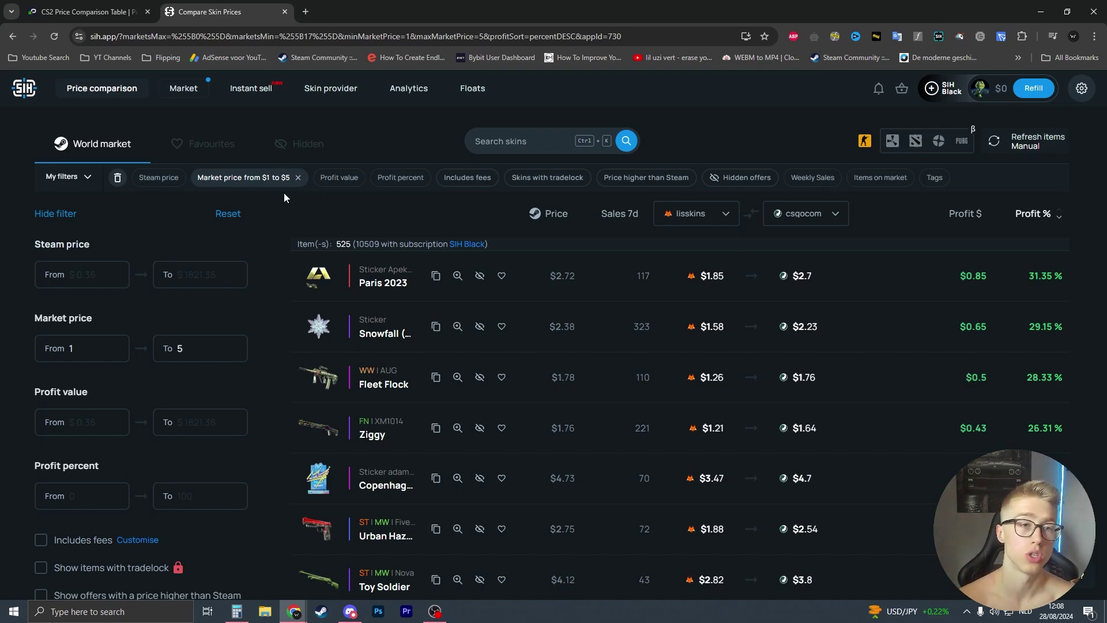
{"action": "left_click", "coordinate": [116, 10]}
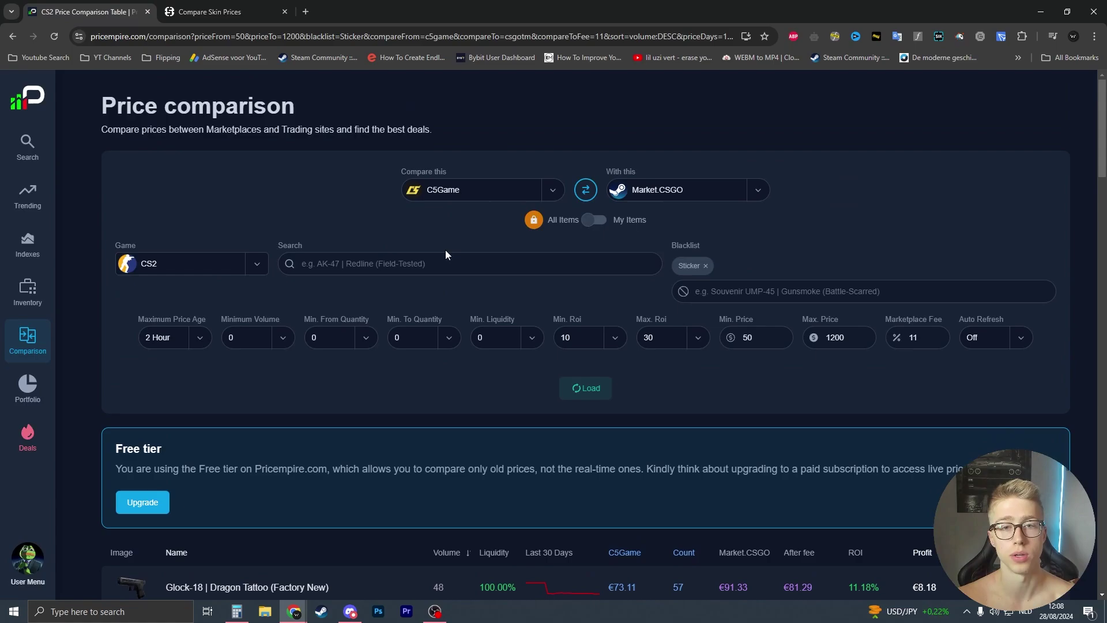
{"action": "left_click", "coordinate": [222, 5]}
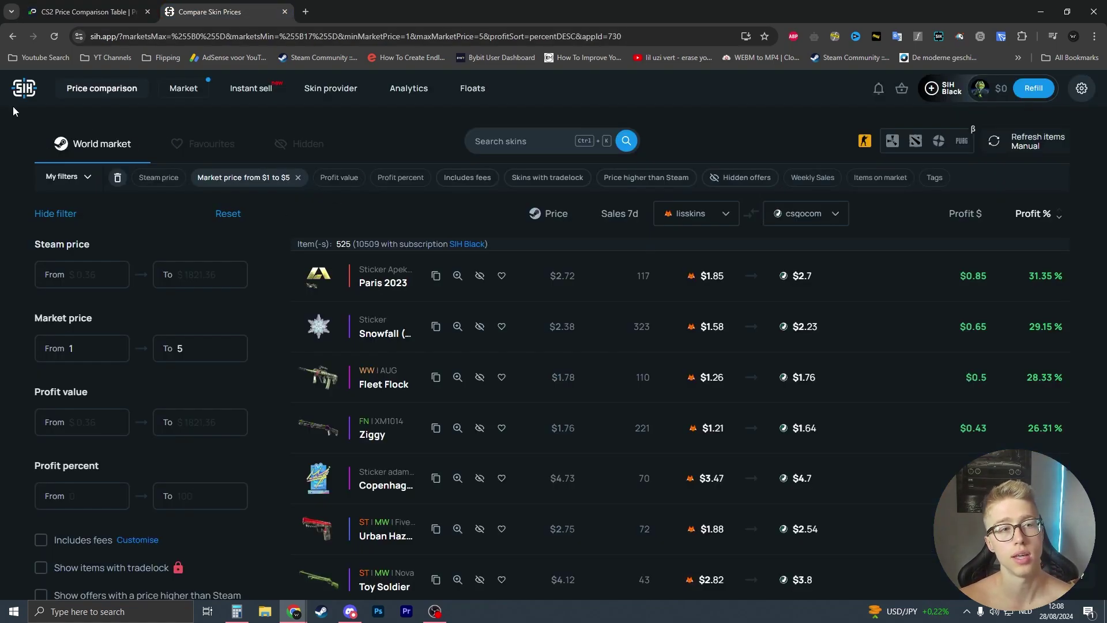
- Open the SIH Black panel to view its free-versus-paid feature comparison
{"action": "left_click", "coordinate": [939, 91]}
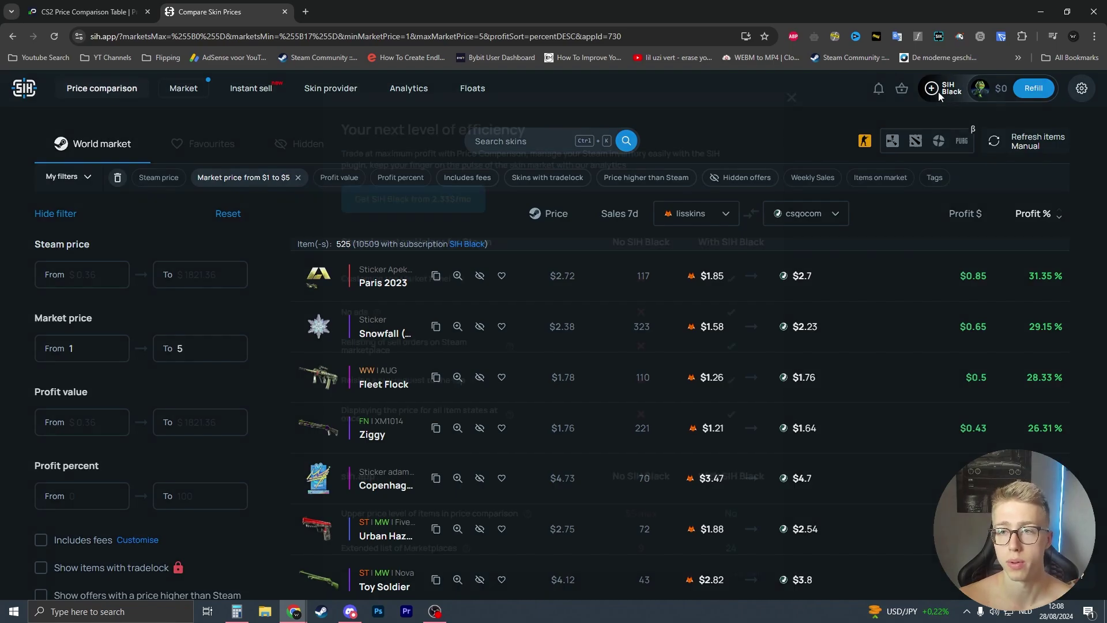
{"action": "left_click", "coordinate": [916, 124]}
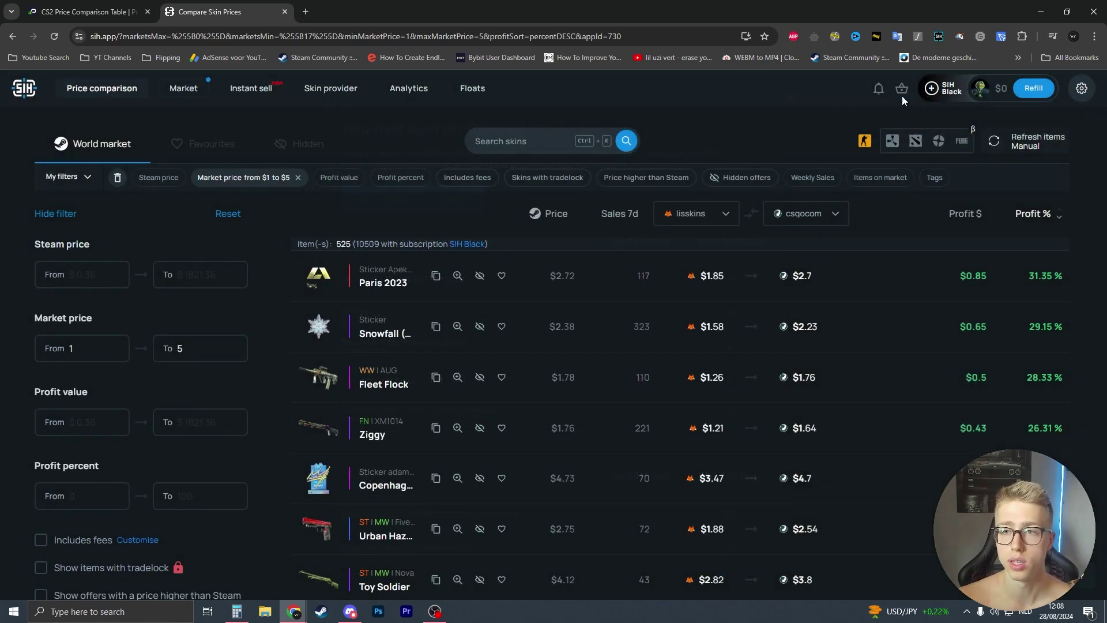
{"action": "left_click", "coordinate": [931, 89]}
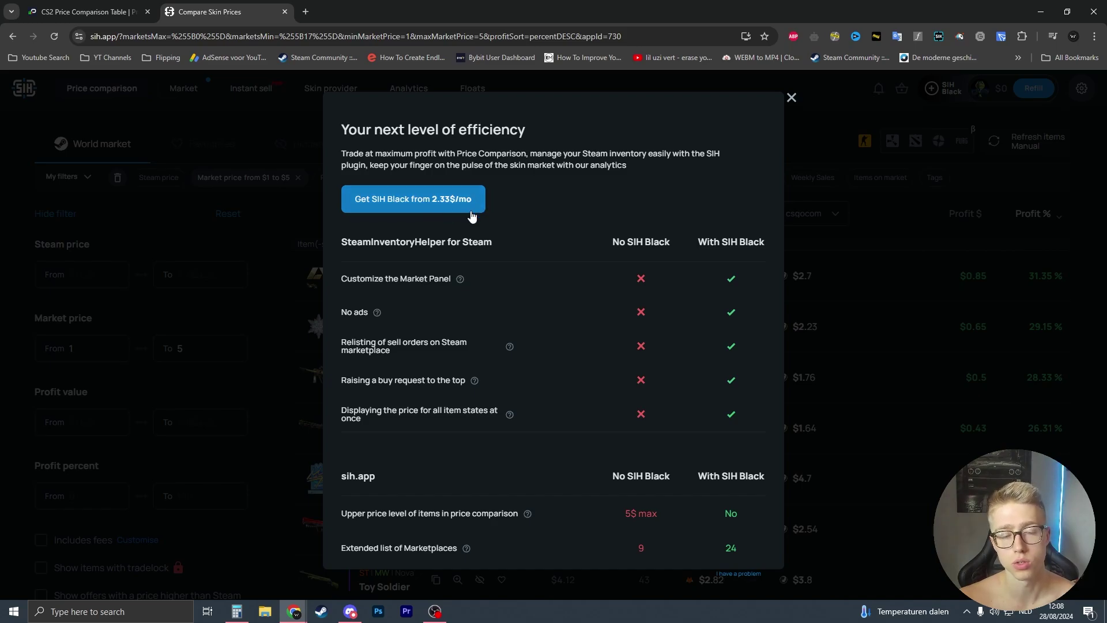
{"action": "scroll", "coordinate": [641, 284], "scroll_direction": "down", "scroll_amount": 5}
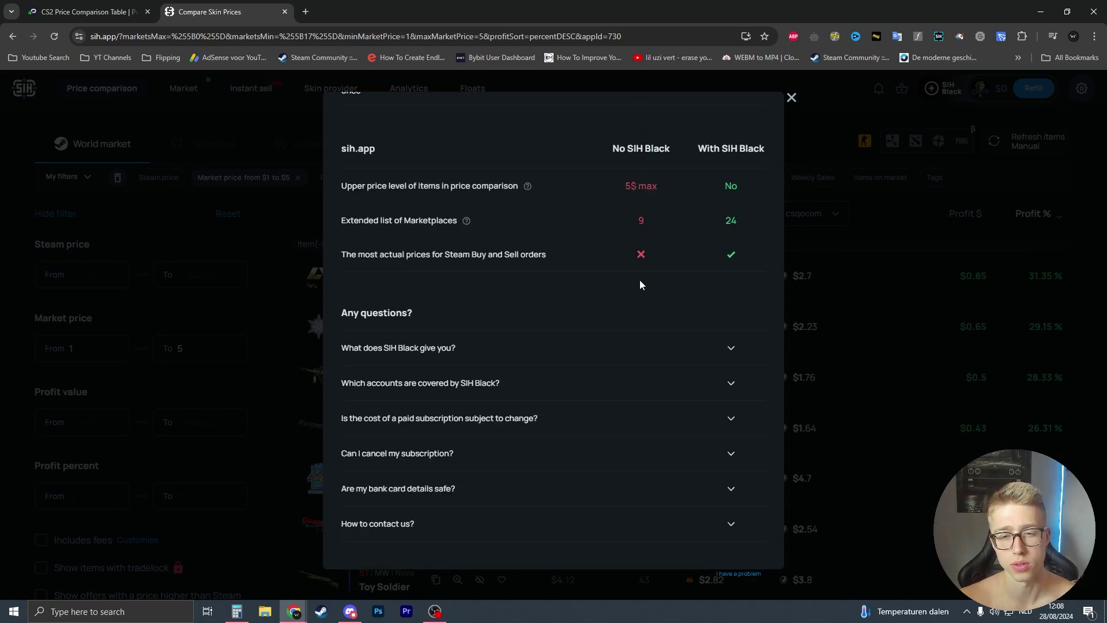
{"action": "scroll", "coordinate": [643, 328], "scroll_direction": "up", "scroll_amount": 5}
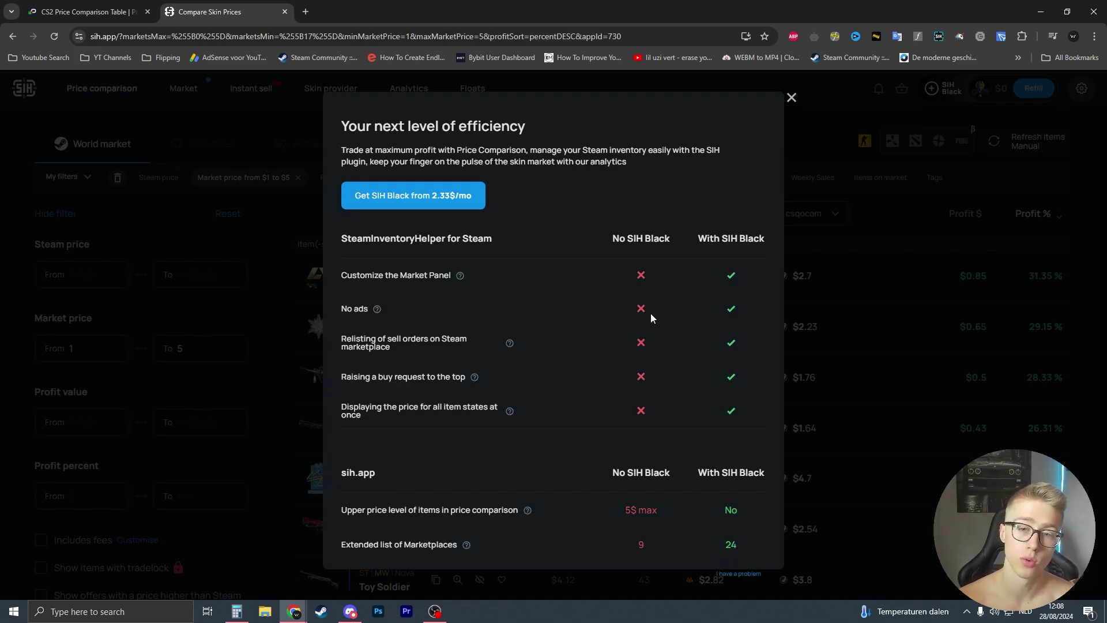
- Scroll the No SIH Black vs With SIH Black features, then close the modal
{"action": "scroll", "coordinate": [656, 375], "scroll_direction": "down", "scroll_amount": 5}
{"action": "scroll", "coordinate": [652, 354], "scroll_direction": "up", "scroll_amount": 5}
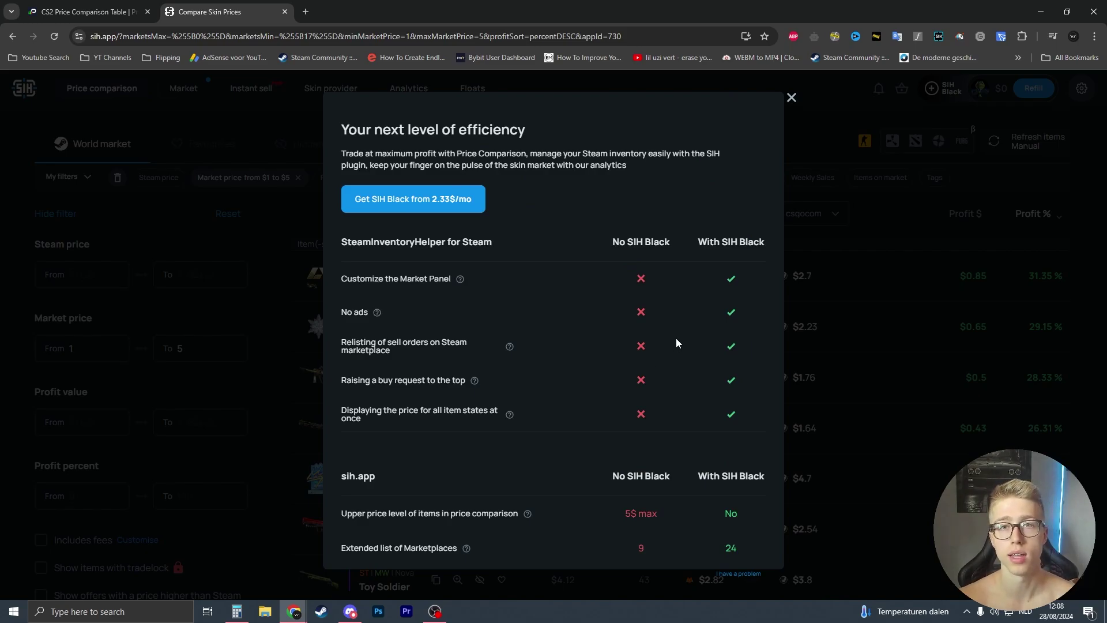
{"action": "scroll", "coordinate": [645, 301], "scroll_direction": "down", "scroll_amount": 4}
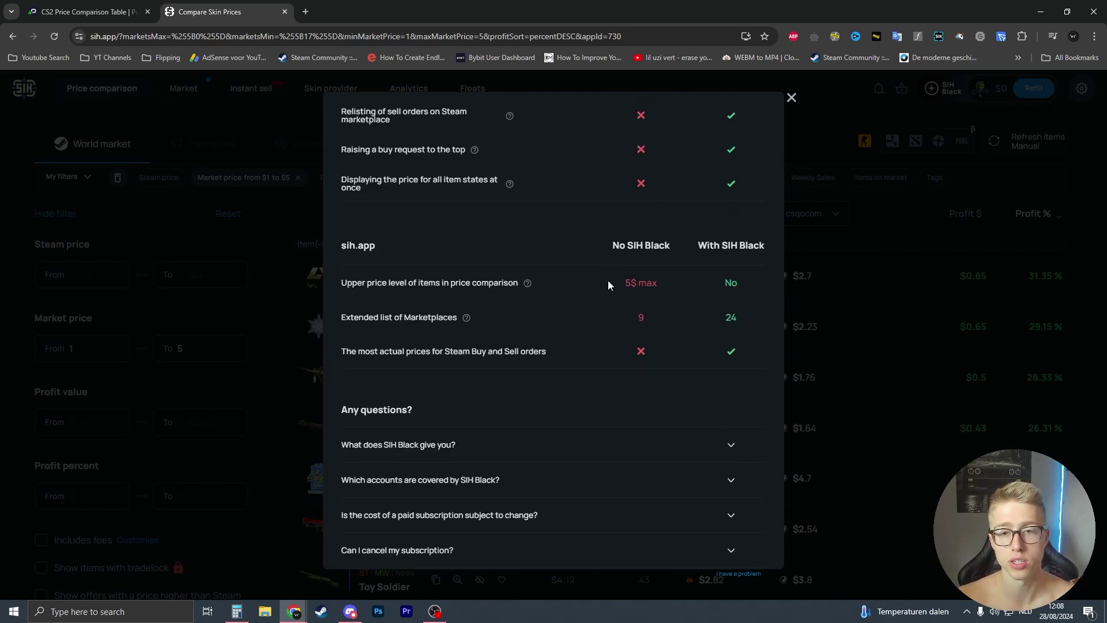
{"action": "left_click", "coordinate": [680, 276]}
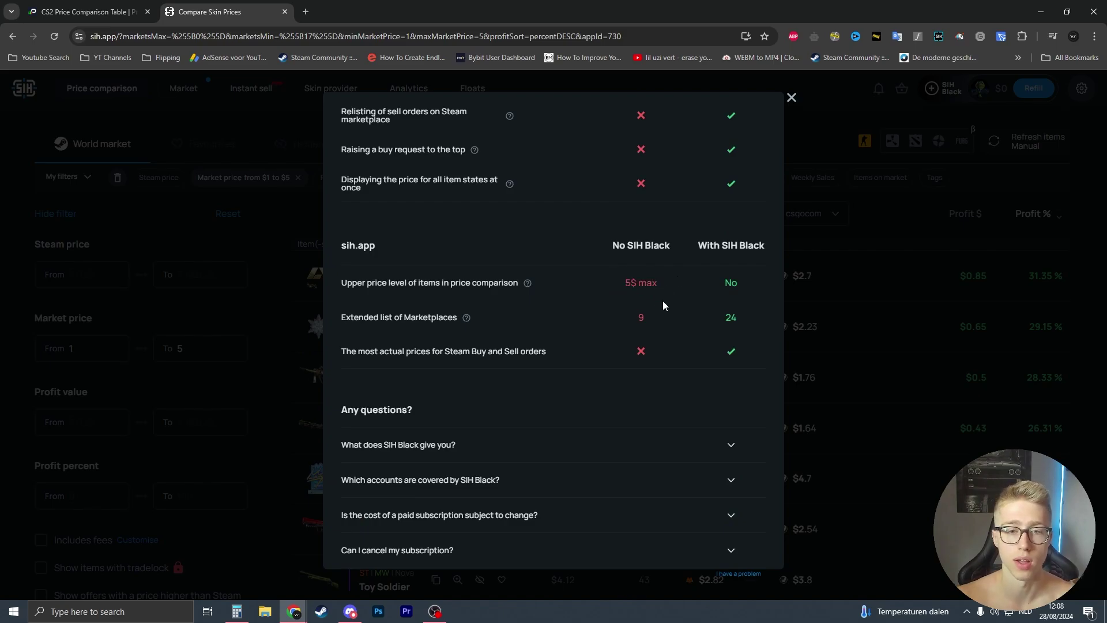
{"action": "scroll", "coordinate": [657, 296], "scroll_direction": "up", "scroll_amount": 2}
{"action": "scroll", "coordinate": [638, 232], "scroll_direction": "down", "scroll_amount": 4}
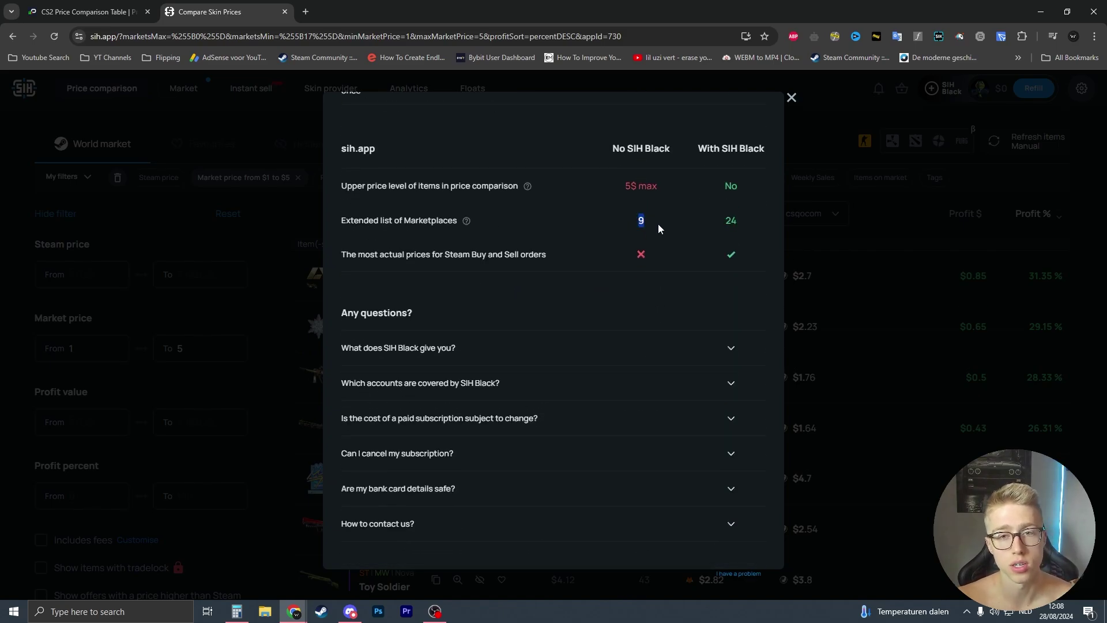
{"action": "left_click", "coordinate": [659, 227]}
{"action": "scroll", "coordinate": [607, 320], "scroll_direction": "up", "scroll_amount": 6}
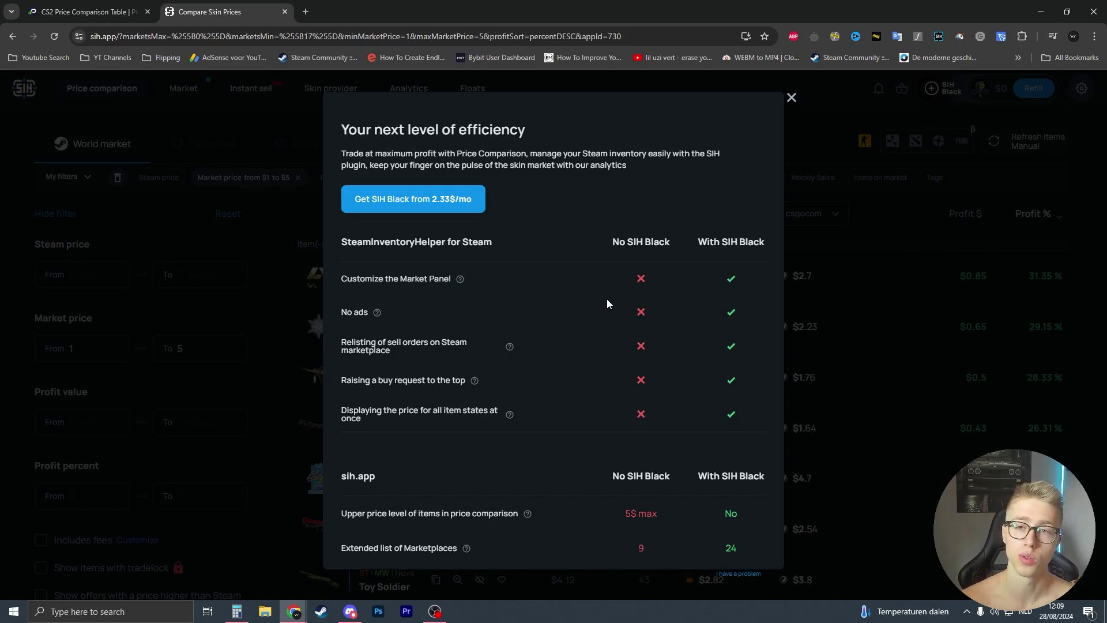
{"action": "left_click", "coordinate": [790, 98]}
{"action": "mouse_move", "coordinate": [730, 380]}
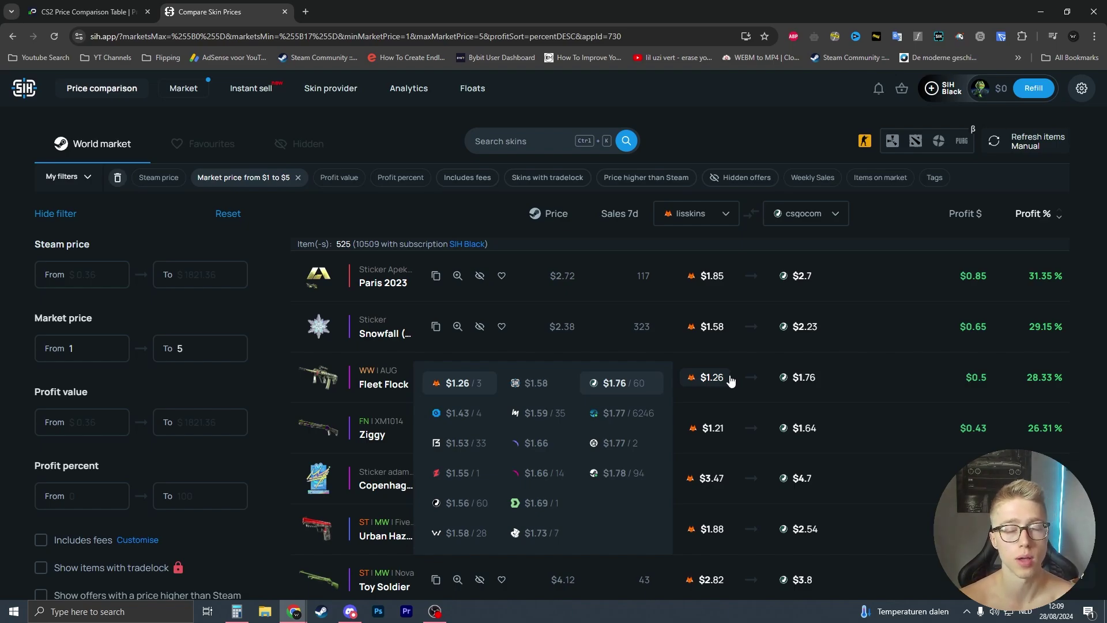
{"action": "left_click", "coordinate": [939, 88]}
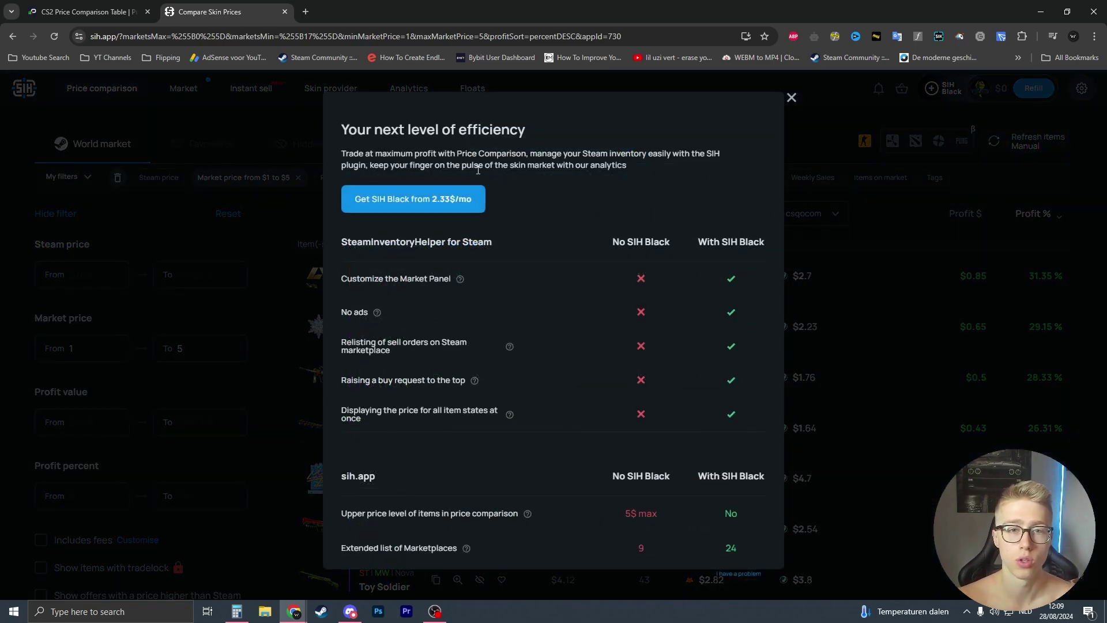
{"action": "left_click", "coordinate": [791, 99]}
{"action": "scroll", "coordinate": [460, 332], "scroll_direction": "down", "scroll_amount": 3}
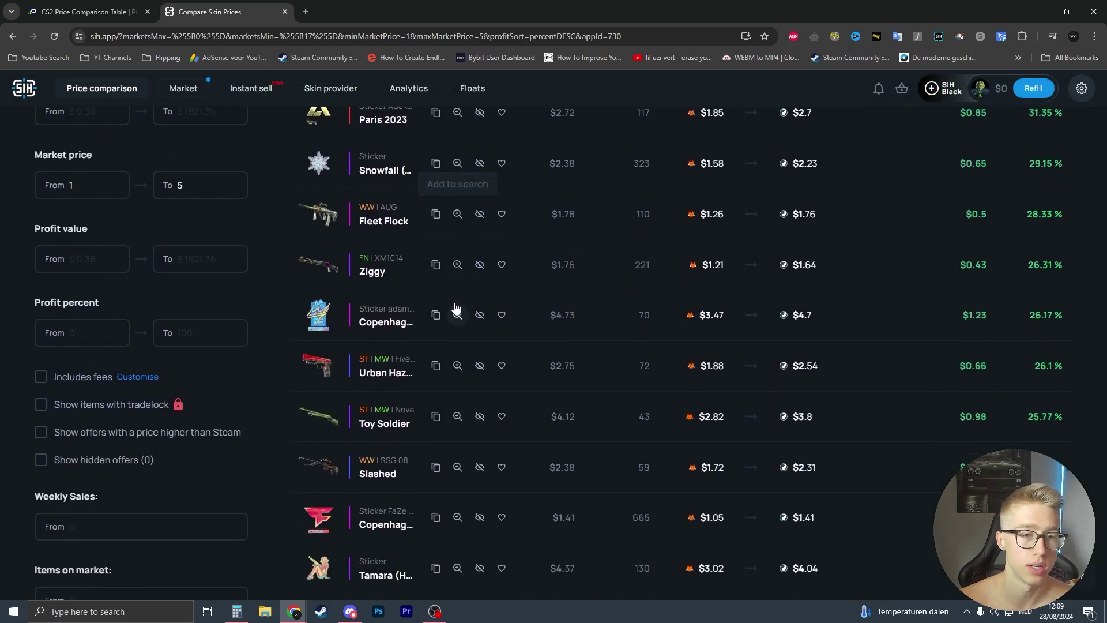
{"action": "scroll", "coordinate": [456, 308], "scroll_direction": "up", "scroll_amount": 3}
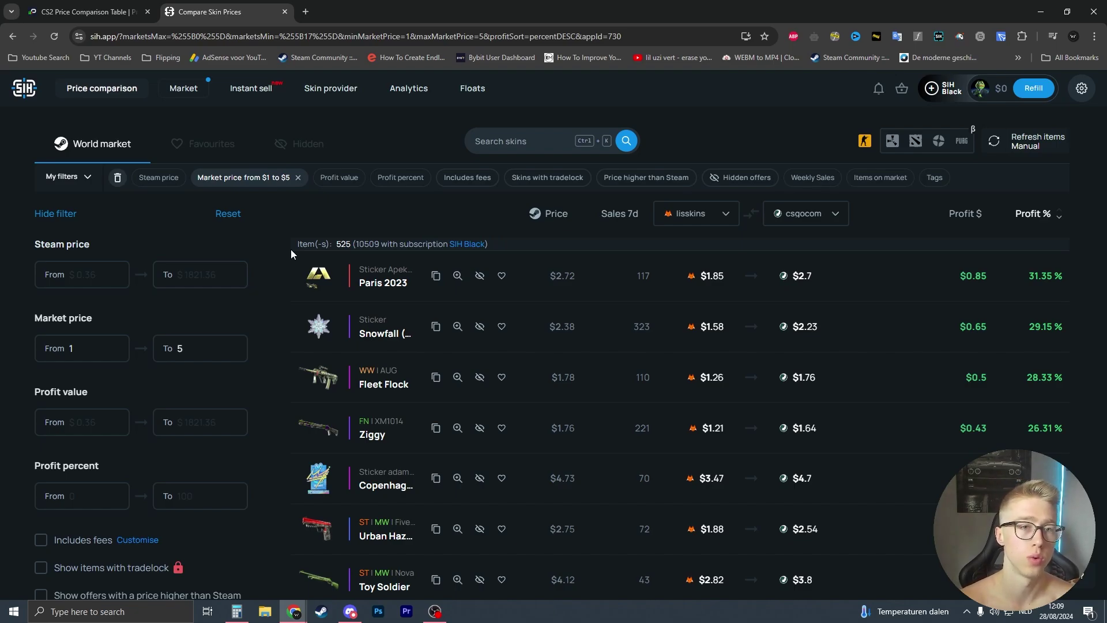
- Remove the Market price chip and set the Steam price range to 1–5
{"action": "left_click", "coordinate": [298, 179]}
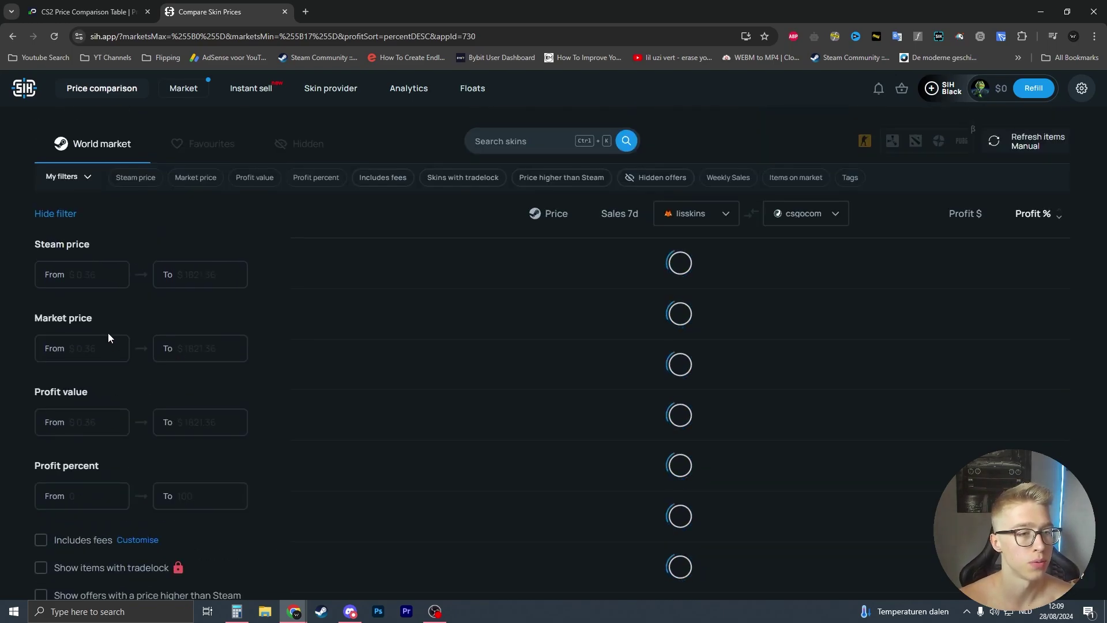
{"action": "scroll", "coordinate": [145, 140], "scroll_direction": "down", "scroll_amount": 5}
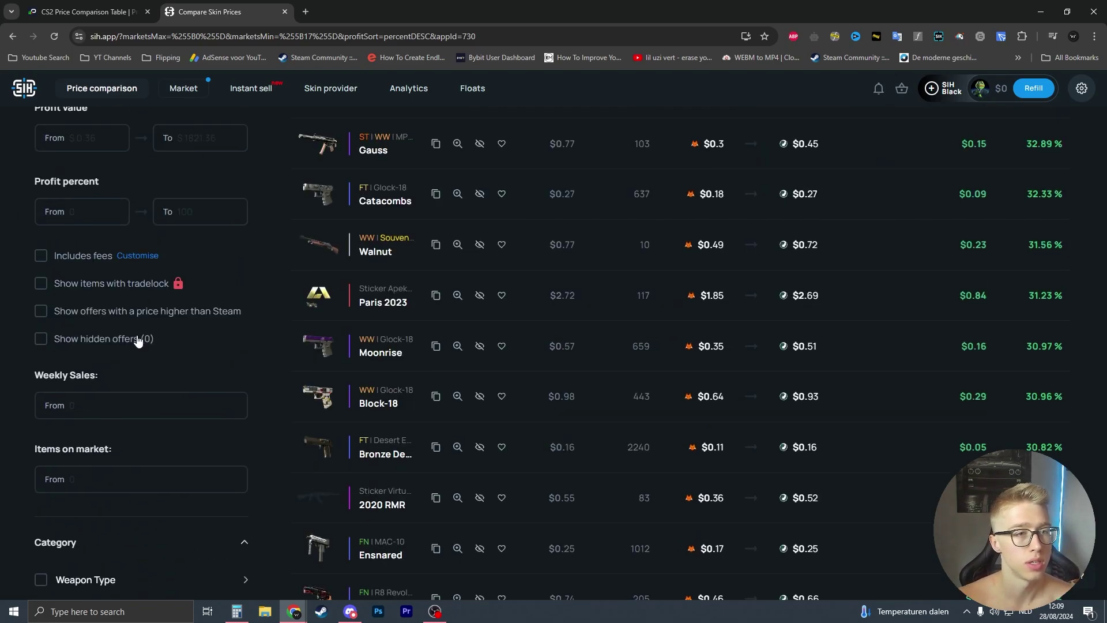
{"action": "scroll", "coordinate": [67, 311], "scroll_direction": "up", "scroll_amount": 5}
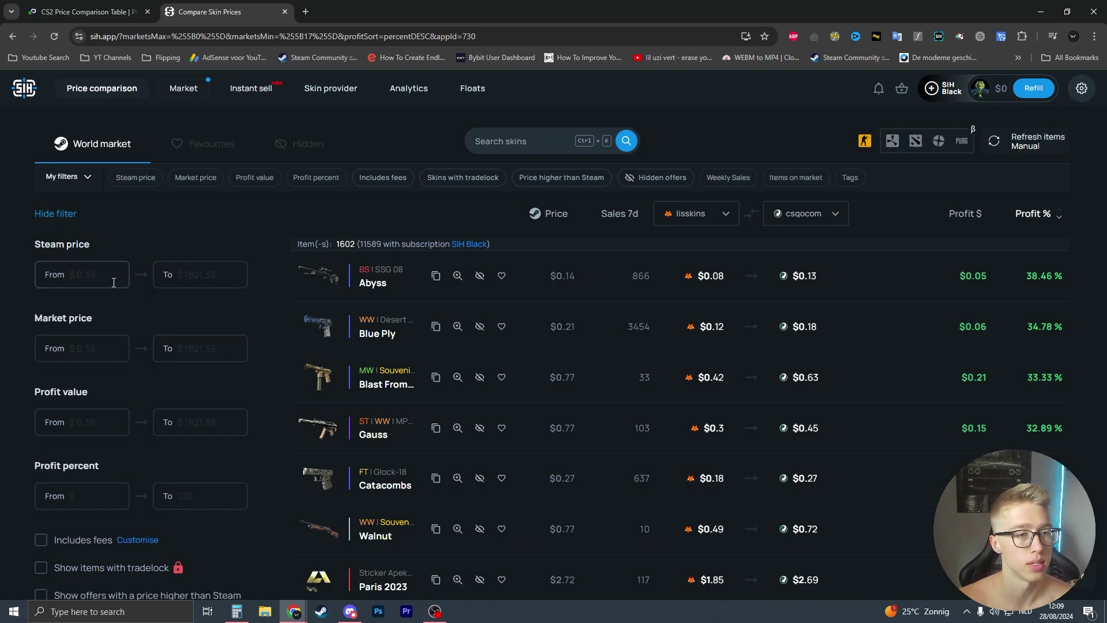
{"action": "type", "text": "1"}
{"action": "left_click", "coordinate": [190, 277]}
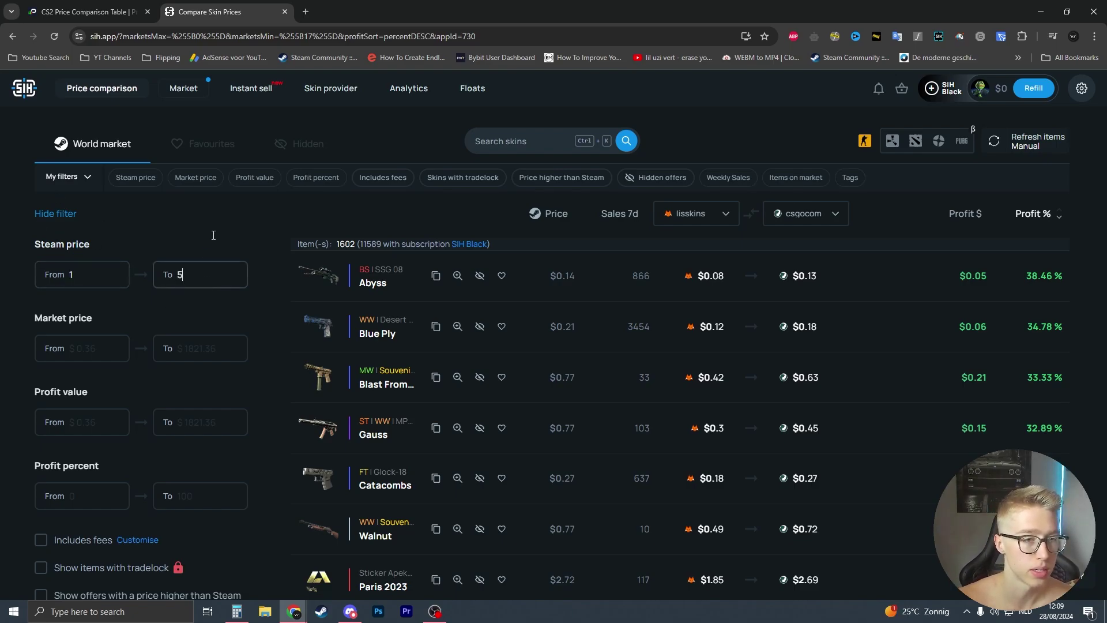
{"action": "type", "text": "5"}
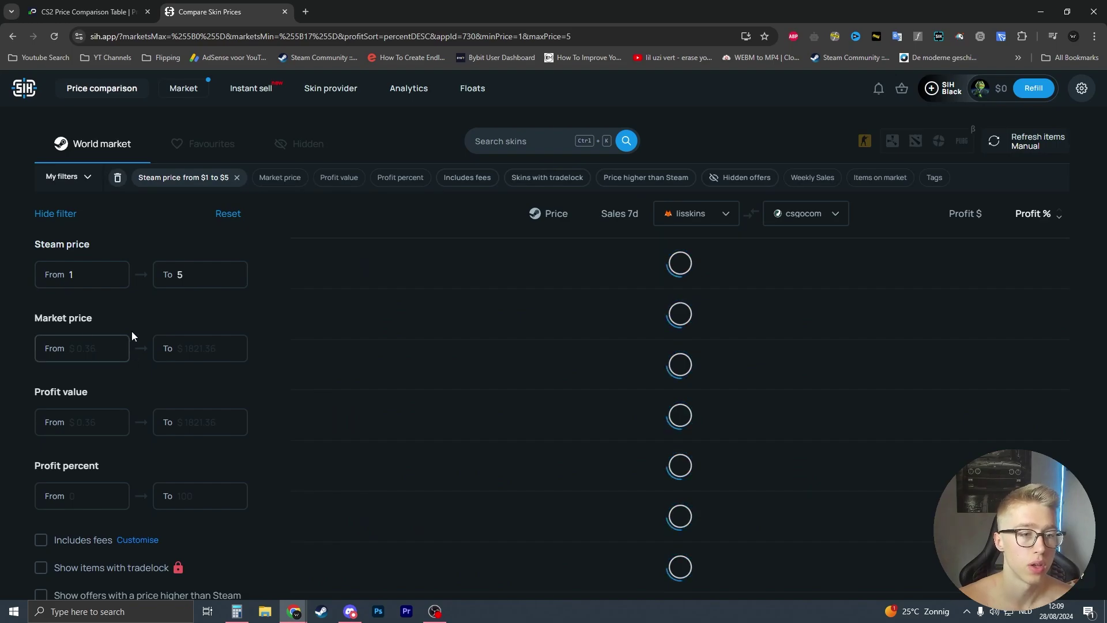
- Set the Market price range to 1–5, correcting the mistaken minimum of 5
{"action": "left_click", "coordinate": [83, 349]}
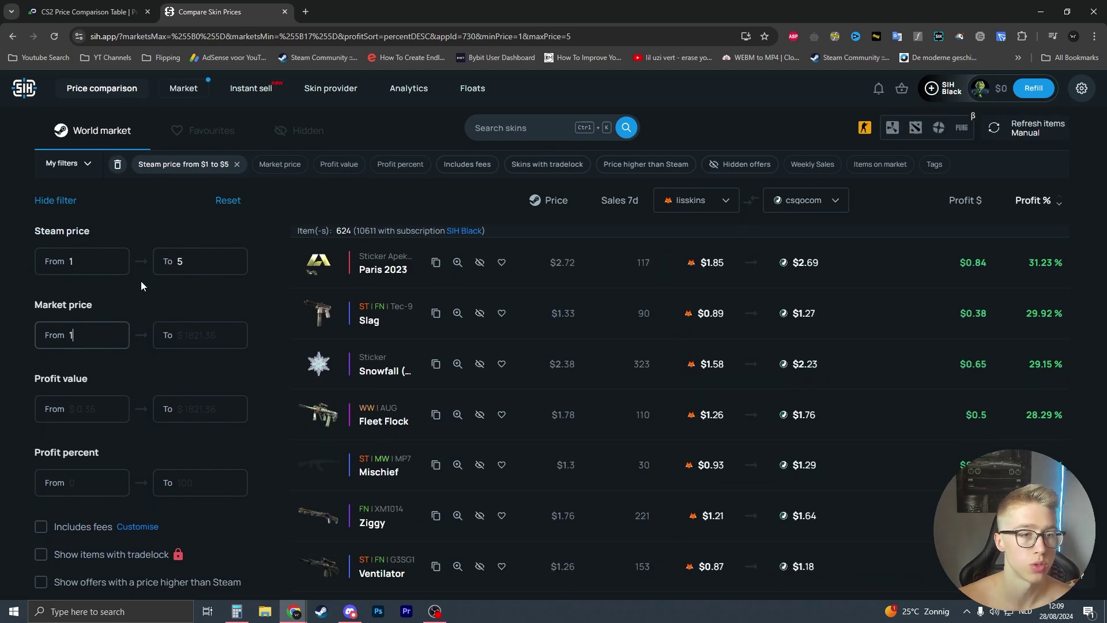
{"action": "type", "text": "5"}
{"action": "scroll", "coordinate": [167, 282], "scroll_direction": "up", "scroll_amount": 1}
{"action": "key", "text": "BackSpace"}
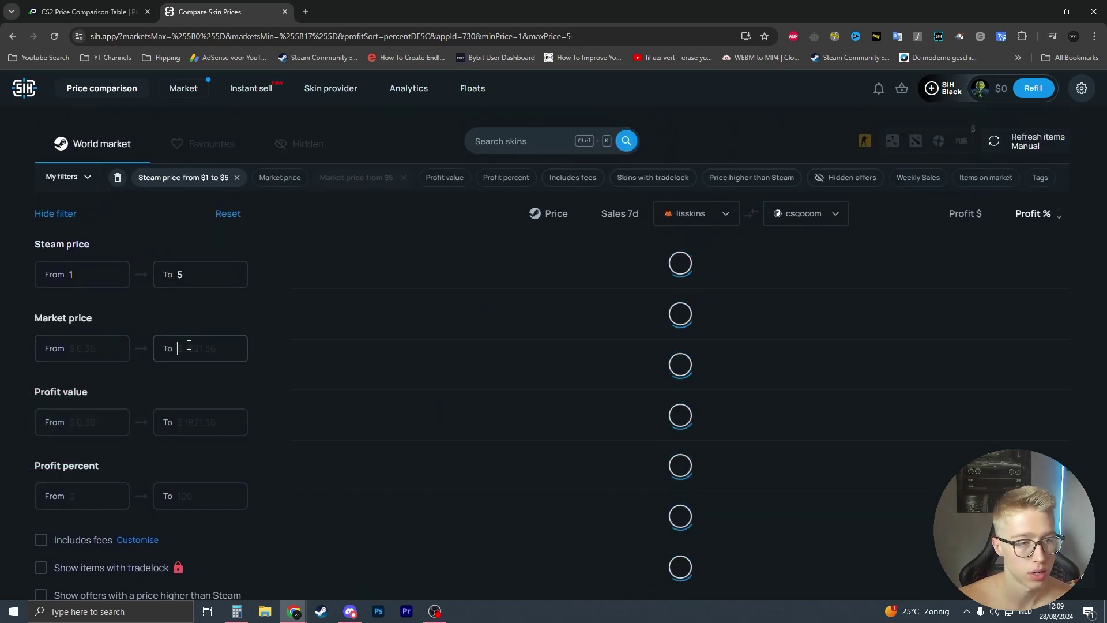
{"action": "type", "text": "1"}
{"action": "left_click", "coordinate": [186, 356]}
{"action": "type", "text": "5"}
{"action": "scroll", "coordinate": [107, 363], "scroll_direction": "down", "scroll_amount": 2}
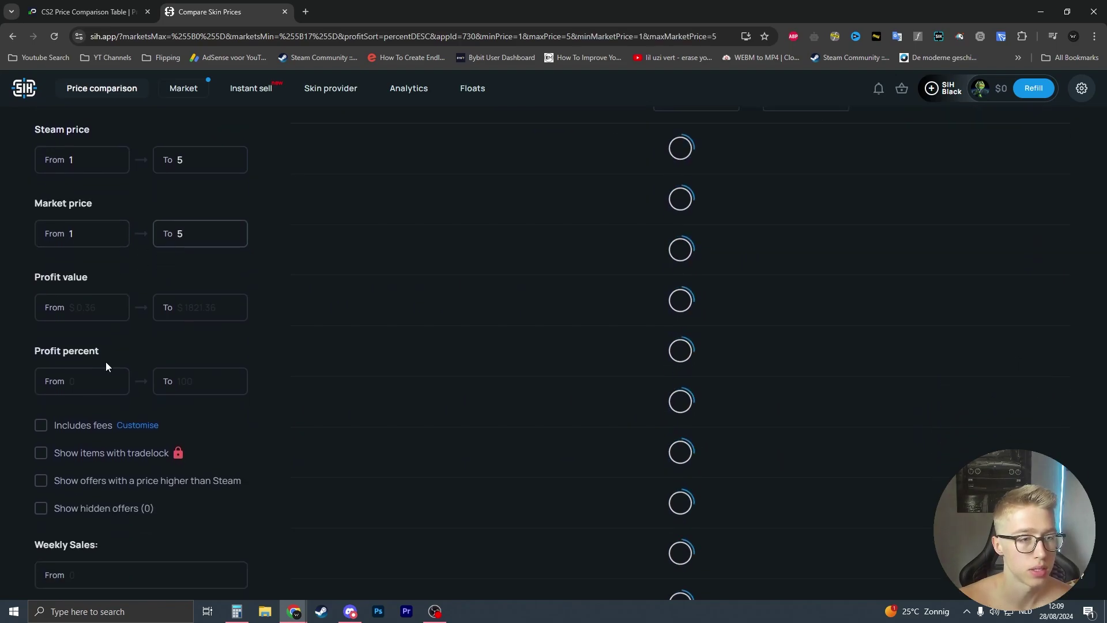
{"action": "scroll", "coordinate": [86, 267], "scroll_direction": "down", "scroll_amount": 1}
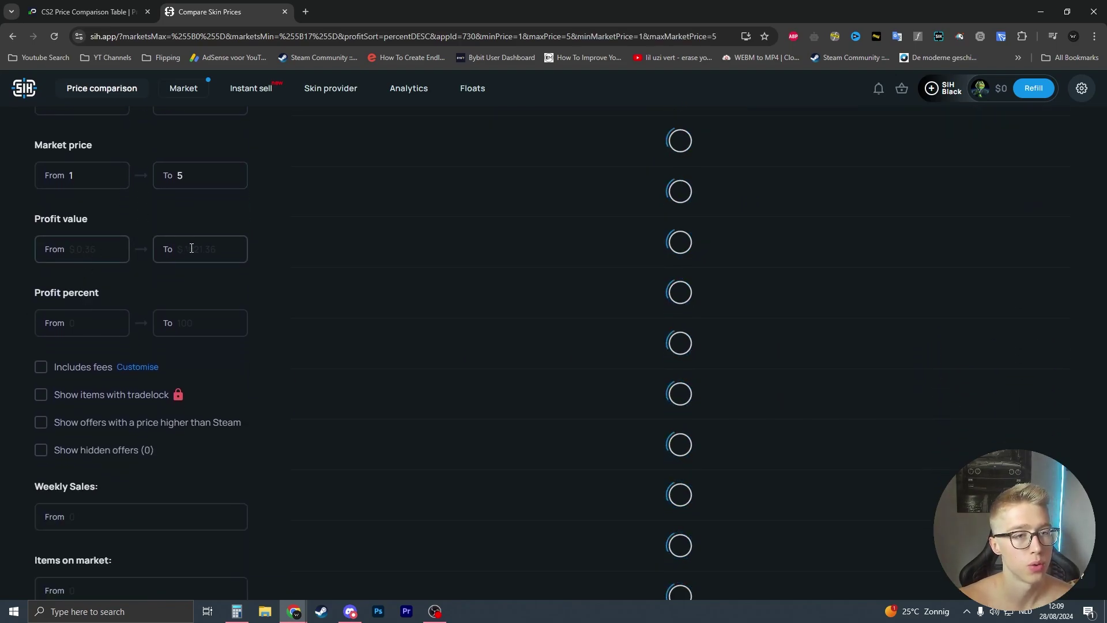
- Set the Profit percent range to 6–10
{"action": "left_click", "coordinate": [81, 323]}
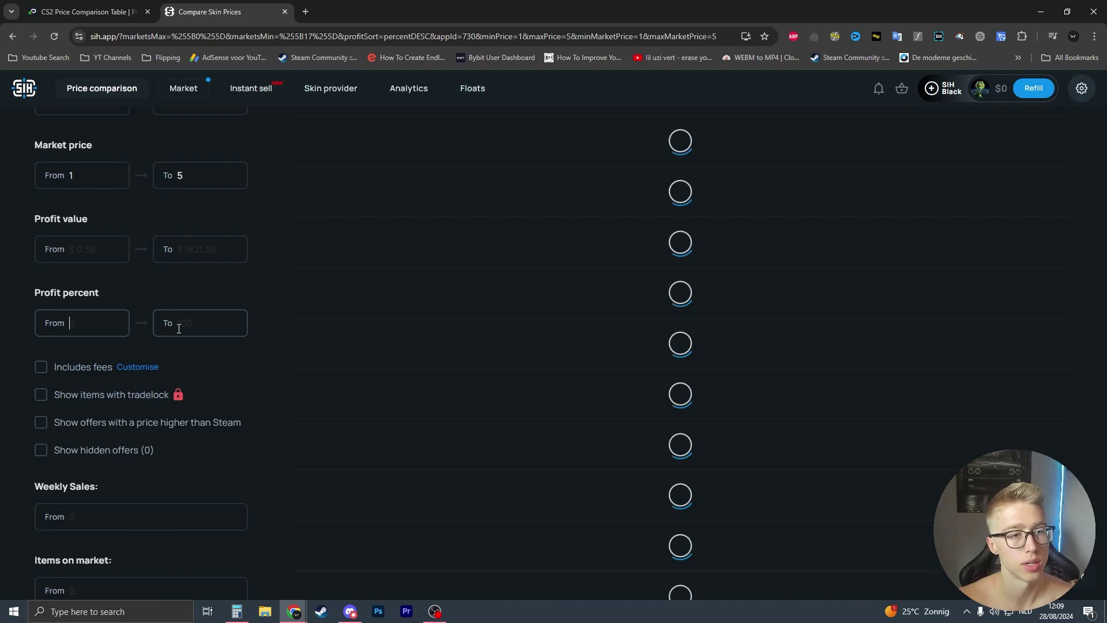
{"action": "scroll", "coordinate": [177, 338], "scroll_direction": "up", "scroll_amount": 2}
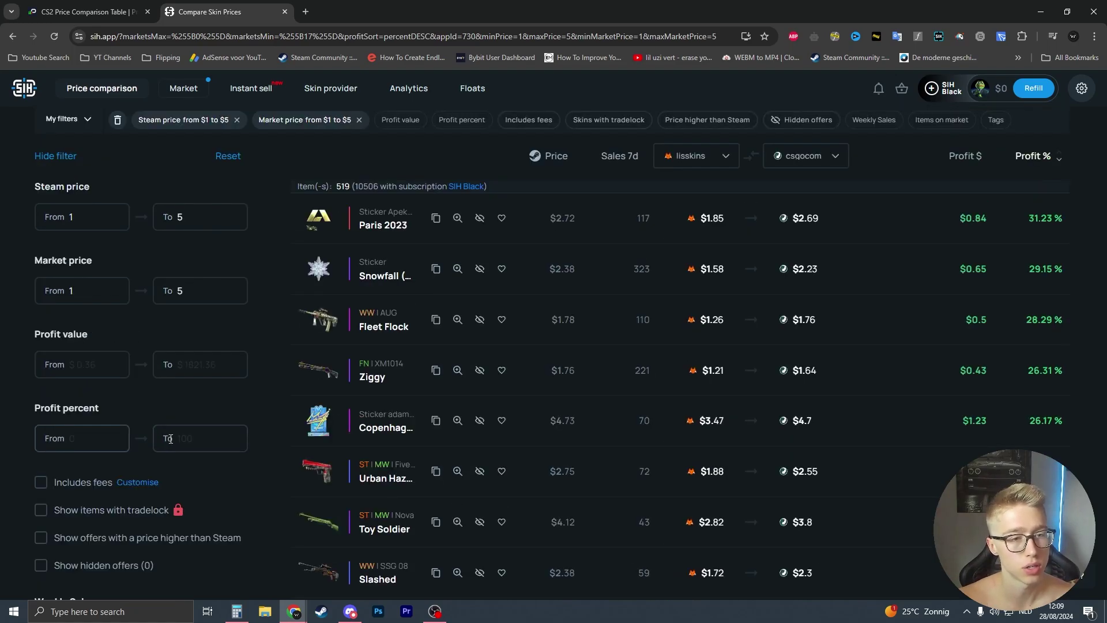
{"action": "left_click", "coordinate": [102, 437]}
{"action": "type", "text": "6"}
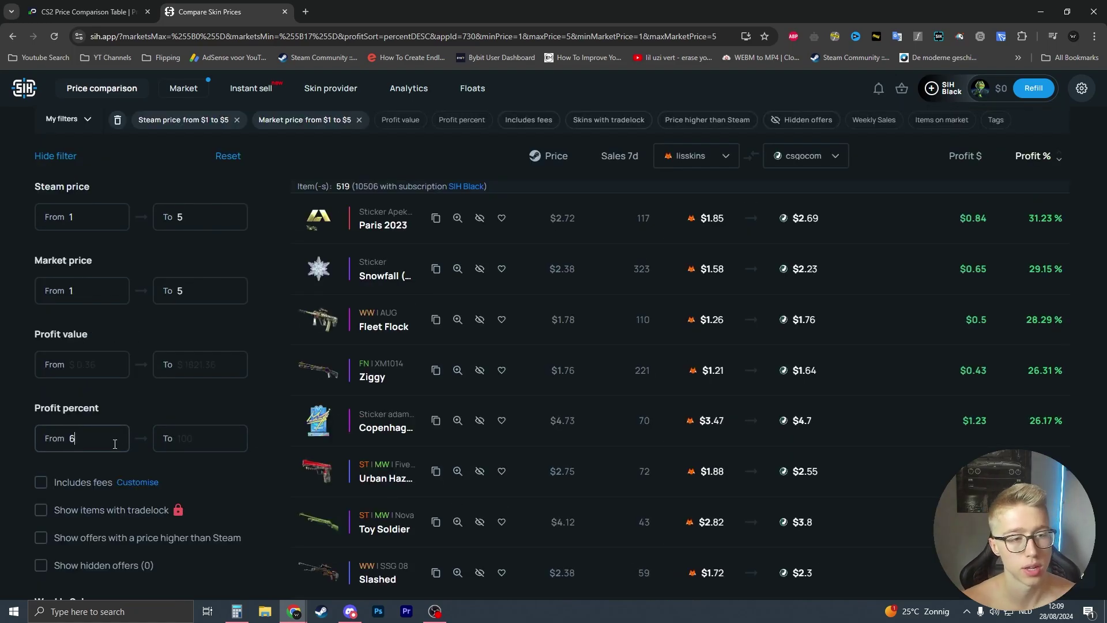
{"action": "left_click", "coordinate": [200, 438]}
{"action": "type", "text": "1"}
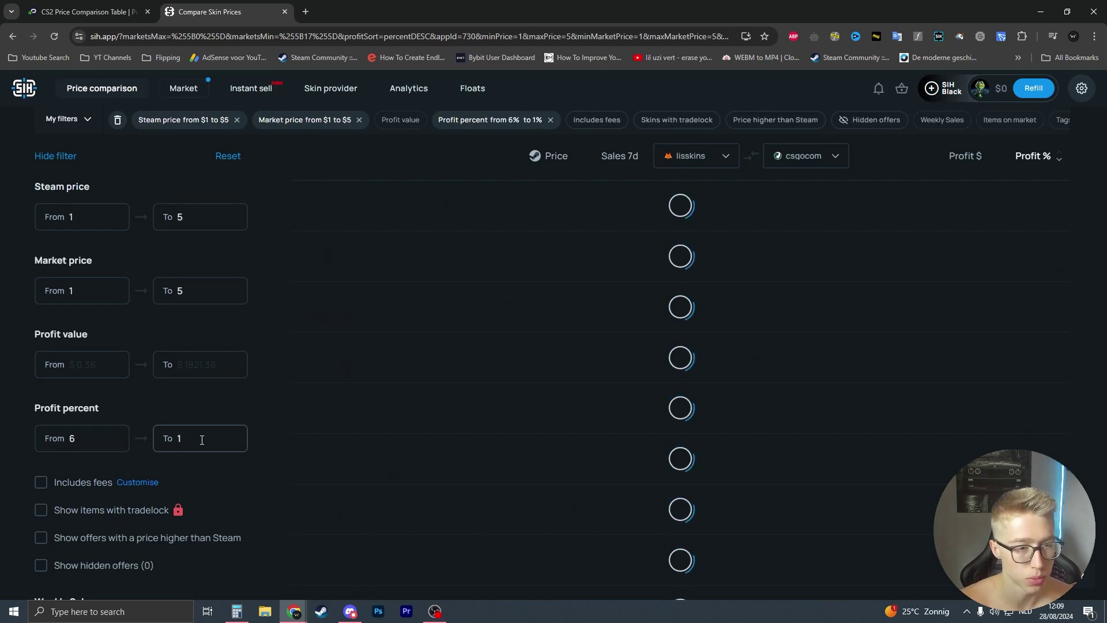
{"action": "type", "text": "0"}
- Check Pricempire's minimum ROI choices, then return to the SIH comparison
{"action": "key", "text": "ctrl+shift+Tab"}
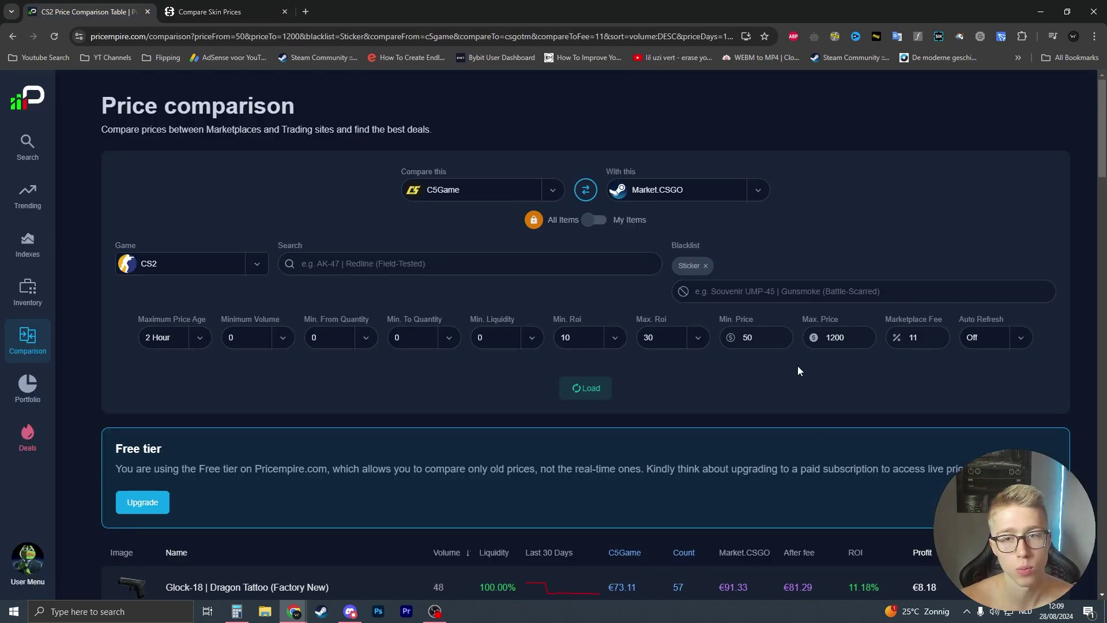
{"action": "left_click", "coordinate": [598, 344]}
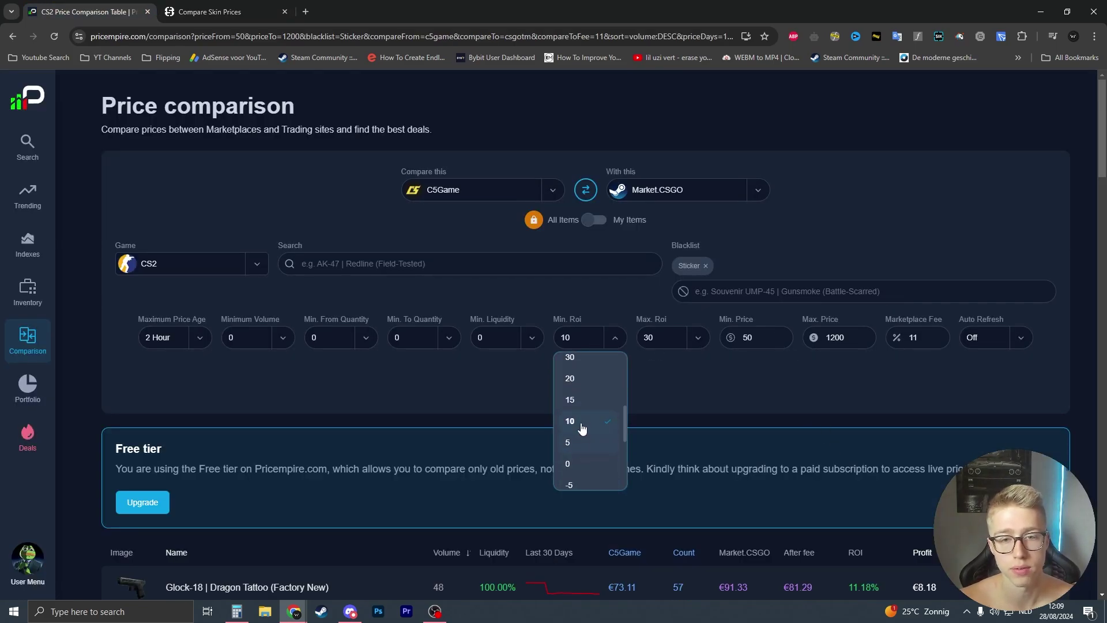
{"action": "key", "text": "ctrl+Tab"}
{"action": "left_click", "coordinate": [86, 438]}
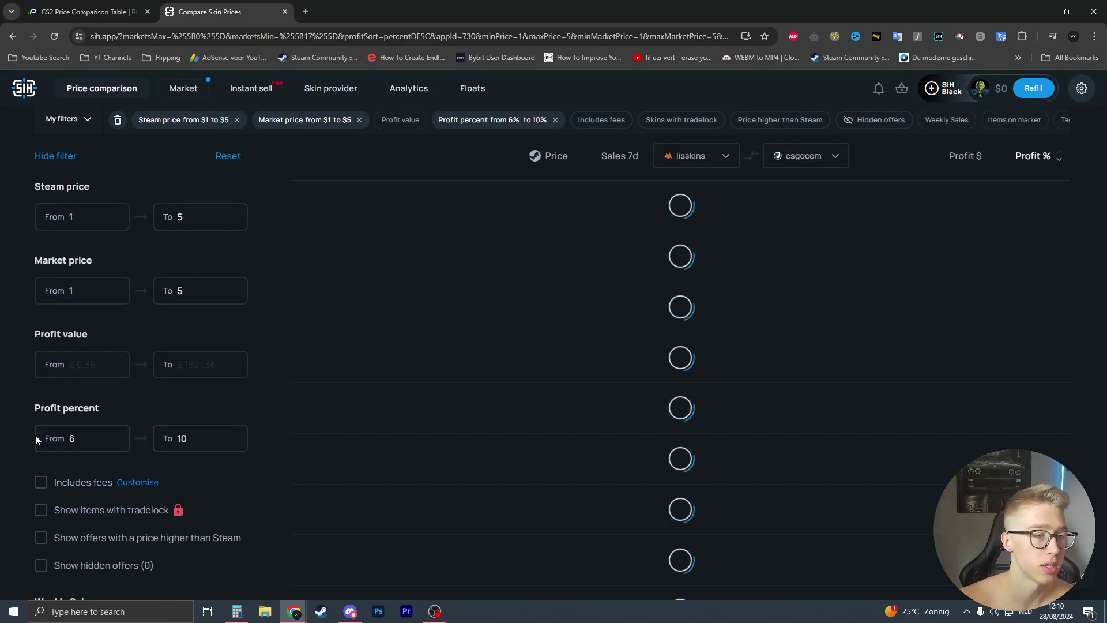
- Tick Includes fees so the $1–$5, 6–10% profit results reload with market fees
{"action": "scroll", "coordinate": [72, 378], "scroll_direction": "down", "scroll_amount": 4}
{"action": "scroll", "coordinate": [96, 378], "scroll_direction": "up", "scroll_amount": 4}
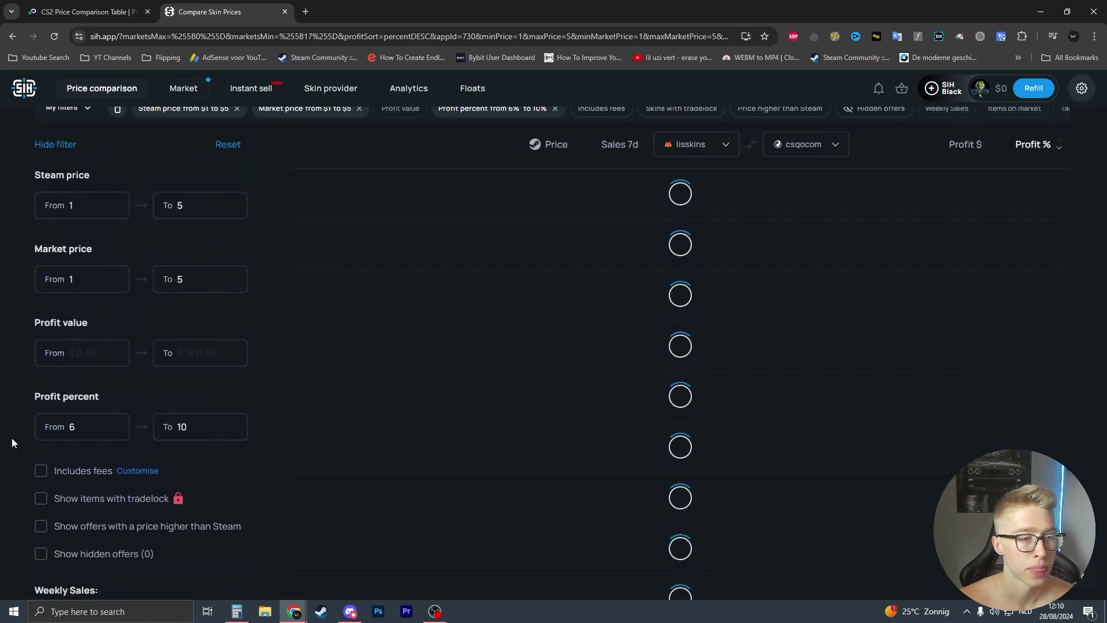
{"action": "scroll", "coordinate": [137, 386], "scroll_direction": "down", "scroll_amount": 3}
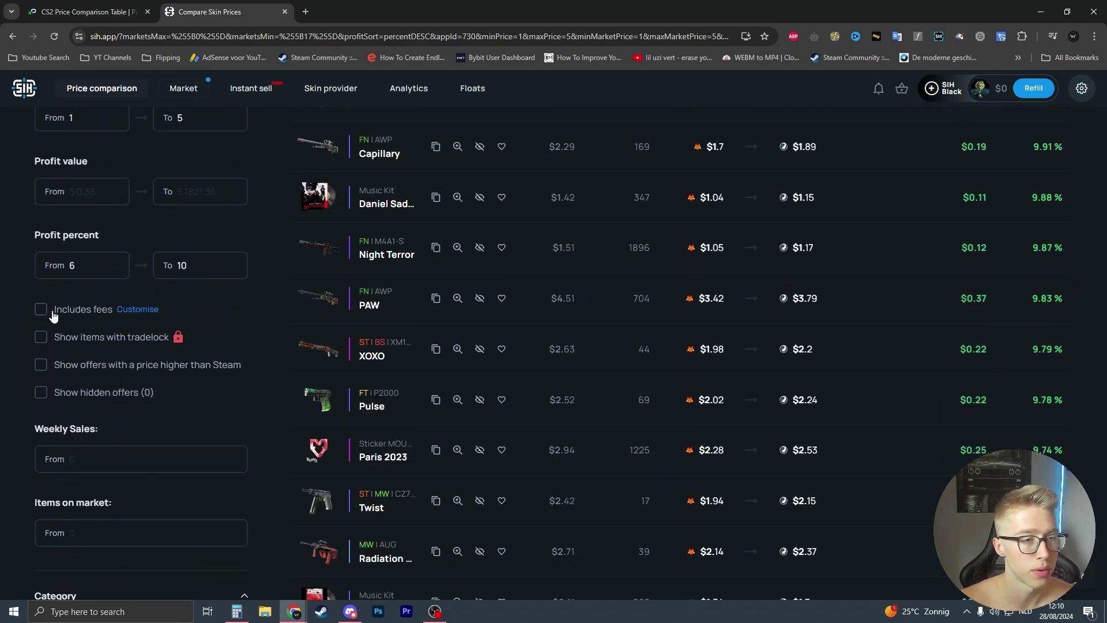
{"action": "left_click", "coordinate": [88, 311]}
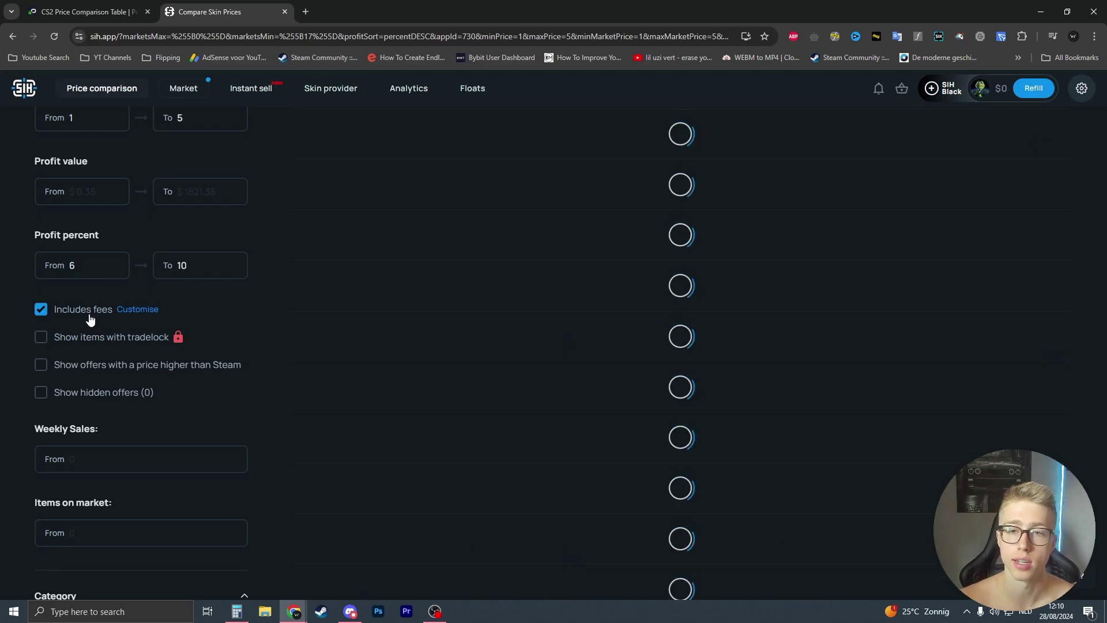
{"action": "scroll", "coordinate": [90, 321], "scroll_direction": "up", "scroll_amount": 1}
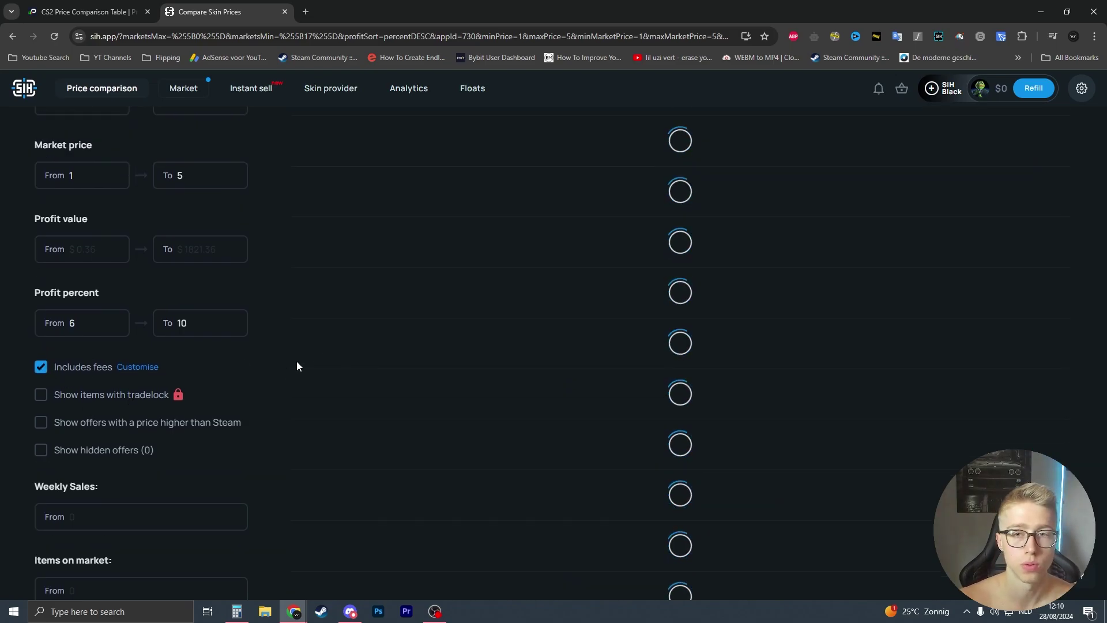
- In Customise fees, enter deposit fees (SIH Market 1% and 5, csgocom 4) and SIH Market sales fee 4
{"action": "left_click", "coordinate": [136, 369]}
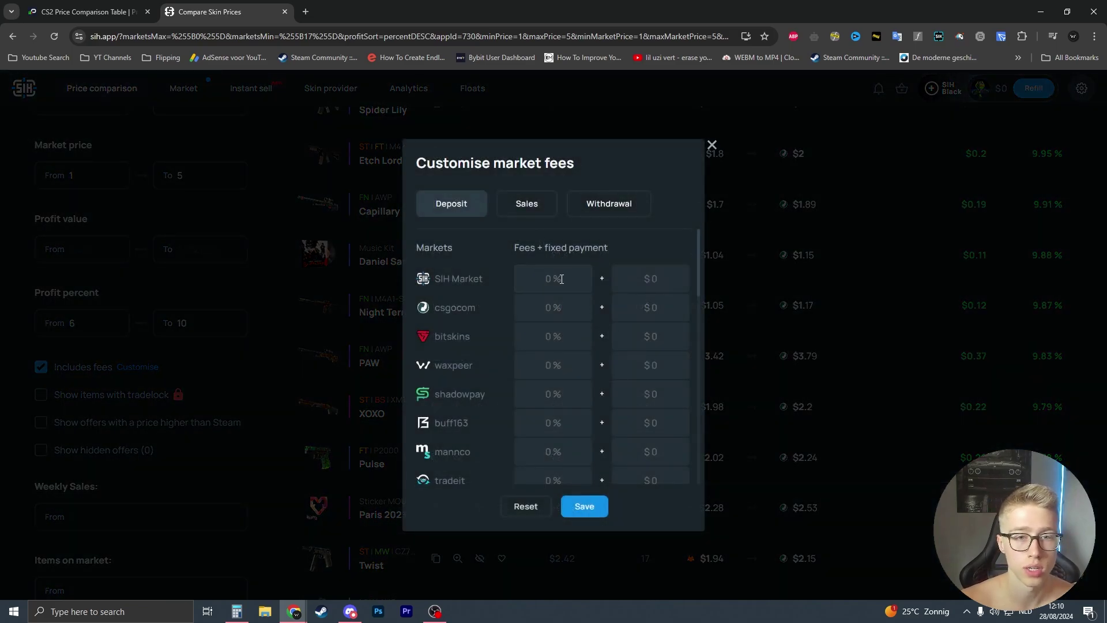
{"action": "left_click", "coordinate": [561, 280]}
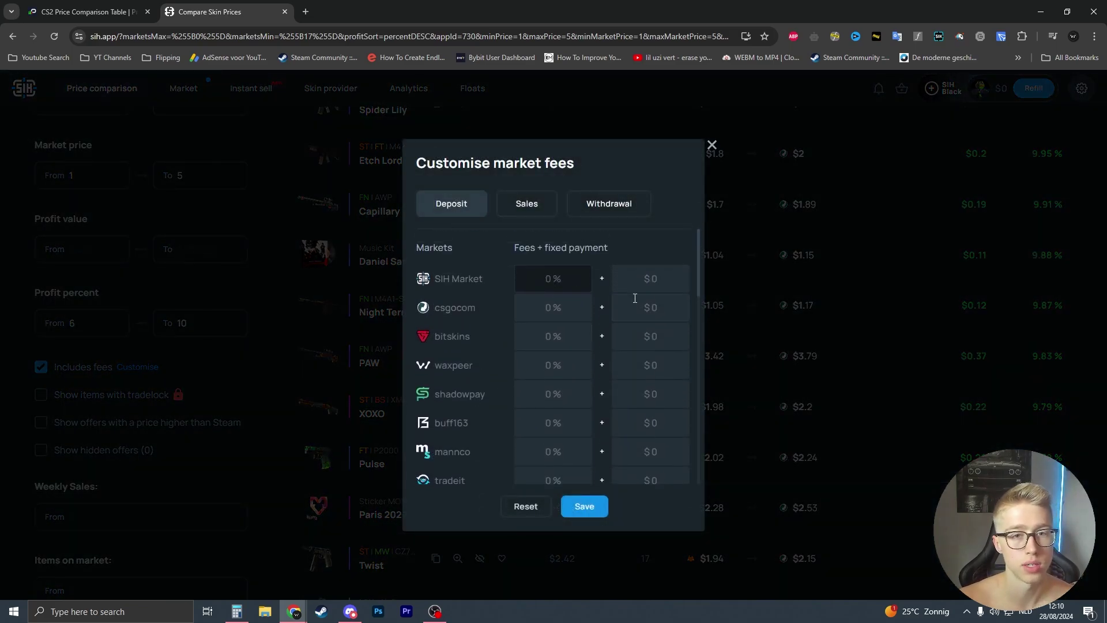
{"action": "type", "text": "1"}
{"action": "left_click", "coordinate": [650, 279]}
{"action": "type", "text": "5"}
{"action": "left_click", "coordinate": [552, 308]}
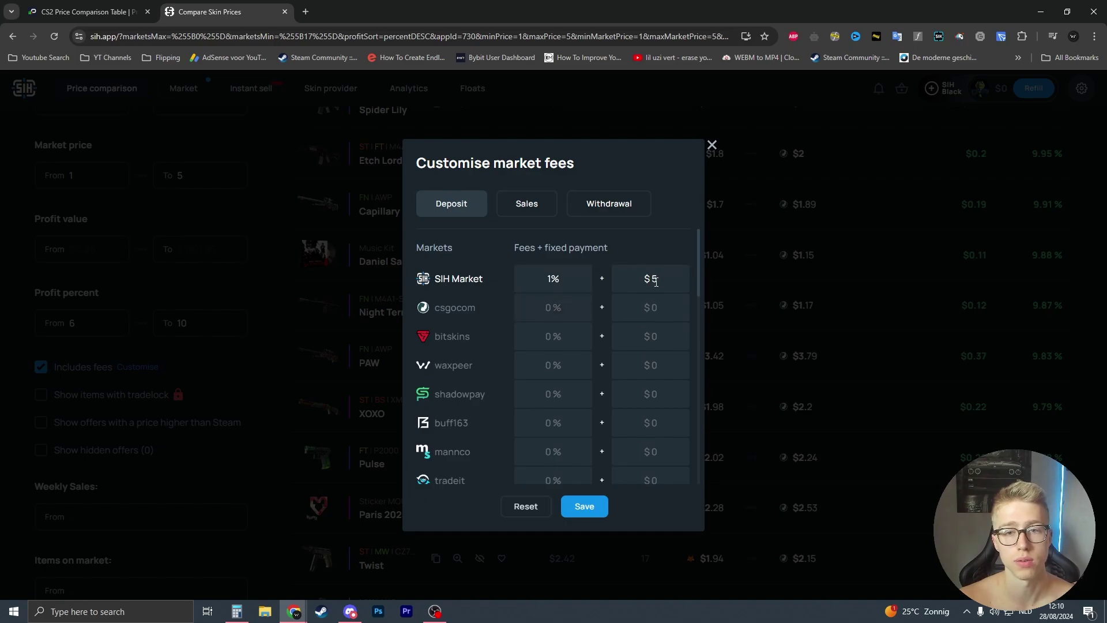
{"action": "type", "text": "4"}
{"action": "left_click", "coordinate": [636, 309]}
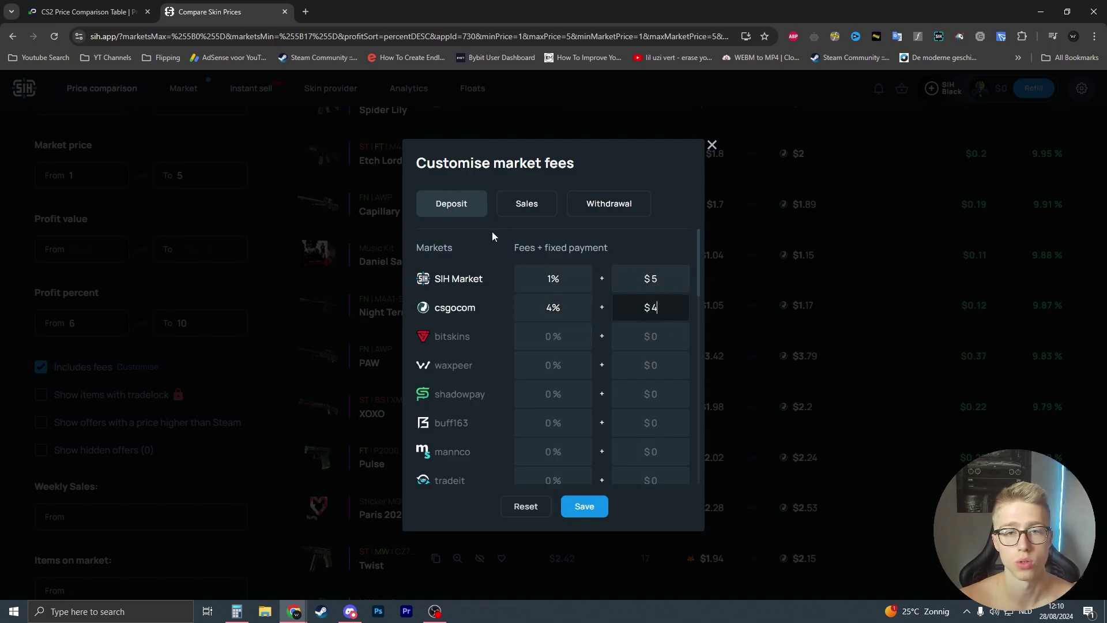
{"action": "left_click", "coordinate": [536, 209]}
{"action": "left_click", "coordinate": [623, 278]}
{"action": "type", "text": "4"}
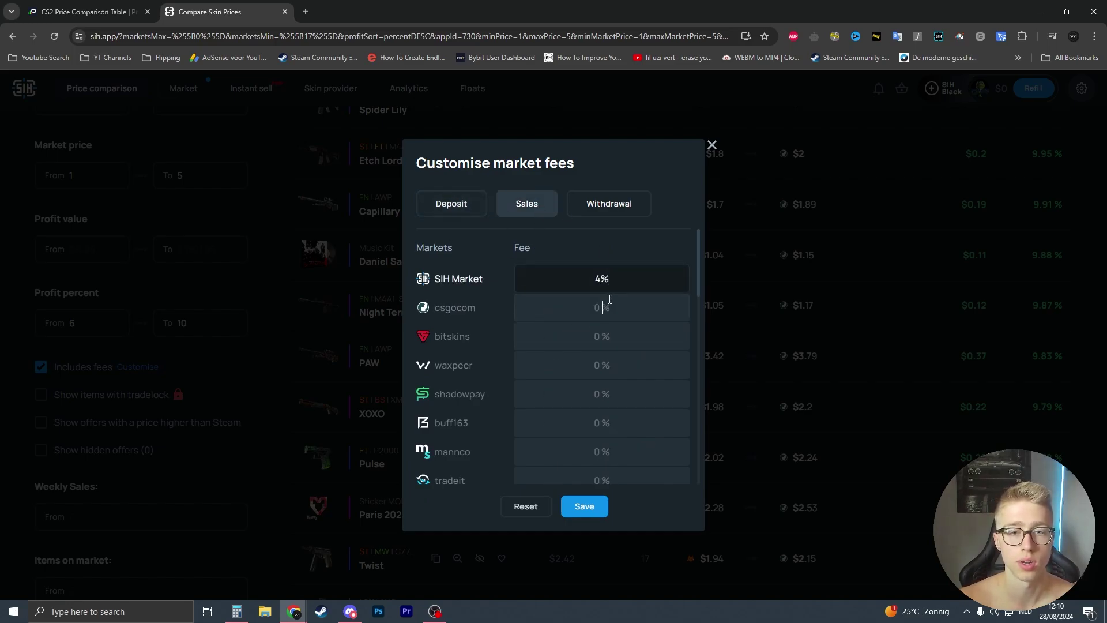
- Enter withdrawal fees: SIH Market 4 and 1, bitskins 4 and 4, mannco 5
{"action": "left_click", "coordinate": [610, 205]}
{"action": "left_click", "coordinate": [569, 283]}
{"action": "type", "text": "4"}
{"action": "left_click", "coordinate": [645, 283]}
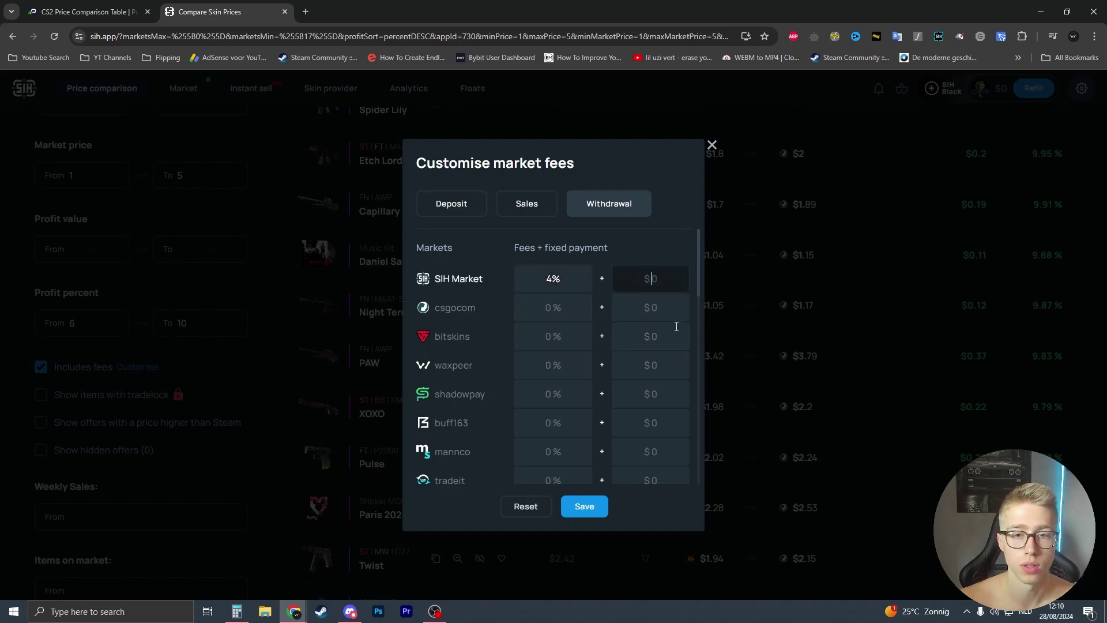
{"action": "type", "text": "1"}
{"action": "scroll", "coordinate": [586, 292], "scroll_direction": "down", "scroll_amount": 1}
{"action": "left_click", "coordinate": [559, 279]}
{"action": "type", "text": "4"}
{"action": "left_click", "coordinate": [652, 280]}
{"action": "type", "text": "4"}
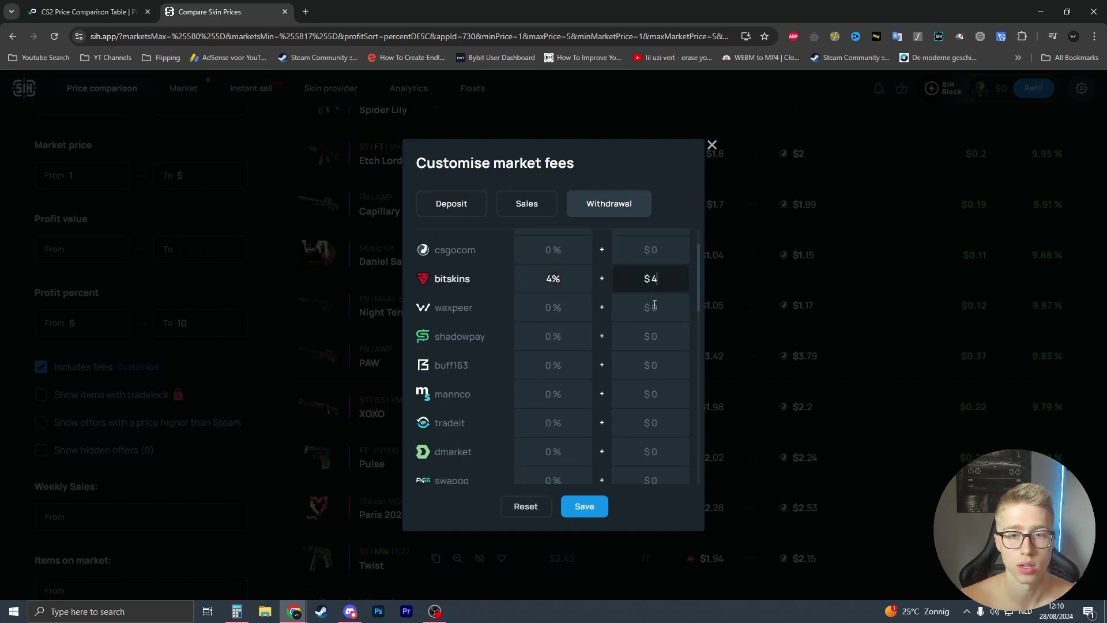
{"action": "scroll", "coordinate": [655, 305], "scroll_direction": "down", "scroll_amount": 2}
{"action": "left_click", "coordinate": [574, 339]}
{"action": "scroll", "coordinate": [575, 346], "scroll_direction": "down", "scroll_amount": 2}
{"action": "type", "text": "5"}
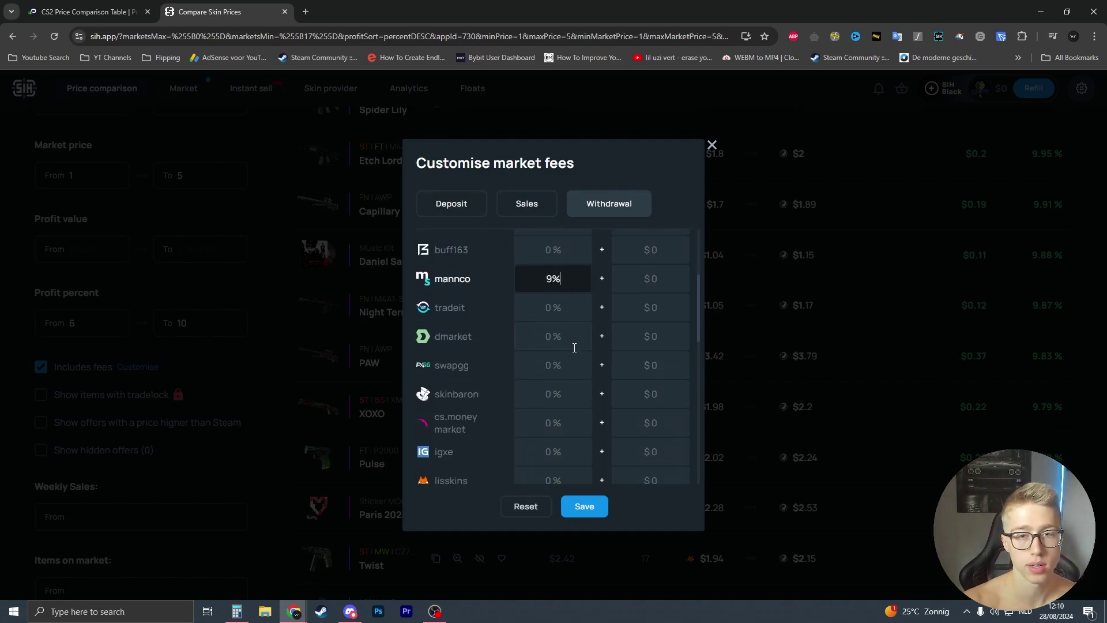
{"action": "scroll", "coordinate": [575, 352], "scroll_direction": "down", "scroll_amount": 5}
{"action": "scroll", "coordinate": [563, 375], "scroll_direction": "up", "scroll_amount": 3}
{"action": "scroll", "coordinate": [571, 415], "scroll_direction": "up", "scroll_amount": 5}
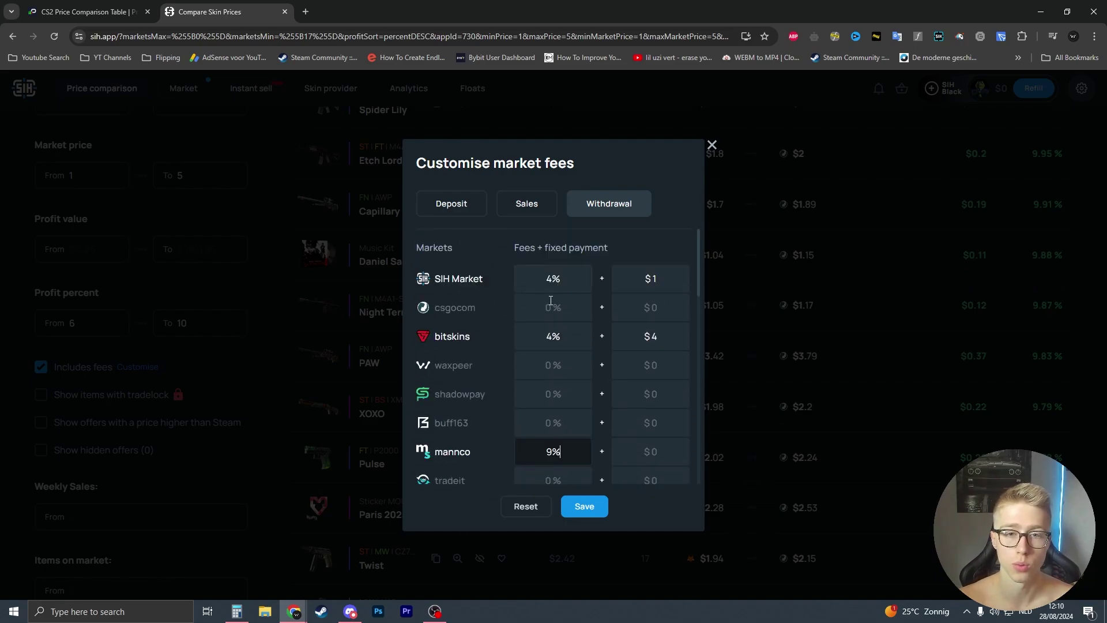
- Save the custom fees, then reopen Customise on the Withdrawal fees
{"action": "left_click", "coordinate": [528, 507]}
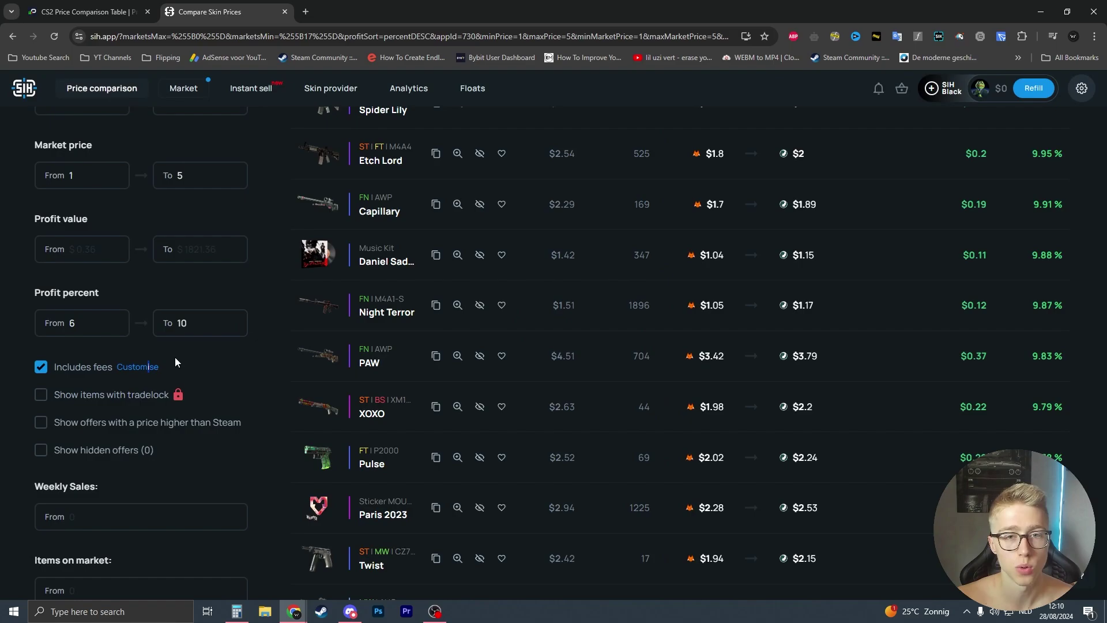
{"action": "left_click", "coordinate": [158, 365]}
{"action": "left_click", "coordinate": [588, 206]}
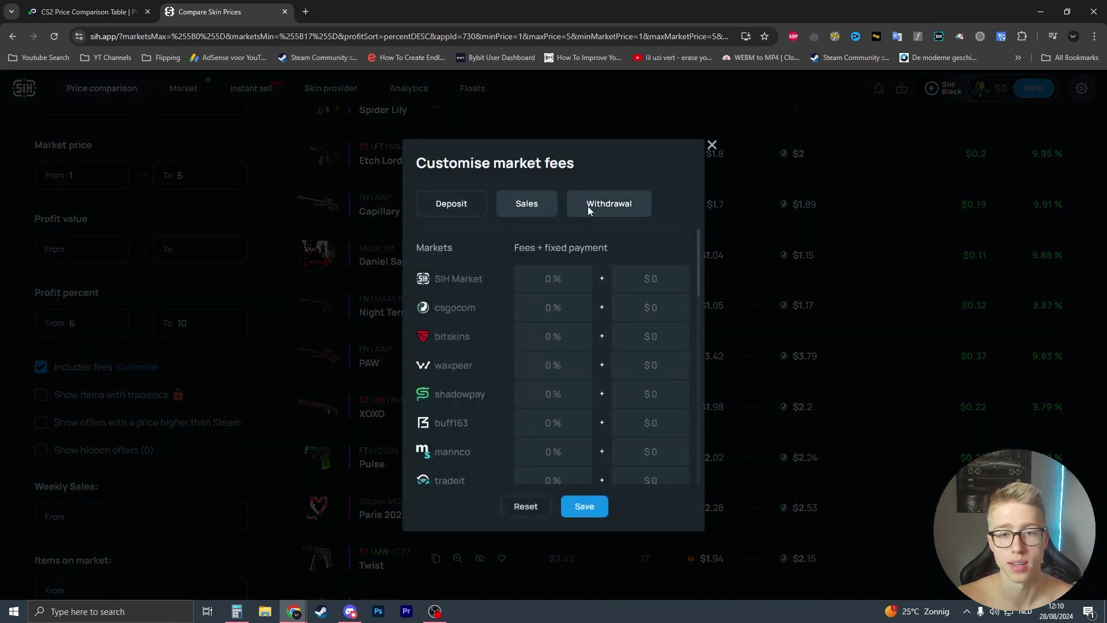
- Close the Customise market fees dialog
{"action": "left_click", "coordinate": [712, 145]}
{"action": "scroll", "coordinate": [733, 346], "scroll_direction": "up", "scroll_amount": 3}
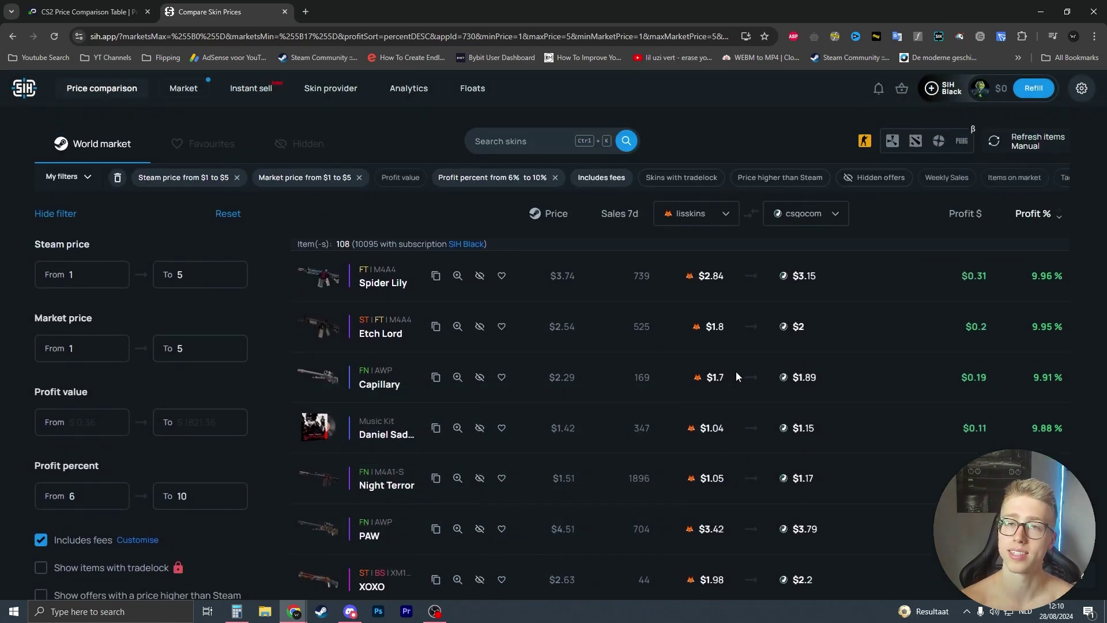
{"action": "scroll", "coordinate": [173, 306], "scroll_direction": "down", "scroll_amount": 5}
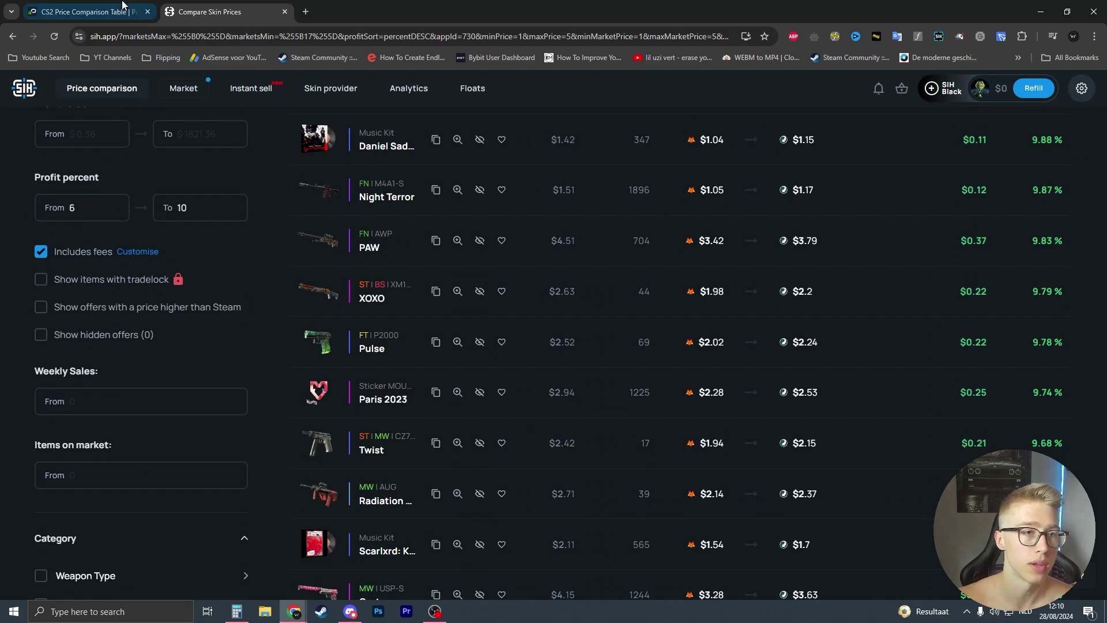
- Check Pricempire's Marketplace Fee left at 11, then return to SIH's fee-inclusive results
{"action": "left_click", "coordinate": [87, 12]}
{"action": "key", "text": "Escape"}
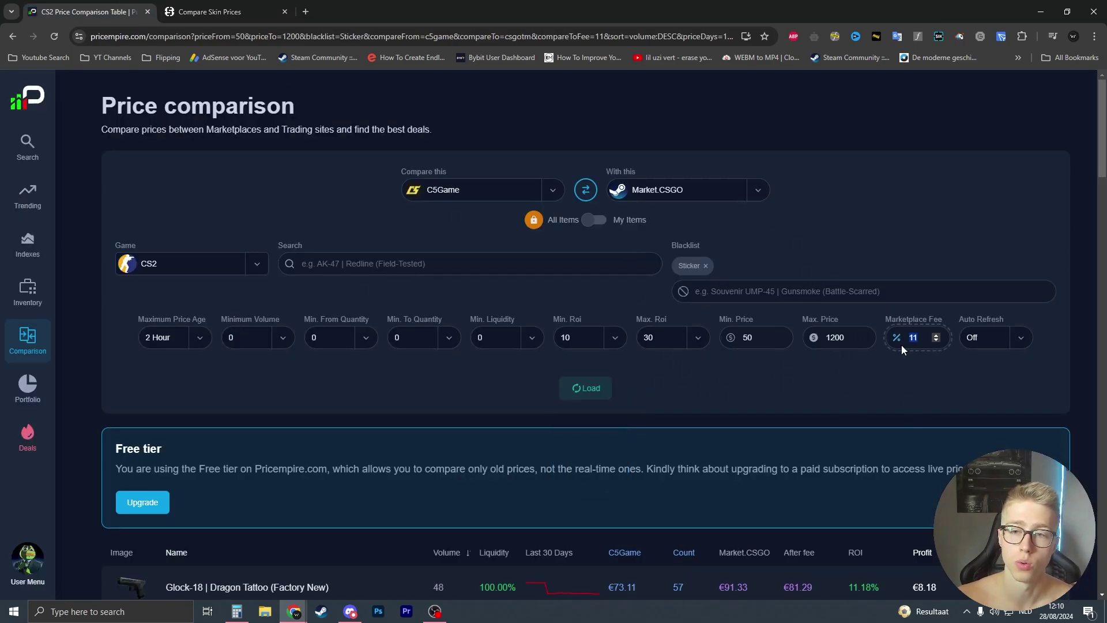
{"action": "left_click", "coordinate": [925, 355]}
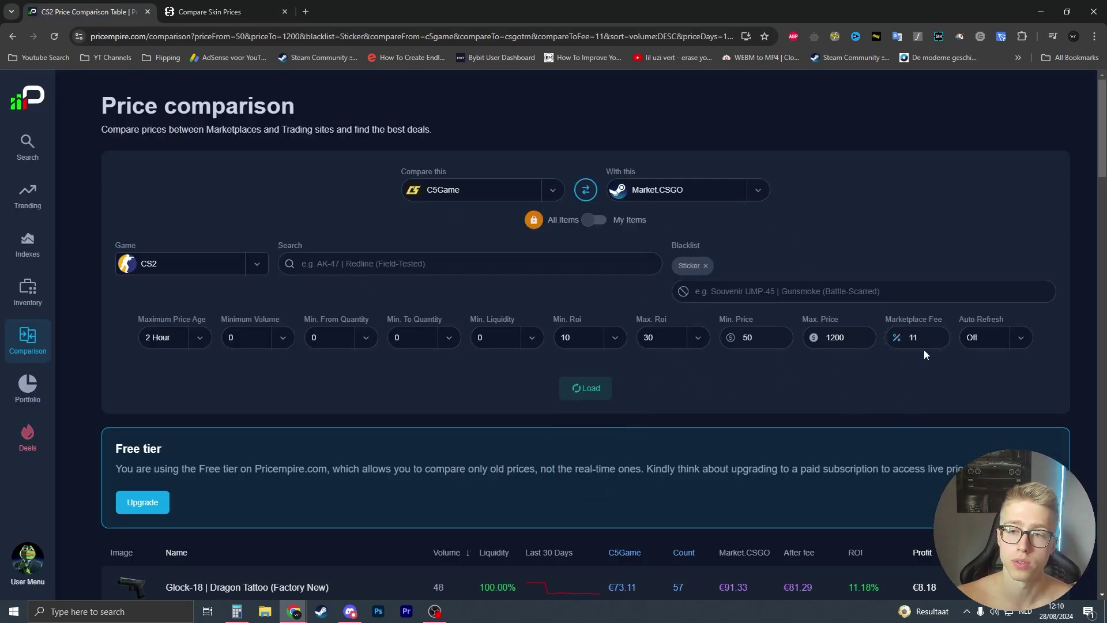
{"action": "left_click", "coordinate": [248, 12]}
{"action": "scroll", "coordinate": [95, 286], "scroll_direction": "down", "scroll_amount": 2}
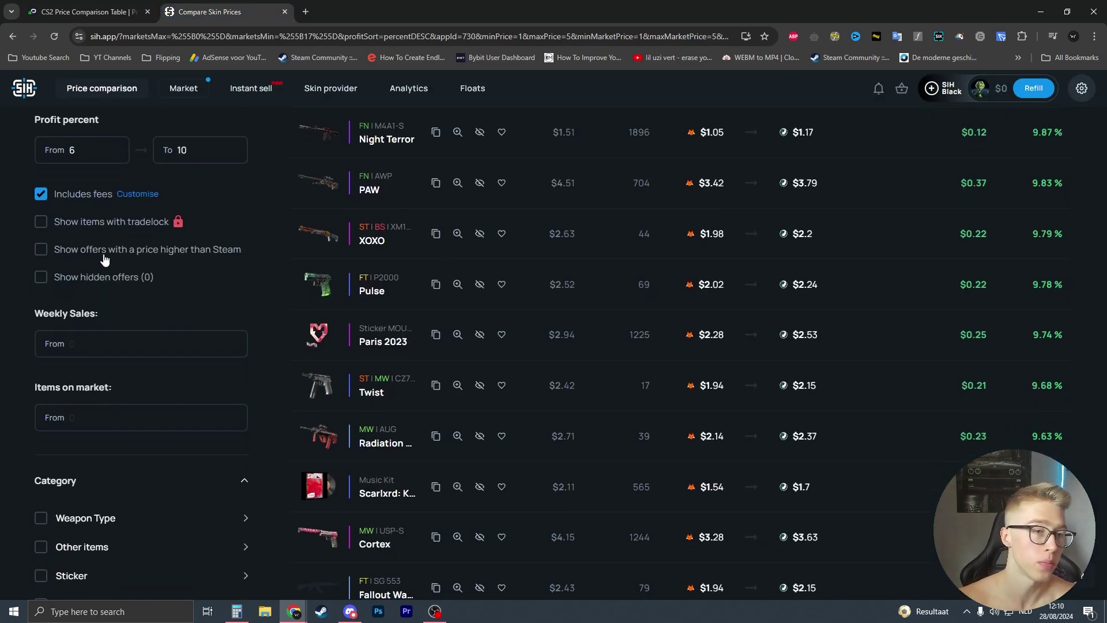
{"action": "scroll", "coordinate": [115, 266], "scroll_direction": "up", "scroll_amount": 2}
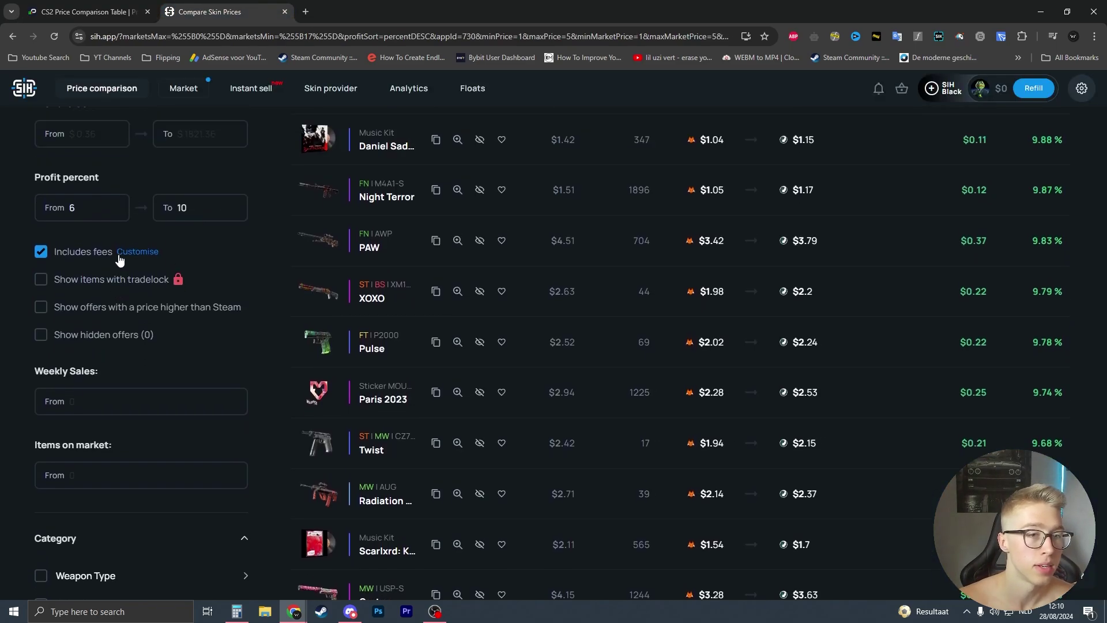
{"action": "left_click", "coordinate": [92, 285]}
{"action": "scroll", "coordinate": [549, 372], "scroll_direction": "up", "scroll_amount": 5}
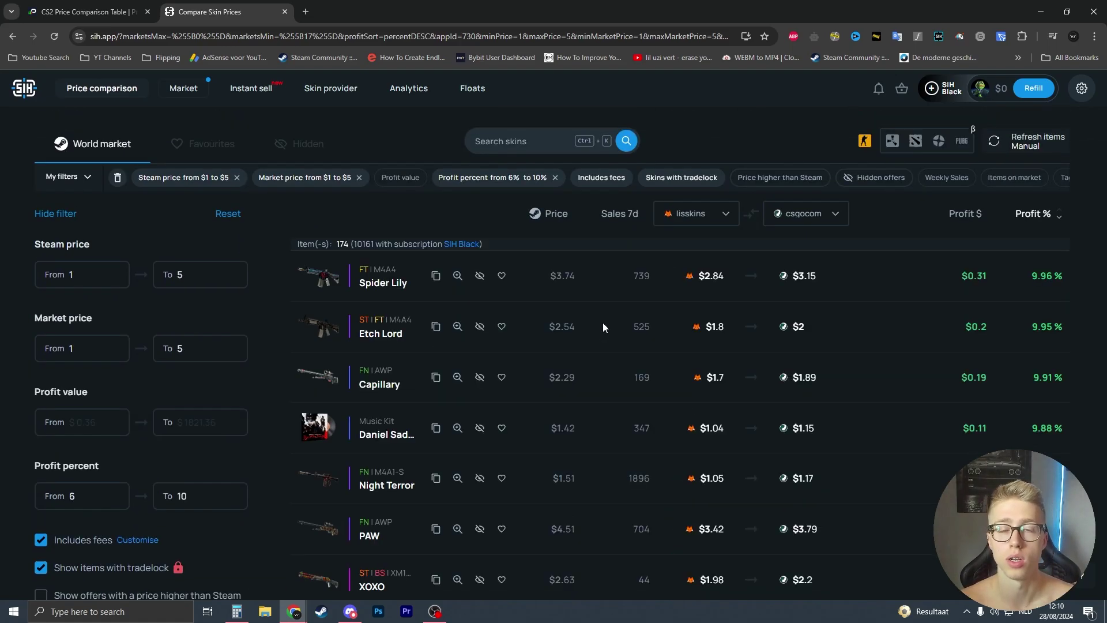
{"action": "scroll", "coordinate": [484, 230], "scroll_direction": "down", "scroll_amount": 5}
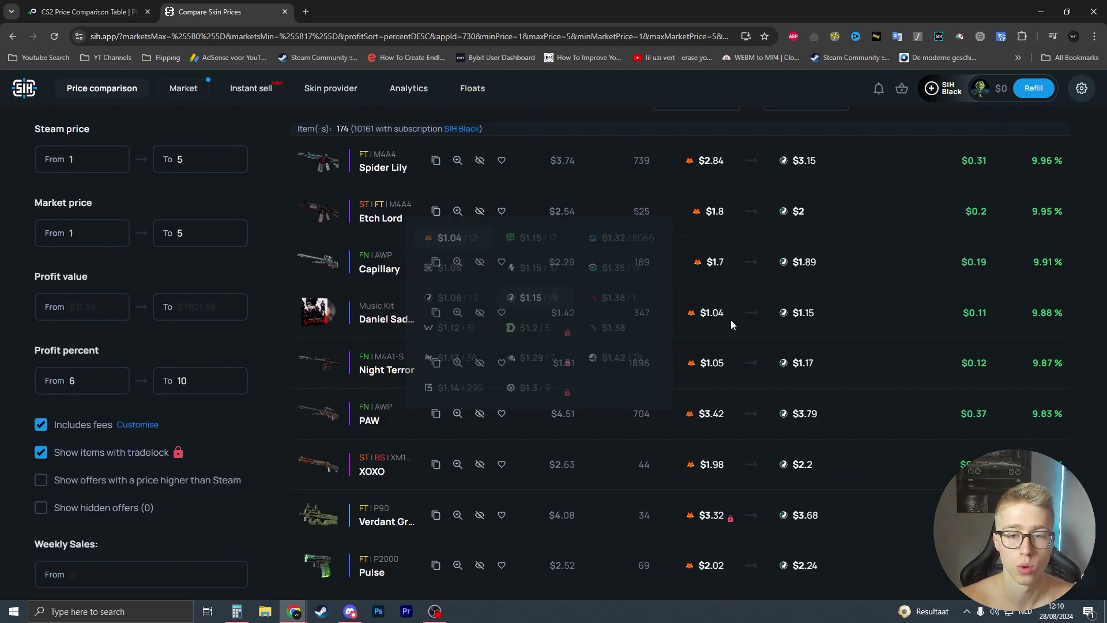
{"action": "mouse_move", "coordinate": [725, 345]}
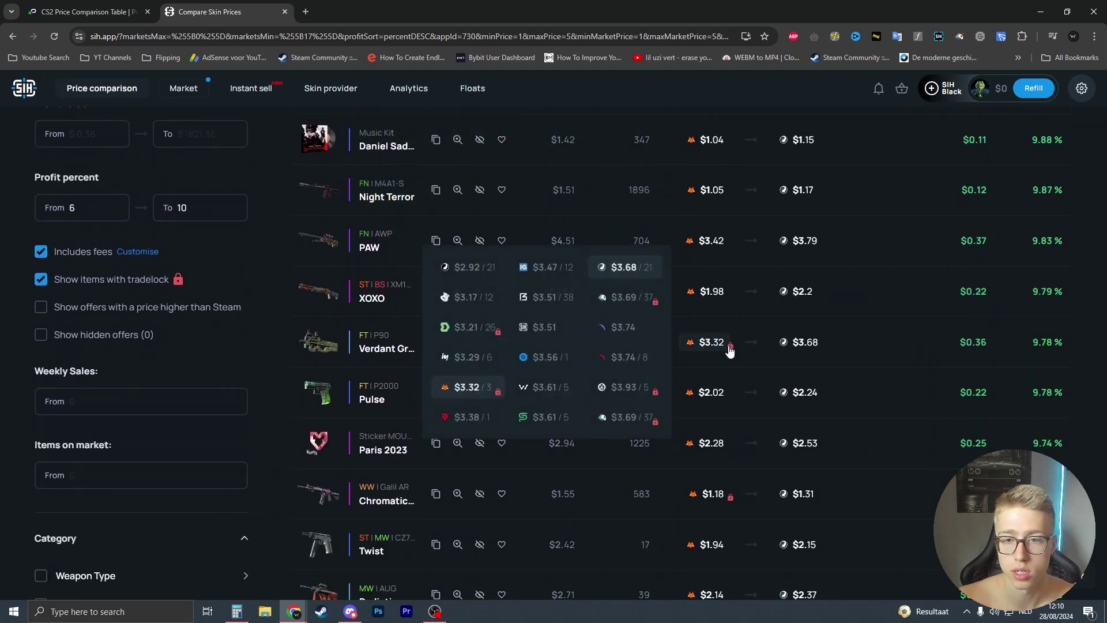
{"action": "scroll", "coordinate": [203, 391], "scroll_direction": "down", "scroll_amount": 3}
{"action": "scroll", "coordinate": [188, 343], "scroll_direction": "up", "scroll_amount": 3}
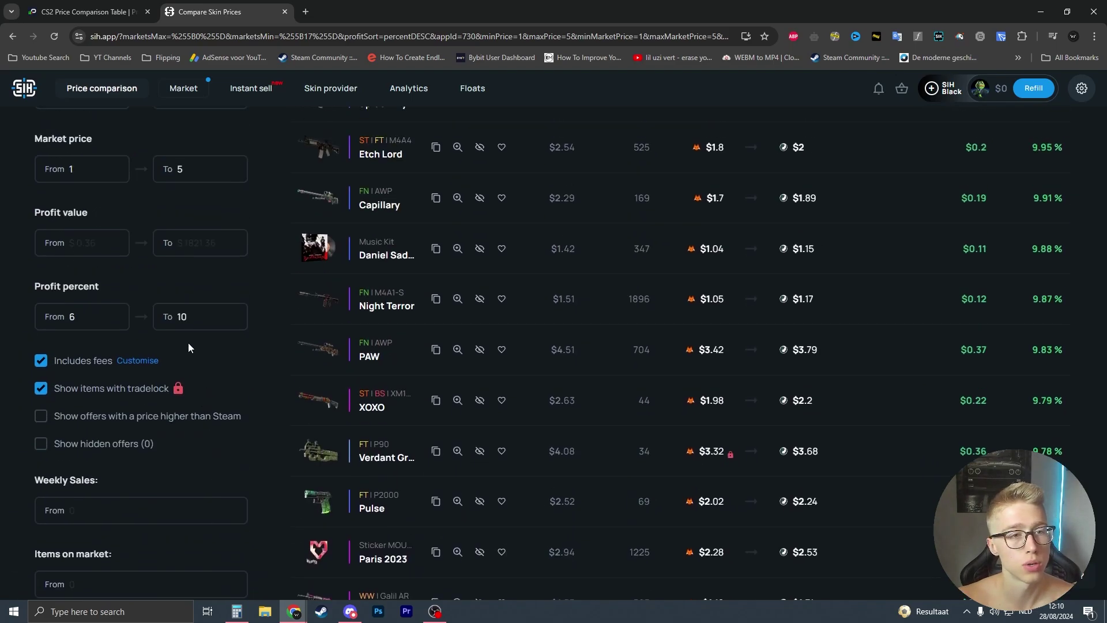
{"action": "left_click", "coordinate": [87, 12]}
{"action": "scroll", "coordinate": [468, 409], "scroll_direction": "down", "scroll_amount": 5}
{"action": "scroll", "coordinate": [330, 336], "scroll_direction": "down", "scroll_amount": 1}
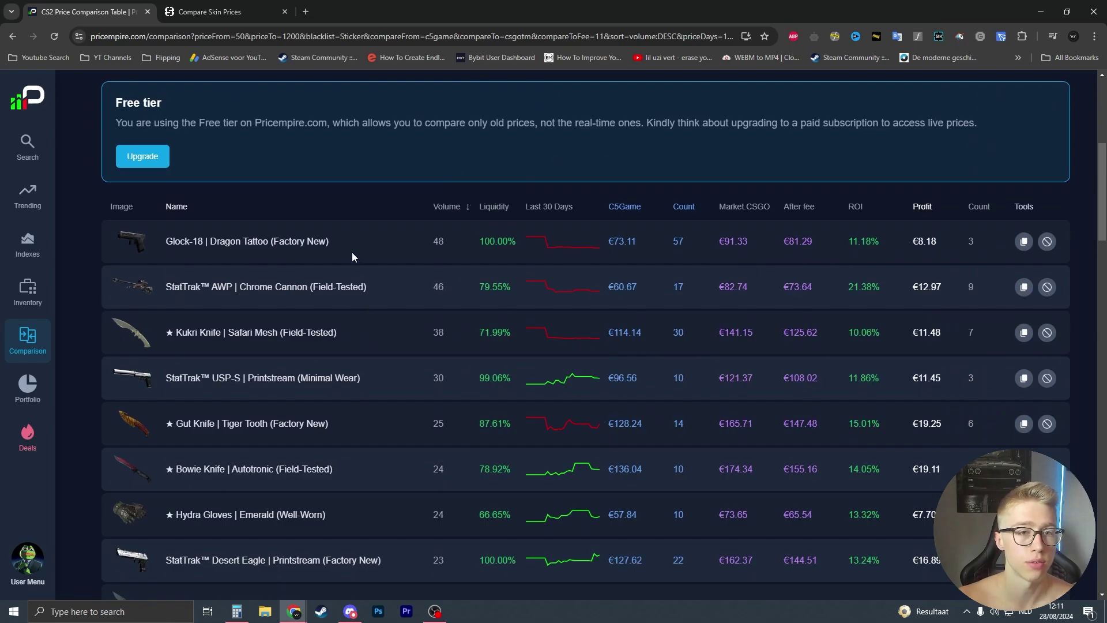
{"action": "left_click_drag", "start_coordinate": [353, 257], "coordinate": [176, 243]}
{"action": "left_click", "coordinate": [297, 193]}
{"action": "scroll", "coordinate": [291, 231], "scroll_direction": "up", "scroll_amount": 6}
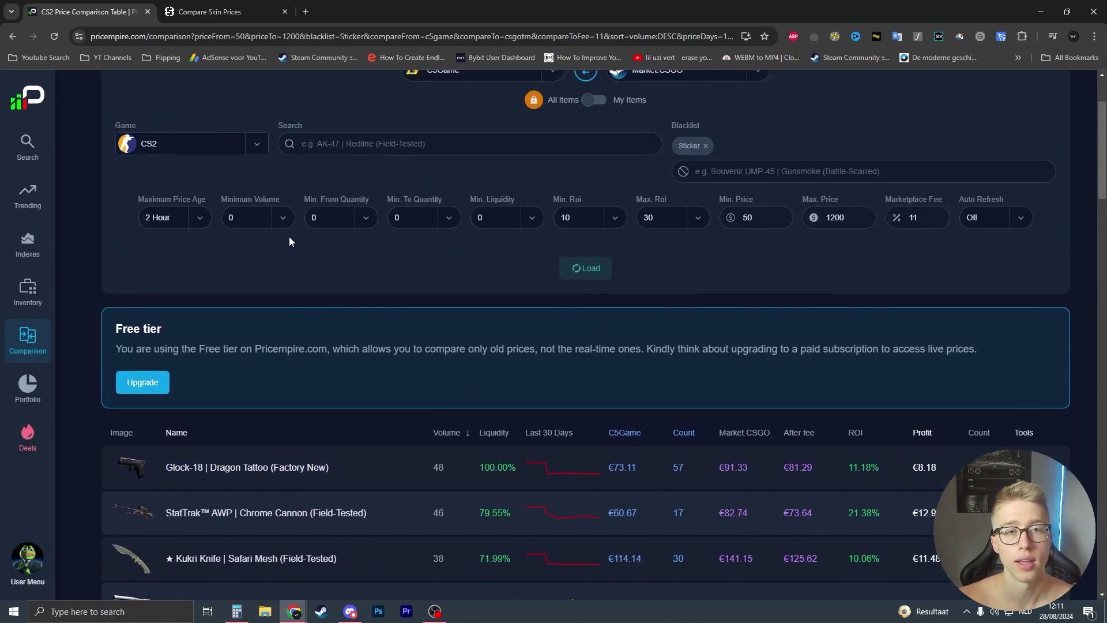
{"action": "key", "text": "ctrl+Tab"}
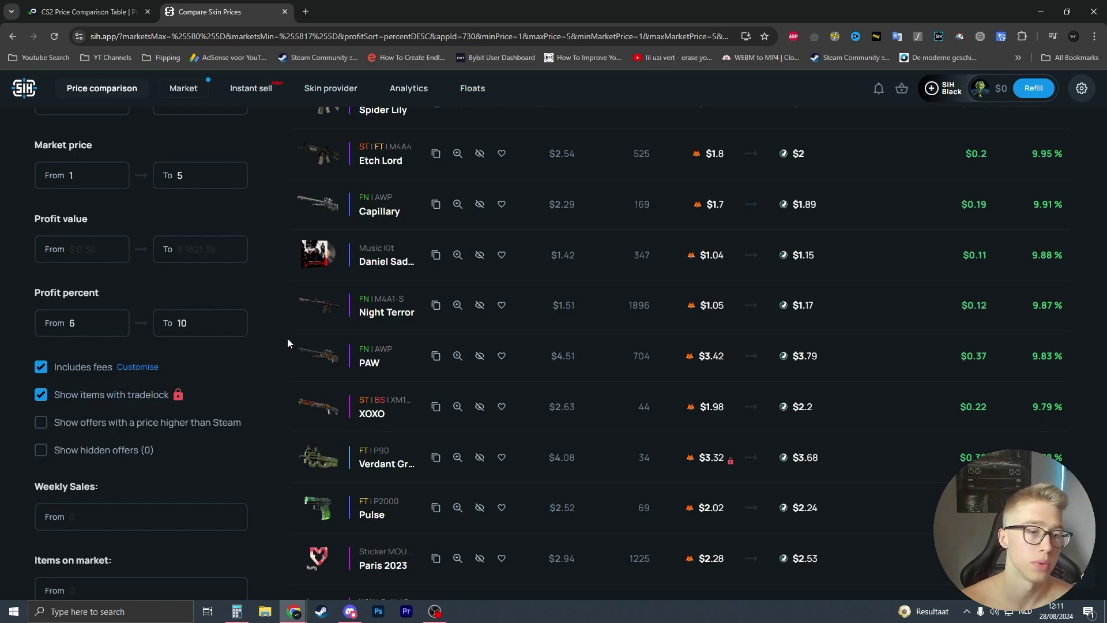
{"action": "scroll", "coordinate": [159, 381], "scroll_direction": "down", "scroll_amount": 1}
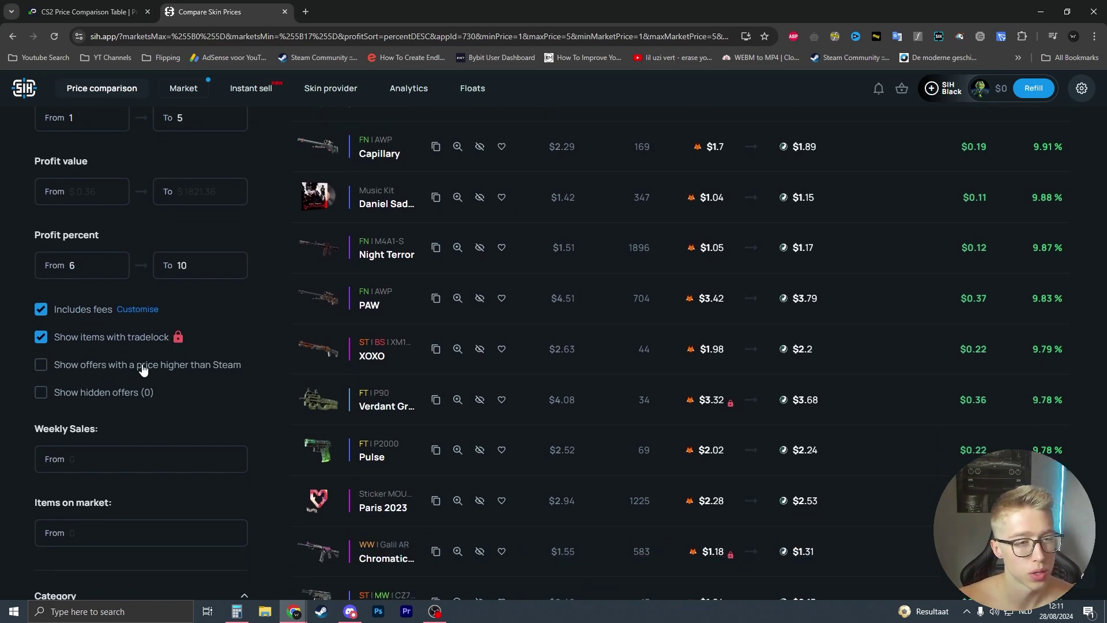
{"action": "scroll", "coordinate": [659, 445], "scroll_direction": "up", "scroll_amount": 4}
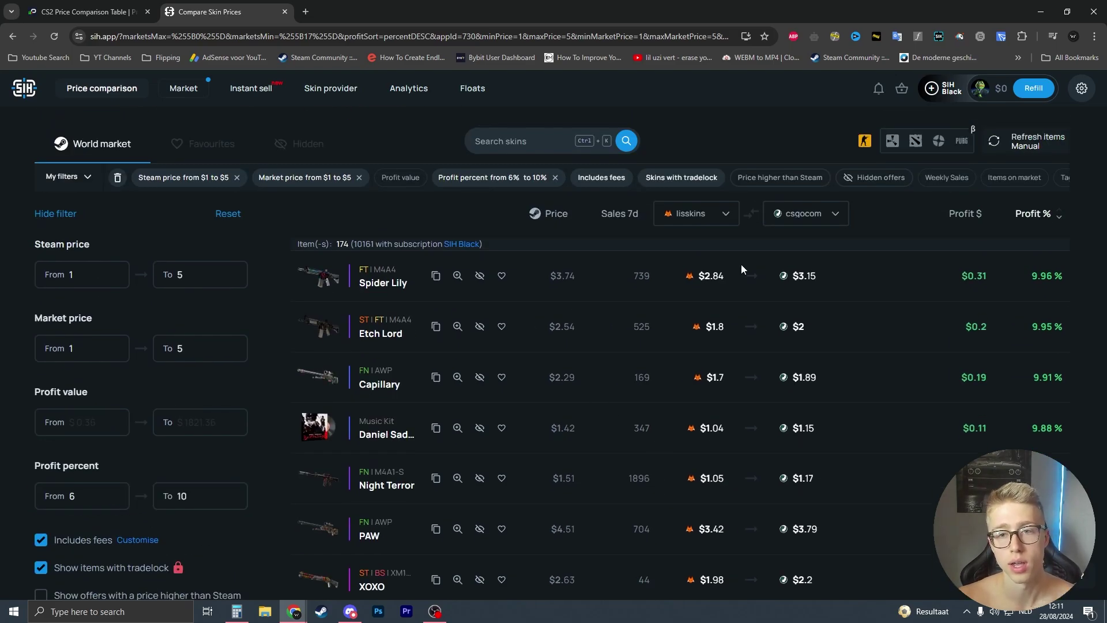
{"action": "mouse_move", "coordinate": [730, 280]}
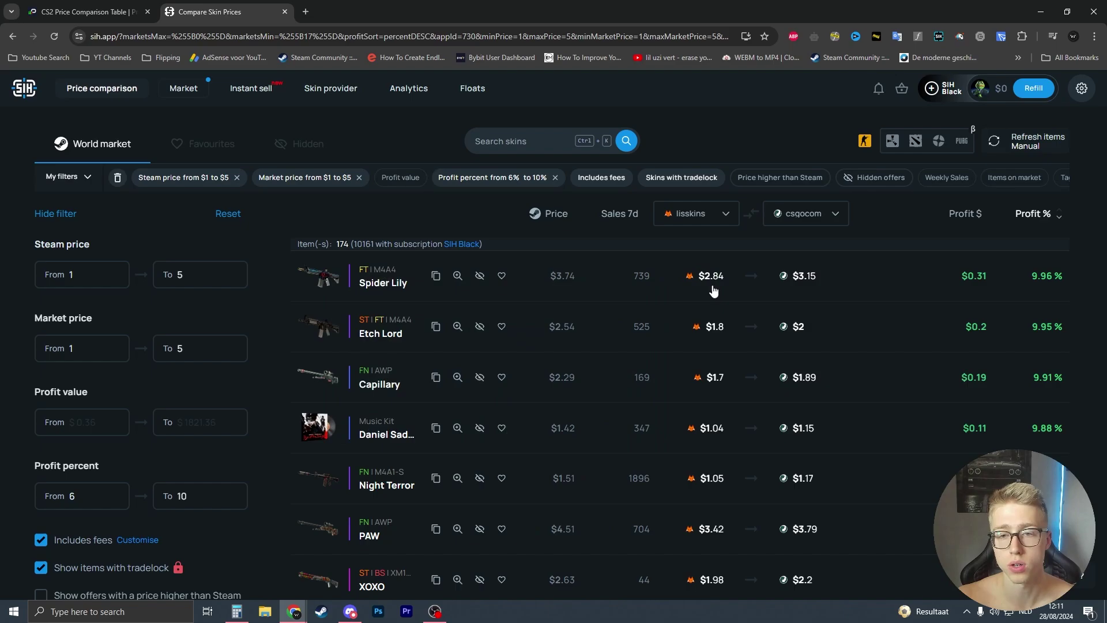
{"action": "scroll", "coordinate": [700, 314], "scroll_direction": "down", "scroll_amount": 2}
{"action": "scroll", "coordinate": [693, 319], "scroll_direction": "down", "scroll_amount": 3}
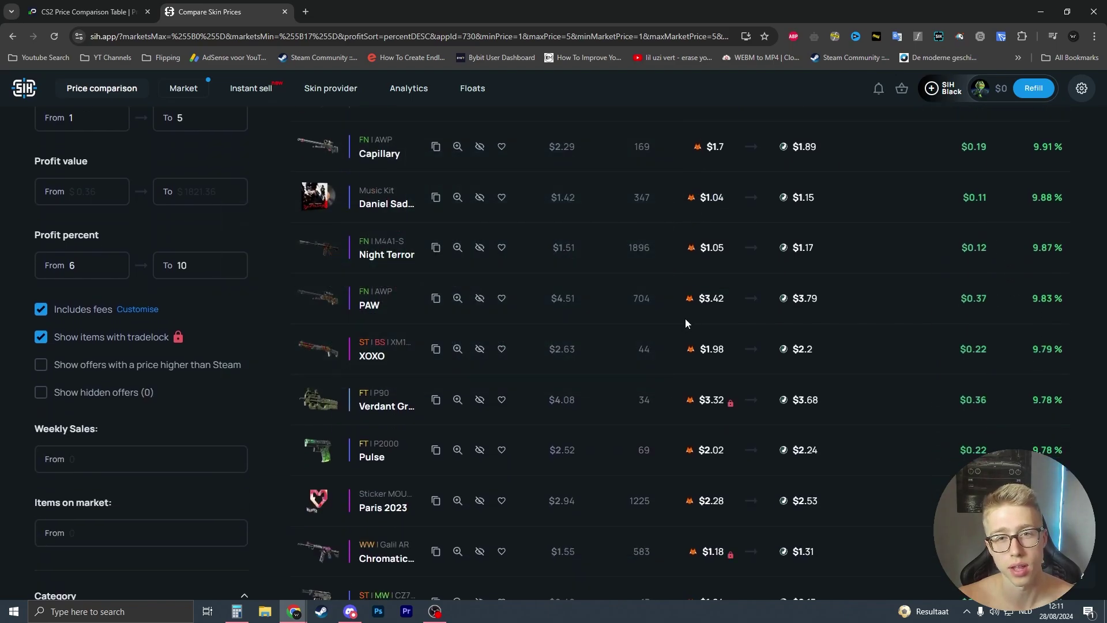
{"action": "scroll", "coordinate": [635, 323], "scroll_direction": "up", "scroll_amount": 4}
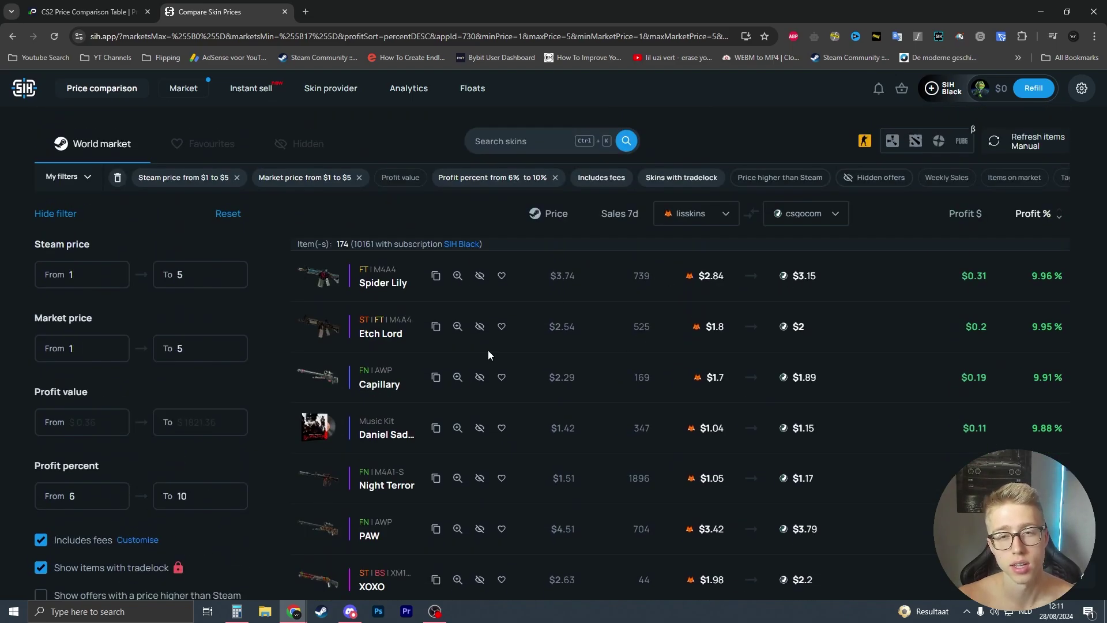
{"action": "scroll", "coordinate": [488, 351], "scroll_direction": "down", "scroll_amount": 6}
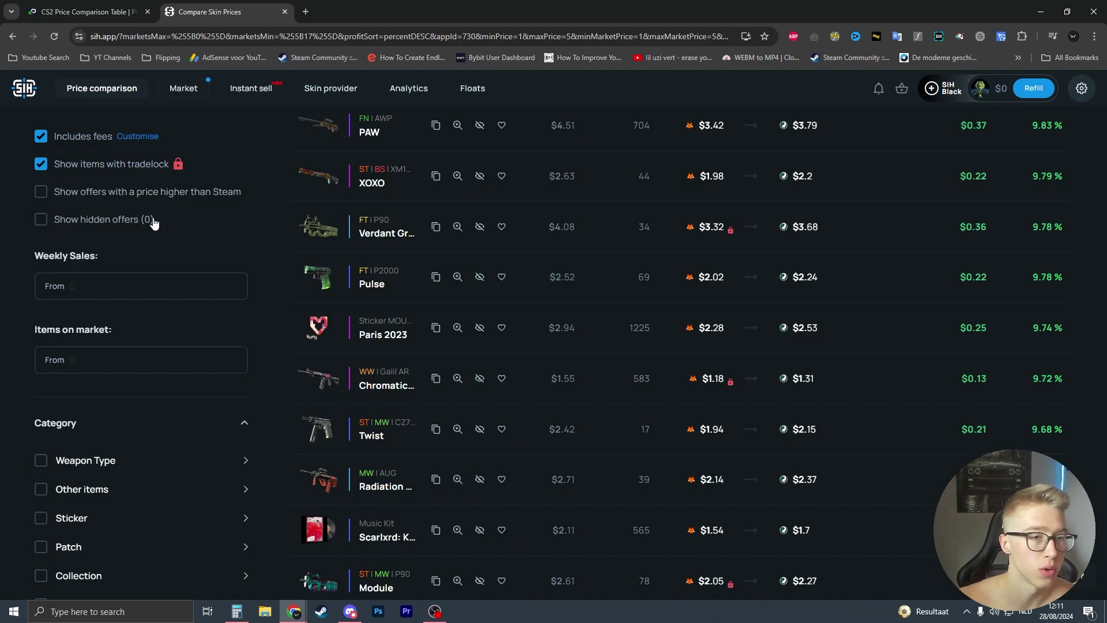
{"action": "scroll", "coordinate": [153, 287], "scroll_direction": "up", "scroll_amount": 1}
{"action": "left_click", "coordinate": [99, 338]}
{"action": "scroll", "coordinate": [110, 338], "scroll_direction": "down", "scroll_amount": 2}
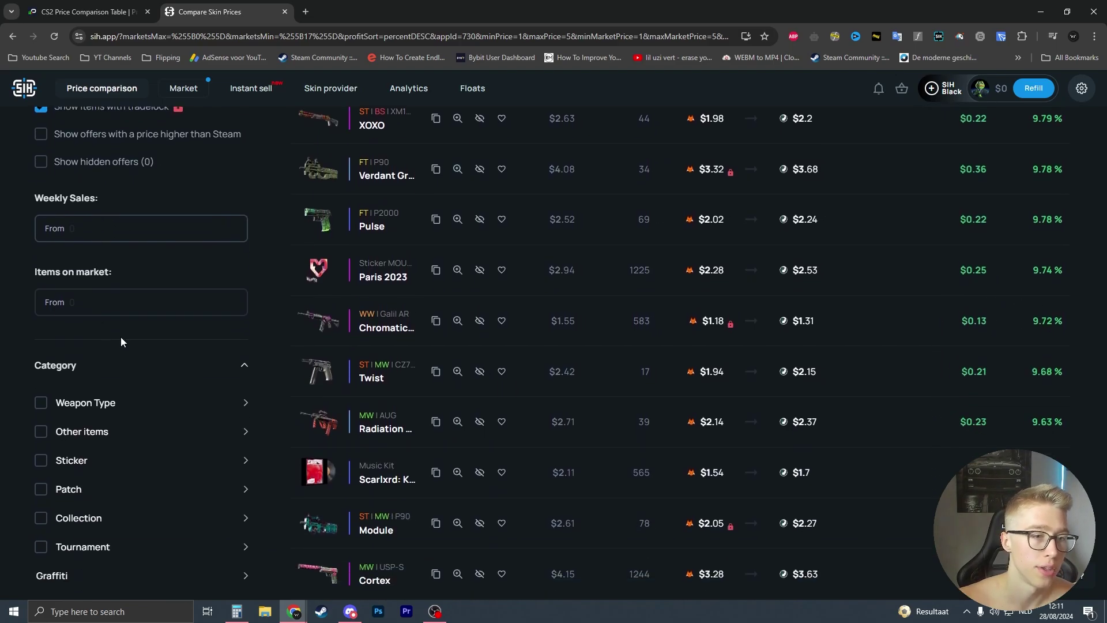
{"action": "scroll", "coordinate": [120, 340], "scroll_direction": "up", "scroll_amount": 2}
{"action": "scroll", "coordinate": [148, 369], "scroll_direction": "up", "scroll_amount": 5}
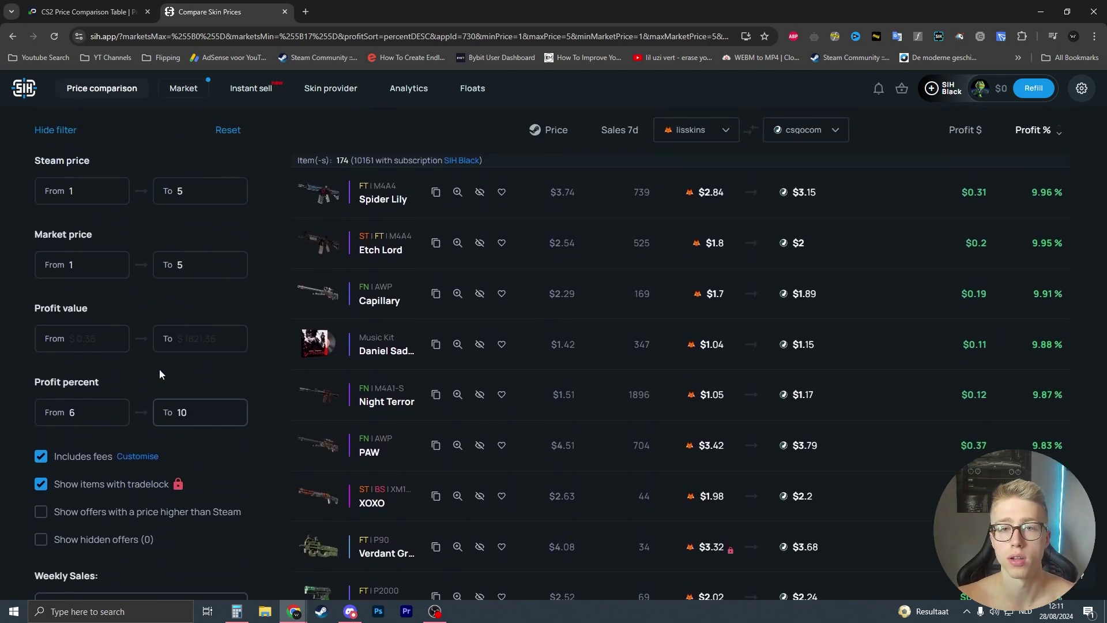
{"action": "scroll", "coordinate": [159, 369], "scroll_direction": "down", "scroll_amount": 6}
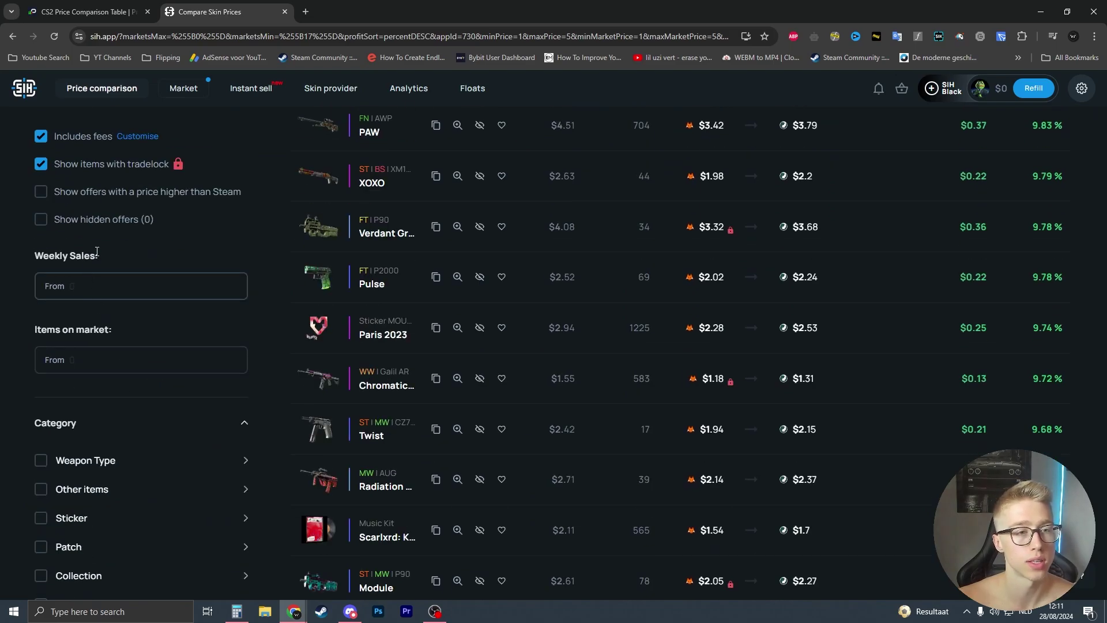
{"action": "left_click_drag", "start_coordinate": [97, 252], "coordinate": [19, 255]}
{"action": "left_click", "coordinate": [23, 258]}
{"action": "scroll", "coordinate": [69, 277], "scroll_direction": "up", "scroll_amount": 4}
{"action": "scroll", "coordinate": [115, 306], "scroll_direction": "down", "scroll_amount": 6}
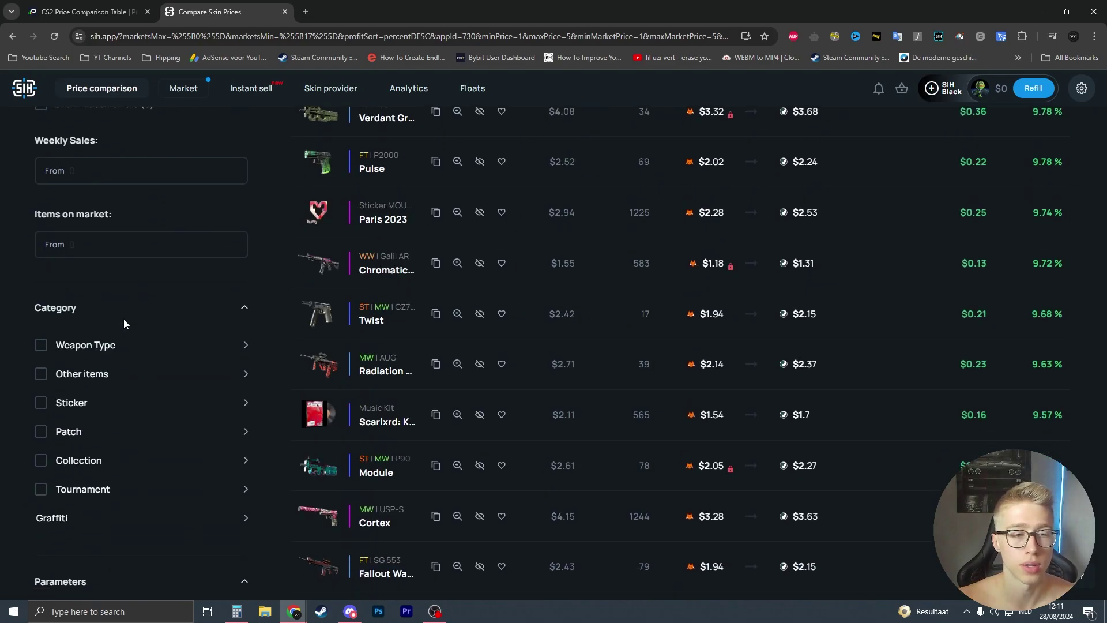
{"action": "left_click", "coordinate": [105, 242]}
{"action": "left_click_drag", "start_coordinate": [28, 212], "coordinate": [122, 216]}
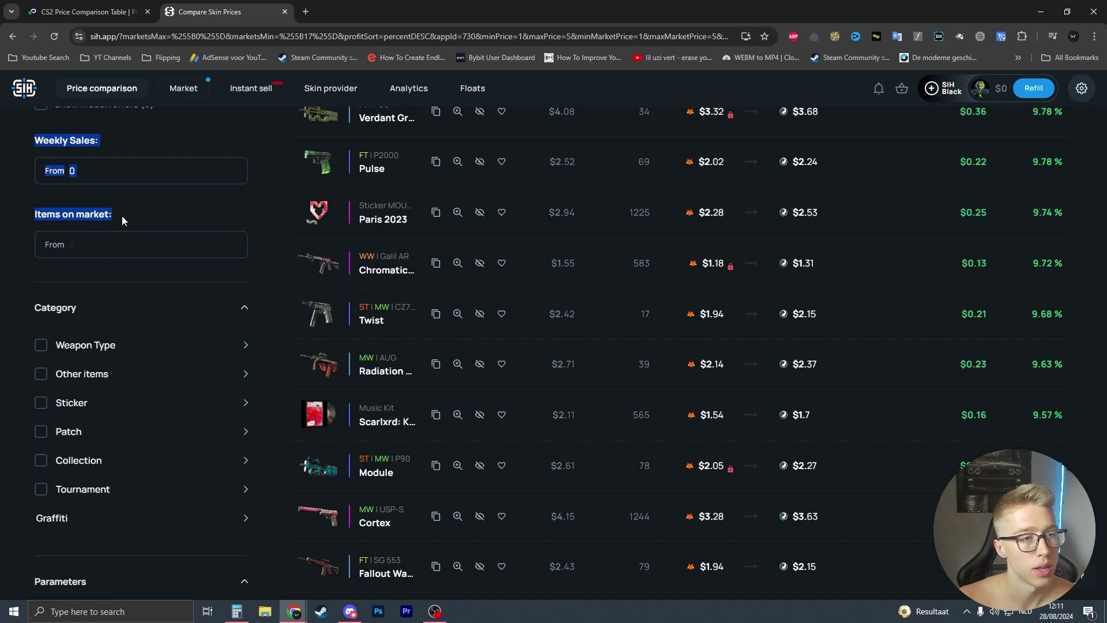
{"action": "left_click", "coordinate": [104, 244]}
{"action": "scroll", "coordinate": [232, 309], "scroll_direction": "up", "scroll_amount": 1}
{"action": "scroll", "coordinate": [232, 313], "scroll_direction": "up", "scroll_amount": 2}
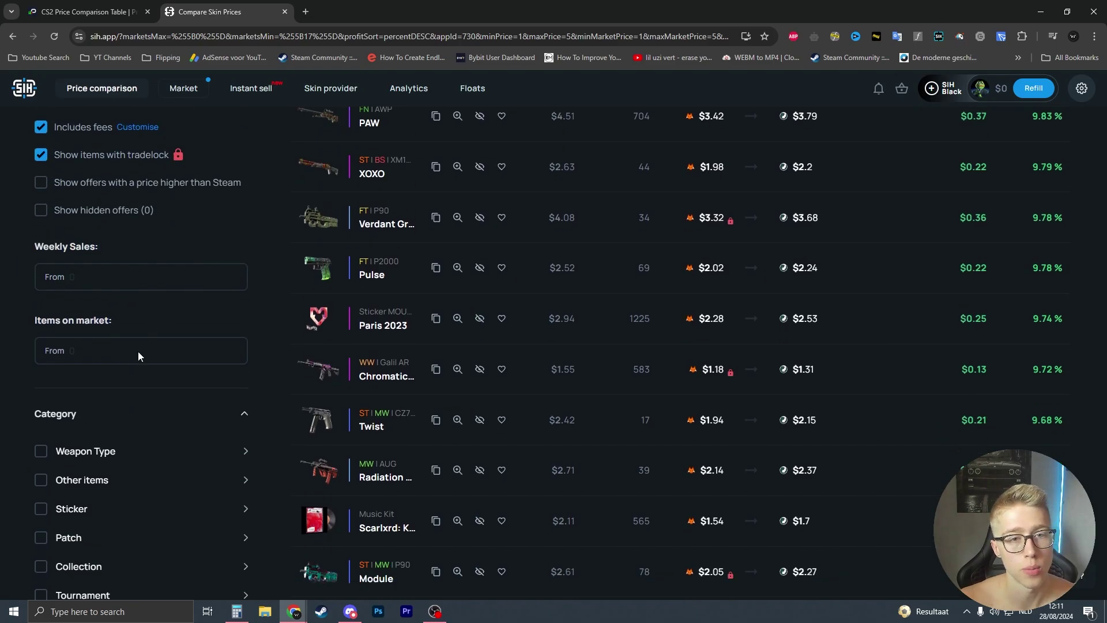
{"action": "scroll", "coordinate": [74, 354], "scroll_direction": "down", "scroll_amount": 3}
{"action": "scroll", "coordinate": [16, 334], "scroll_direction": "down", "scroll_amount": 6}
{"action": "scroll", "coordinate": [17, 331], "scroll_direction": "up", "scroll_amount": 6}
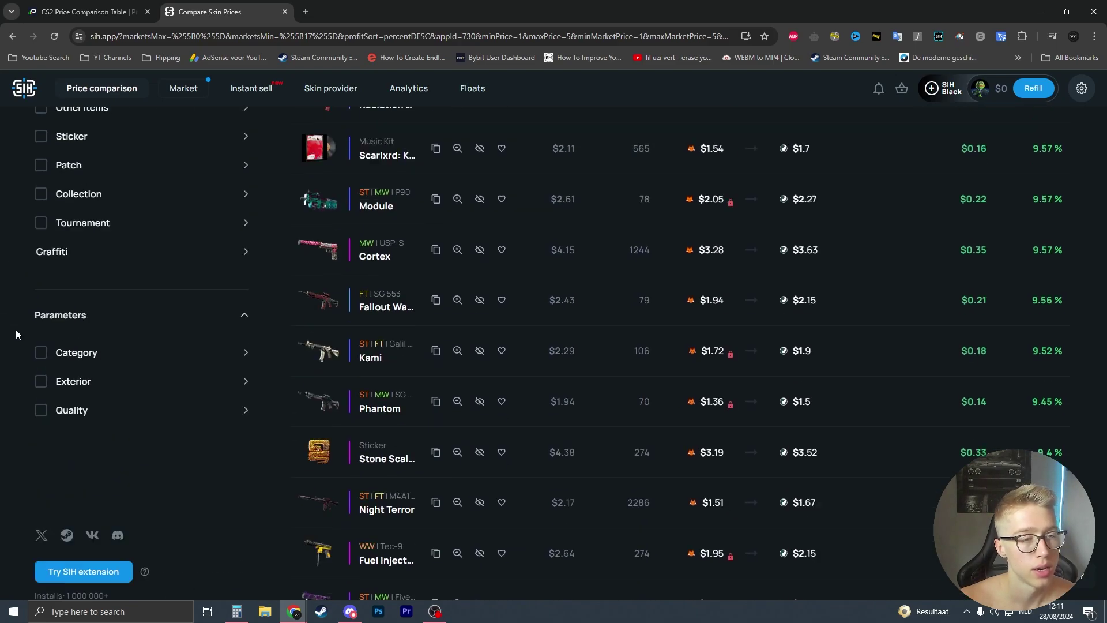
{"action": "mouse_move", "coordinate": [63, 314]}
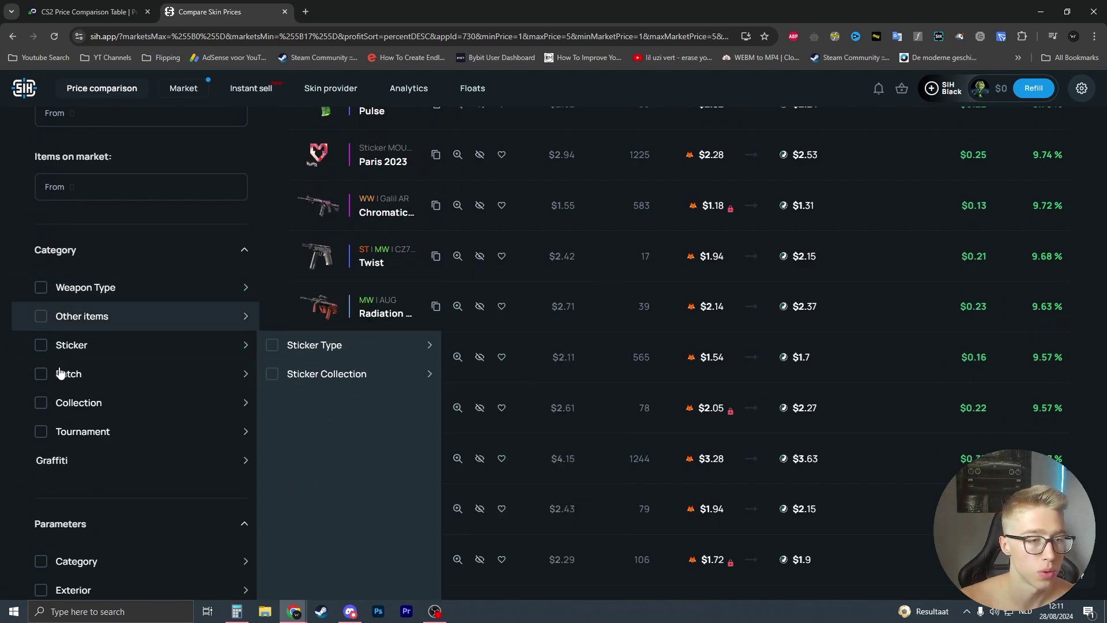
{"action": "mouse_move", "coordinate": [36, 355]}
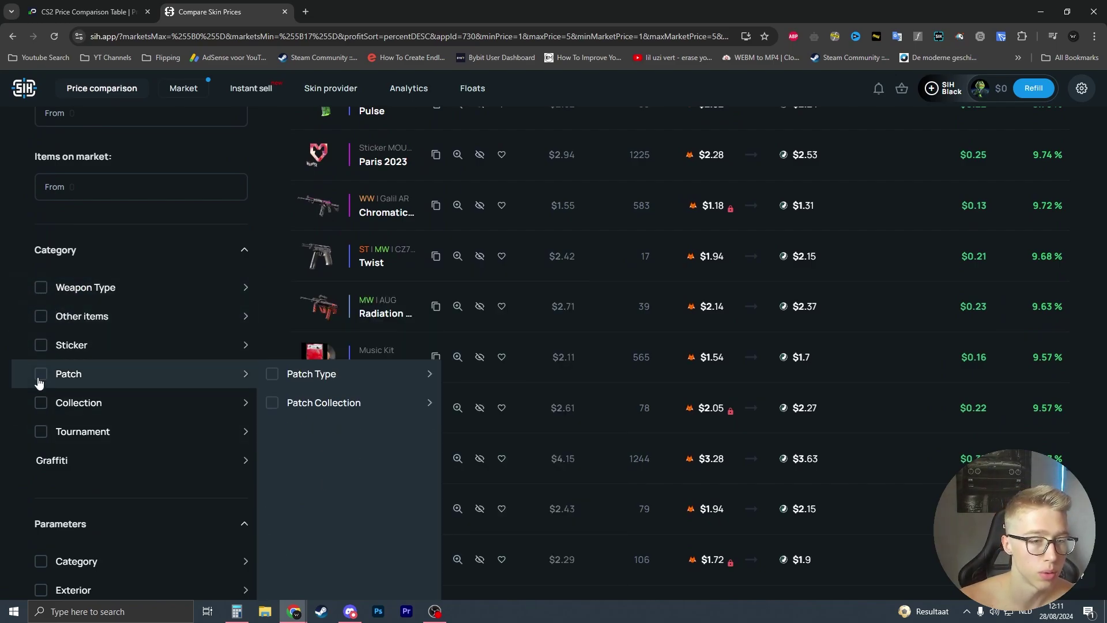
{"action": "scroll", "coordinate": [31, 444], "scroll_direction": "down", "scroll_amount": 3}
{"action": "mouse_move", "coordinate": [81, 395]}
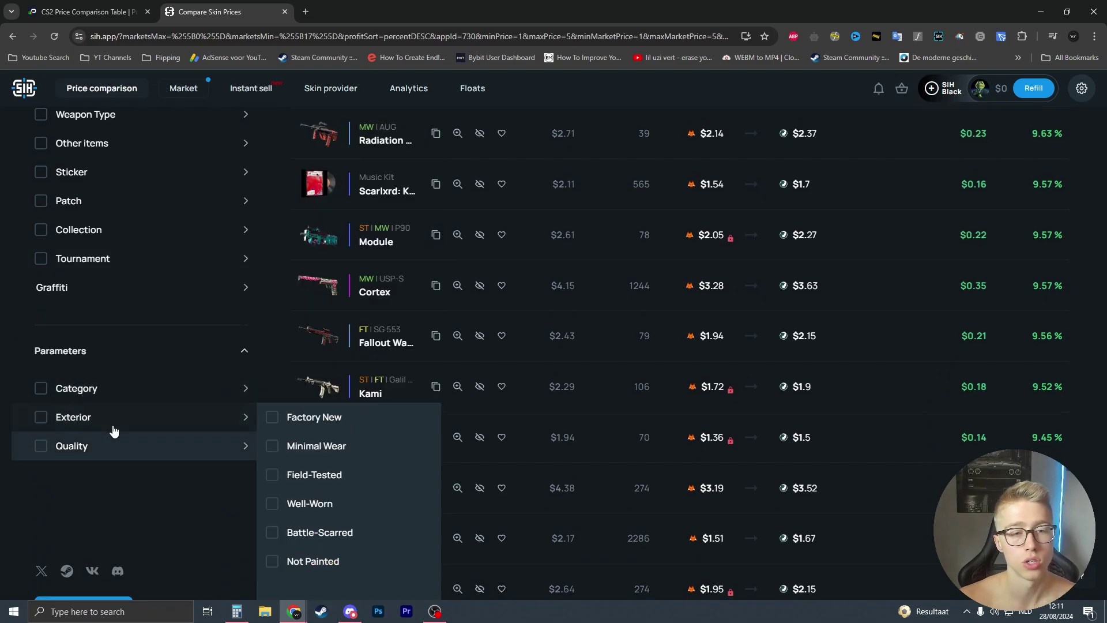
{"action": "scroll", "coordinate": [121, 435], "scroll_direction": "up", "scroll_amount": 12}
- Sort by Sales 7d descending and view Revolver Case's market prices ($1.33–$2.25)
{"action": "left_click", "coordinate": [620, 213]}
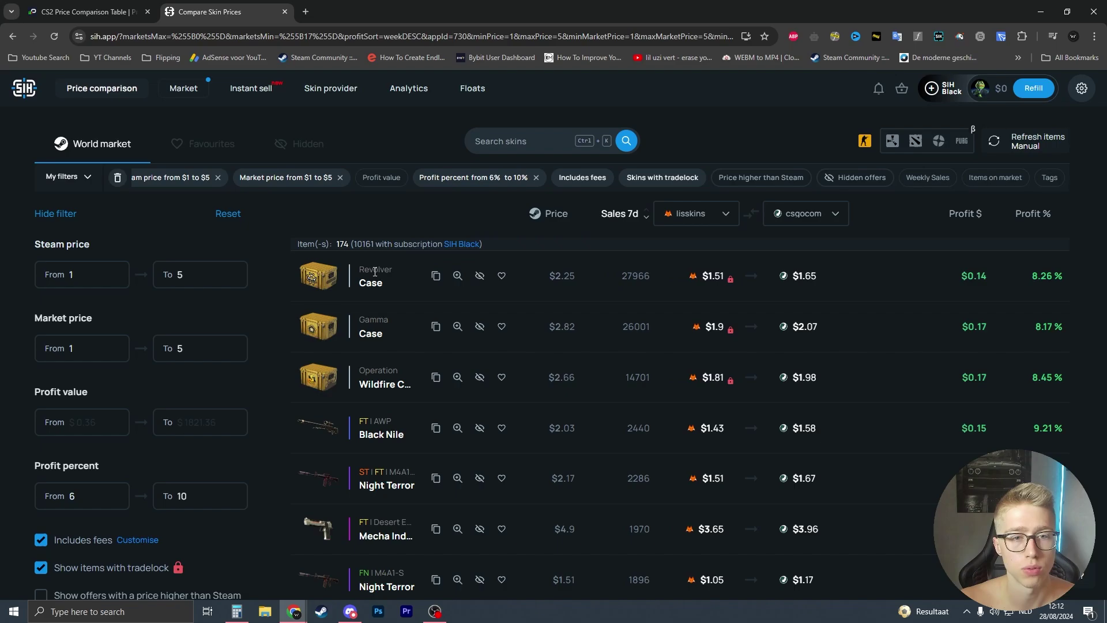
{"action": "mouse_move", "coordinate": [705, 279]}
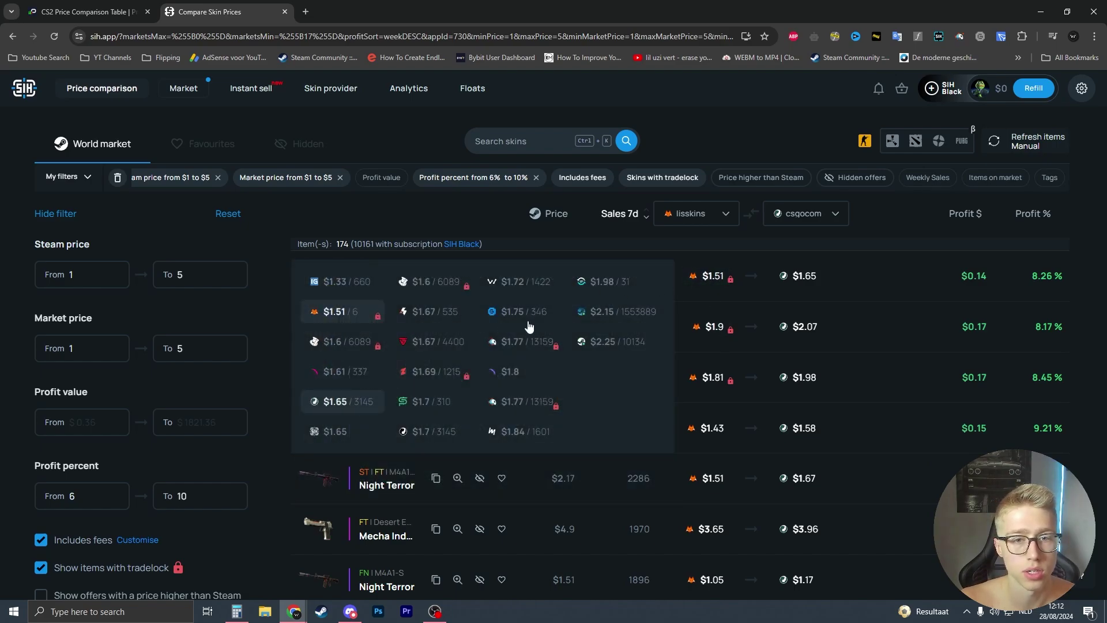
{"action": "left_click", "coordinate": [331, 283]}
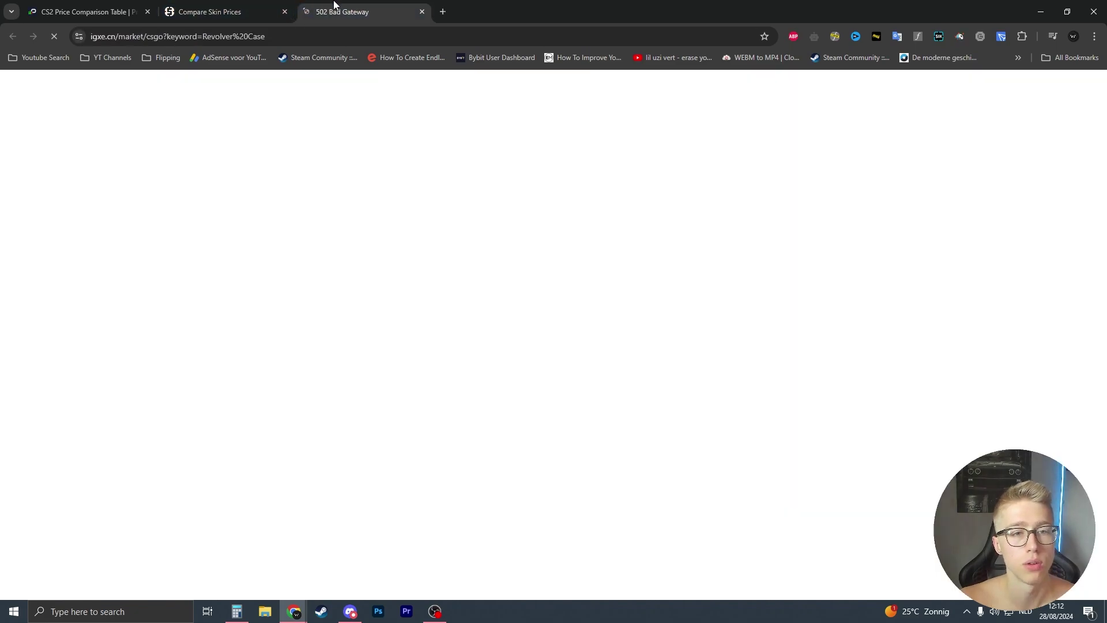
{"action": "left_click", "coordinate": [422, 12]}
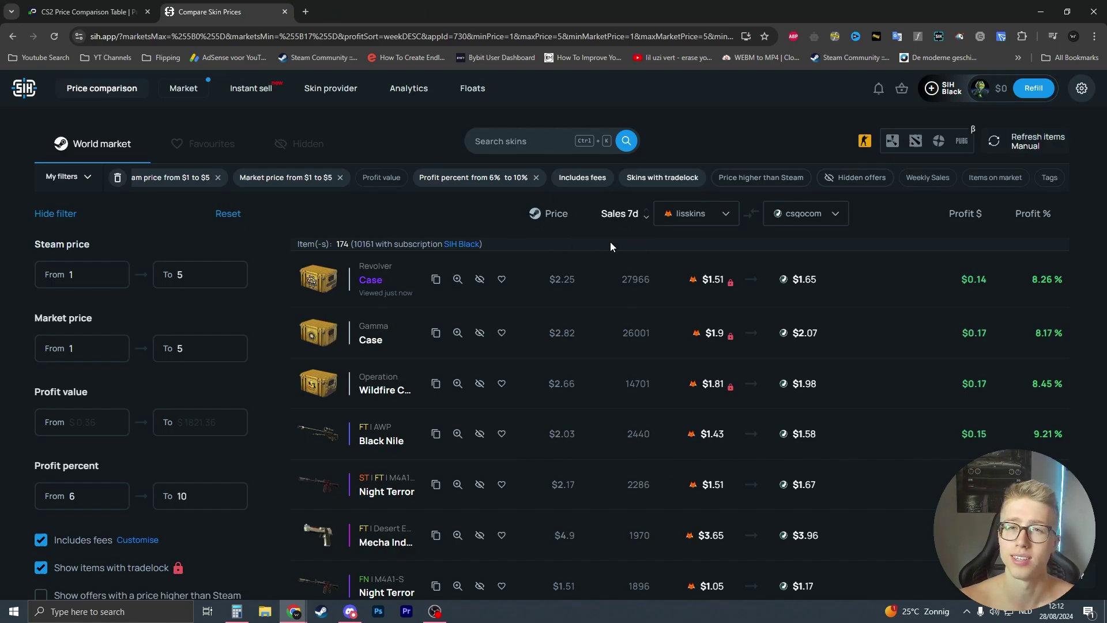
{"action": "scroll", "coordinate": [610, 242], "scroll_direction": "down", "scroll_amount": 2}
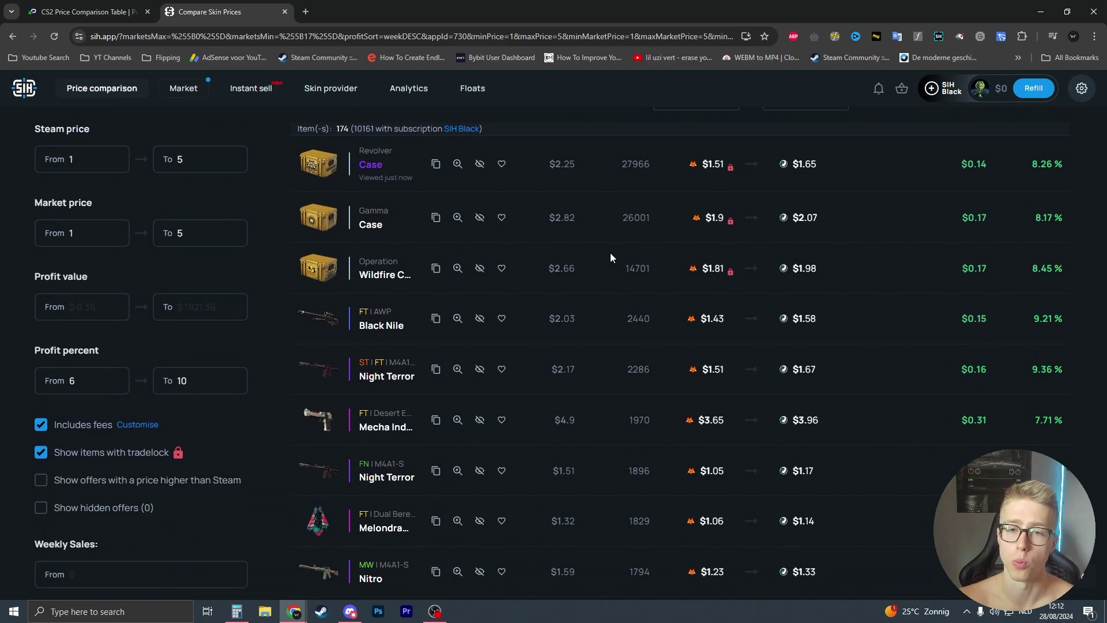
{"action": "scroll", "coordinate": [613, 254], "scroll_direction": "down", "scroll_amount": 7}
{"action": "scroll", "coordinate": [632, 274], "scroll_direction": "up", "scroll_amount": 10}
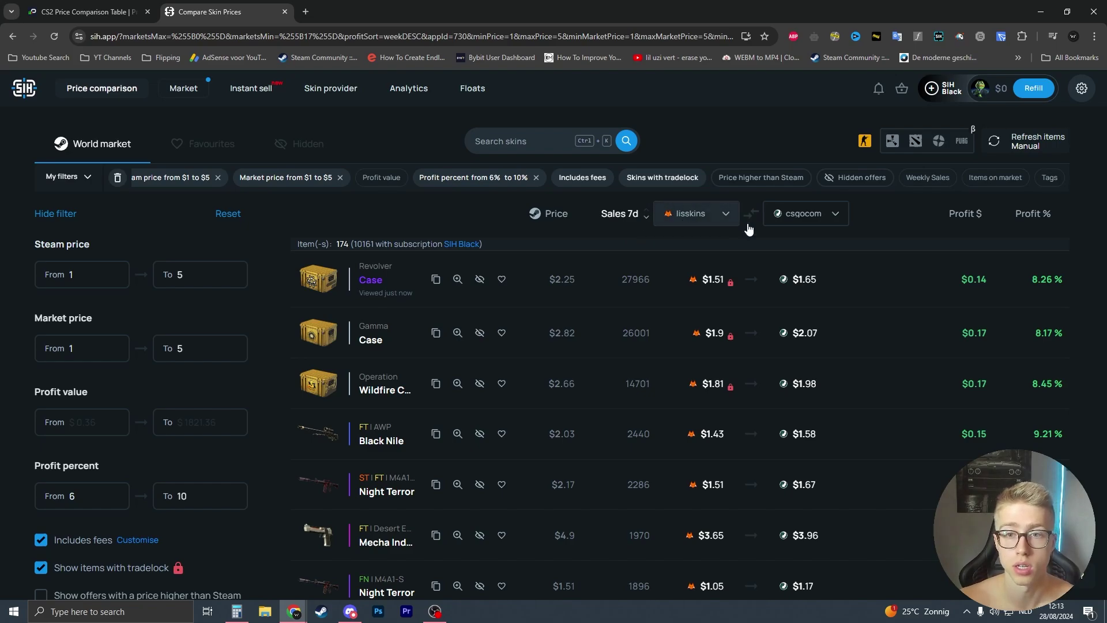
- Set the buy-side markets to only csgocom and lisskins
{"action": "left_click", "coordinate": [701, 214]}
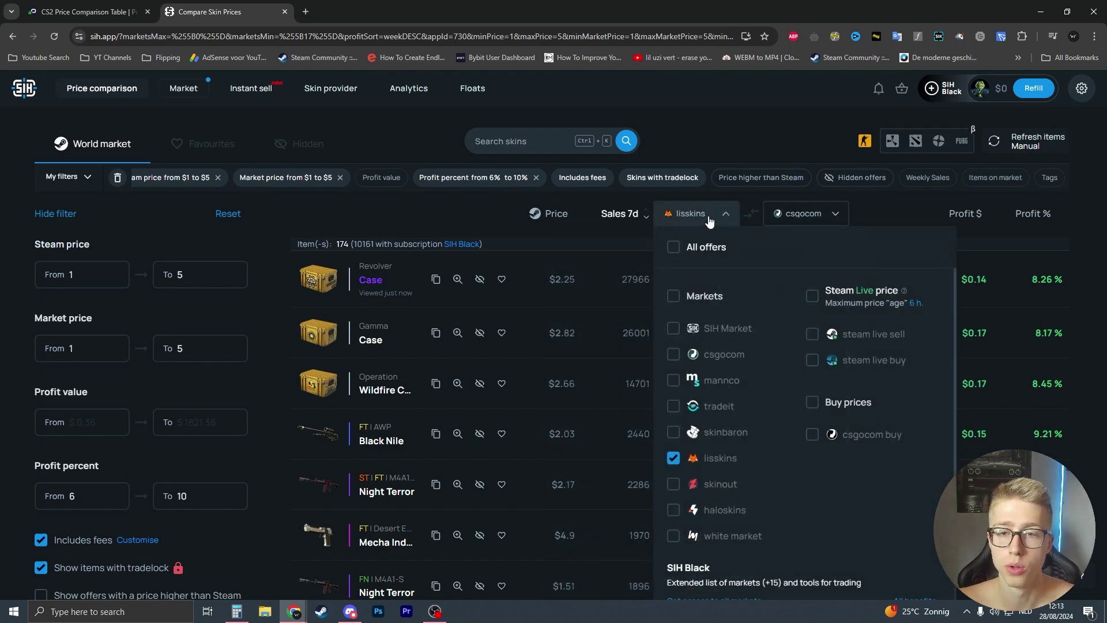
{"action": "scroll", "coordinate": [724, 268], "scroll_direction": "down", "scroll_amount": 1}
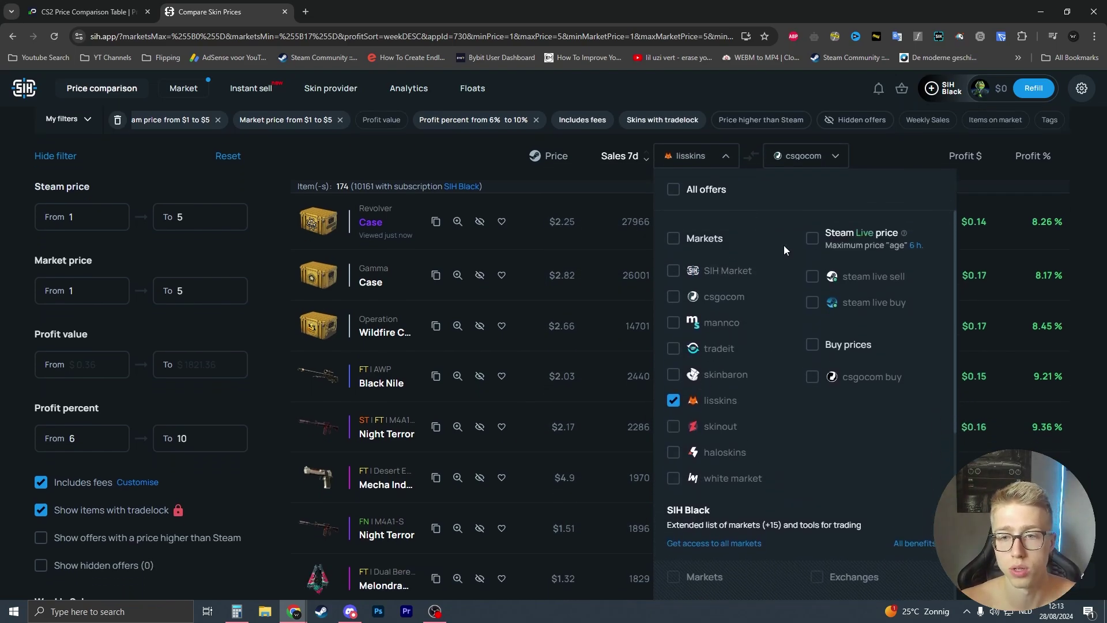
{"action": "left_click", "coordinate": [721, 409]}
{"action": "scroll", "coordinate": [752, 348], "scroll_direction": "down", "scroll_amount": 5}
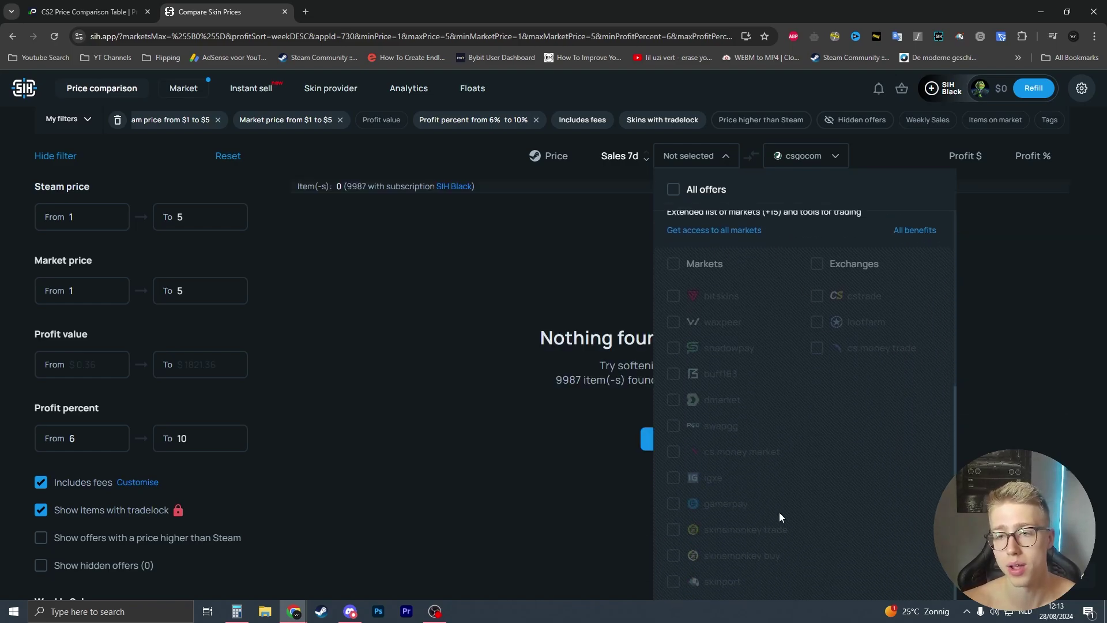
{"action": "scroll", "coordinate": [780, 512], "scroll_direction": "up", "scroll_amount": 6}
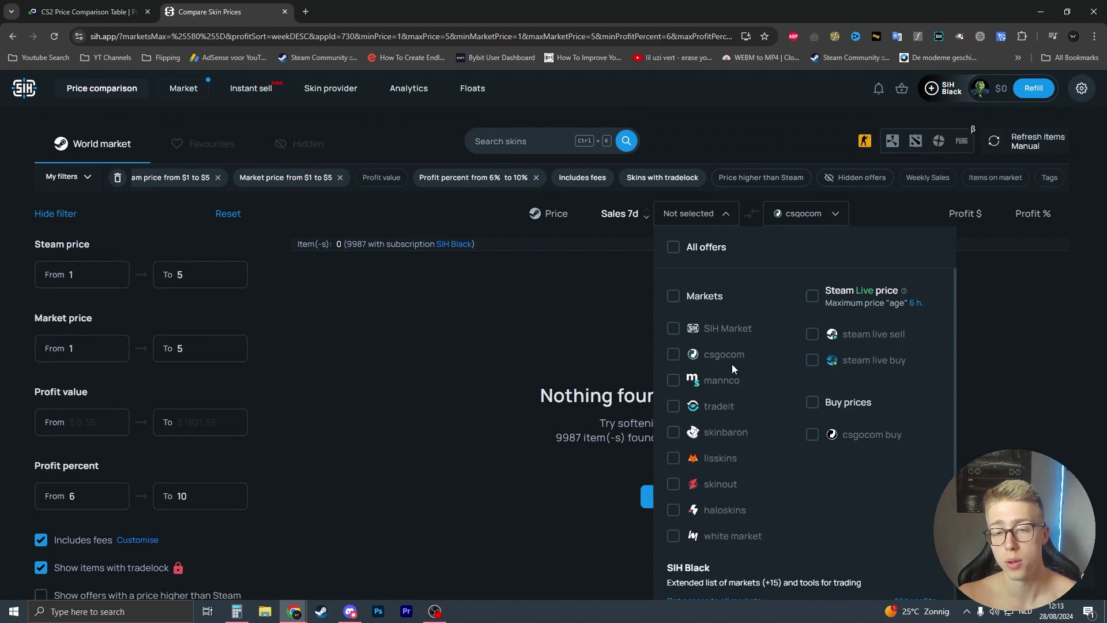
{"action": "left_click", "coordinate": [674, 298]}
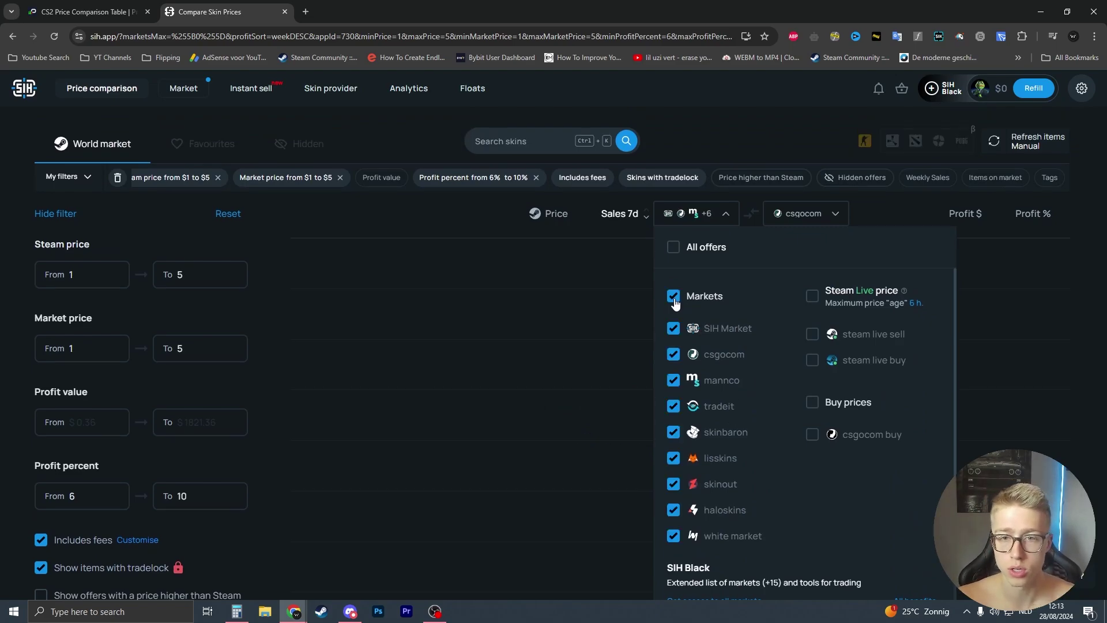
{"action": "left_click", "coordinate": [673, 297]}
{"action": "left_click", "coordinate": [674, 354]}
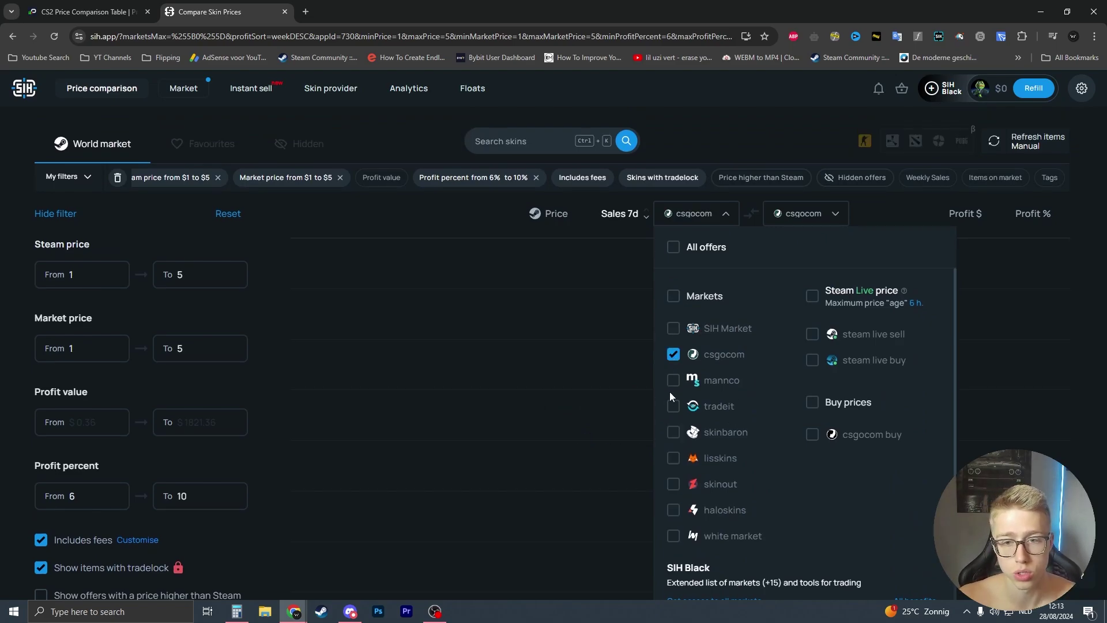
{"action": "left_click", "coordinate": [673, 460]}
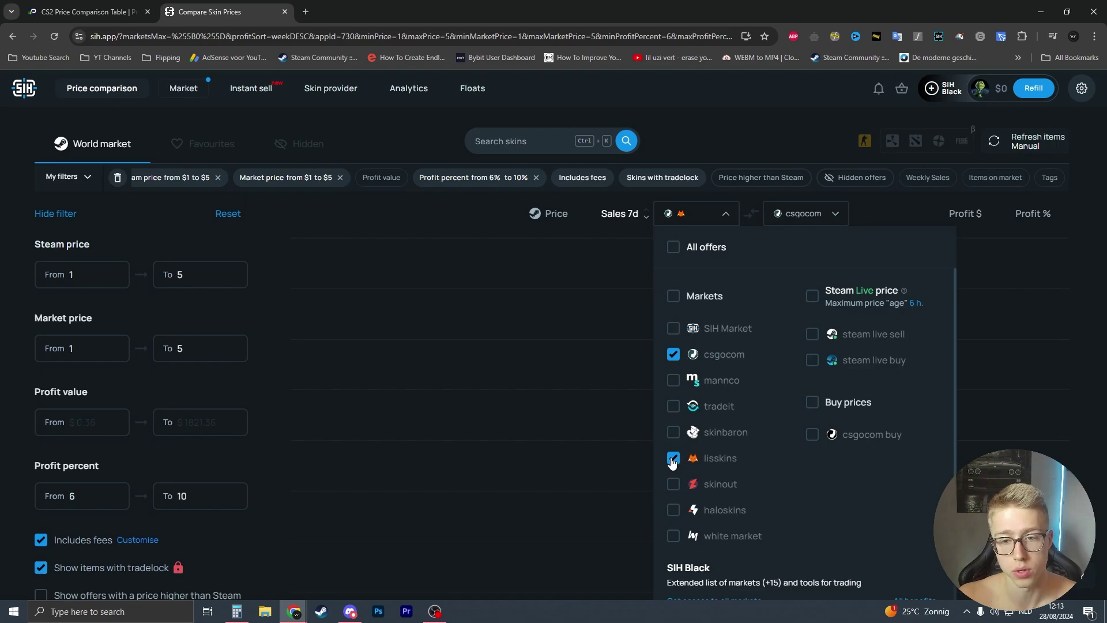
{"action": "left_click", "coordinate": [813, 336]}
{"action": "left_click", "coordinate": [815, 298]}
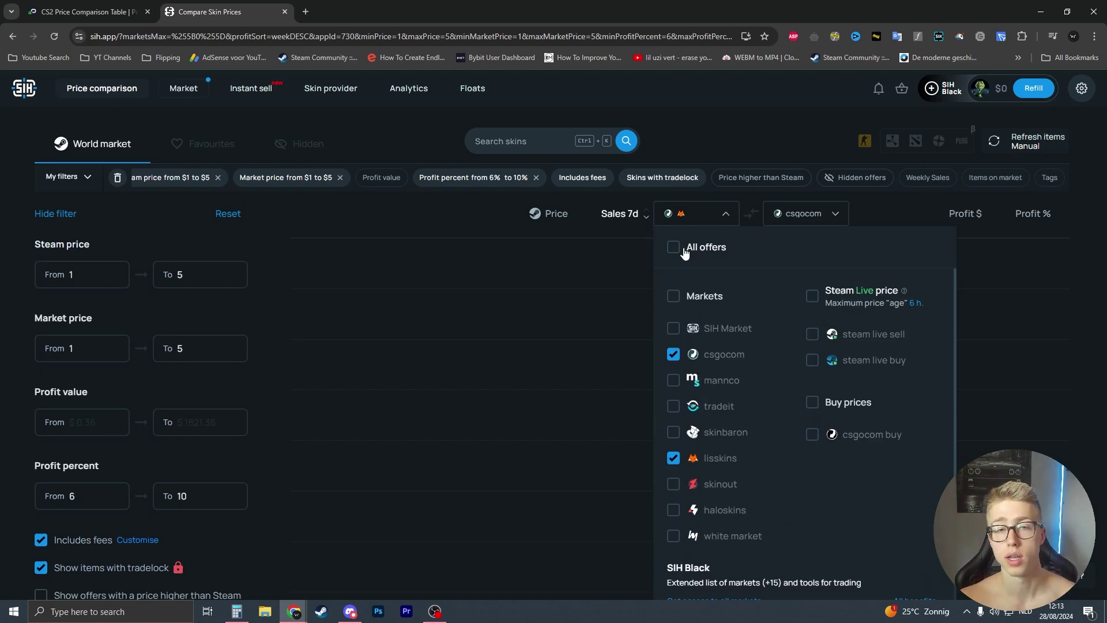
- Look over Pricempire's source market choices, then return to SIH
{"action": "key", "text": "ctrl+shift+Tab"}
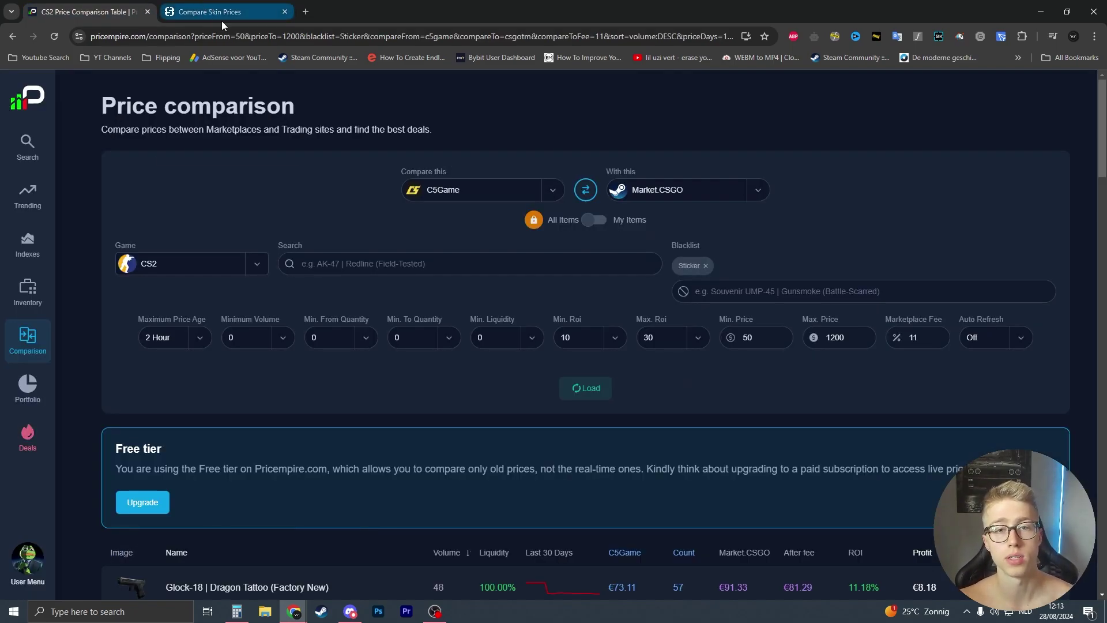
{"action": "left_click", "coordinate": [476, 190]}
{"action": "scroll", "coordinate": [475, 254], "scroll_direction": "down", "scroll_amount": 3}
{"action": "key", "text": "ctrl+Tab"}
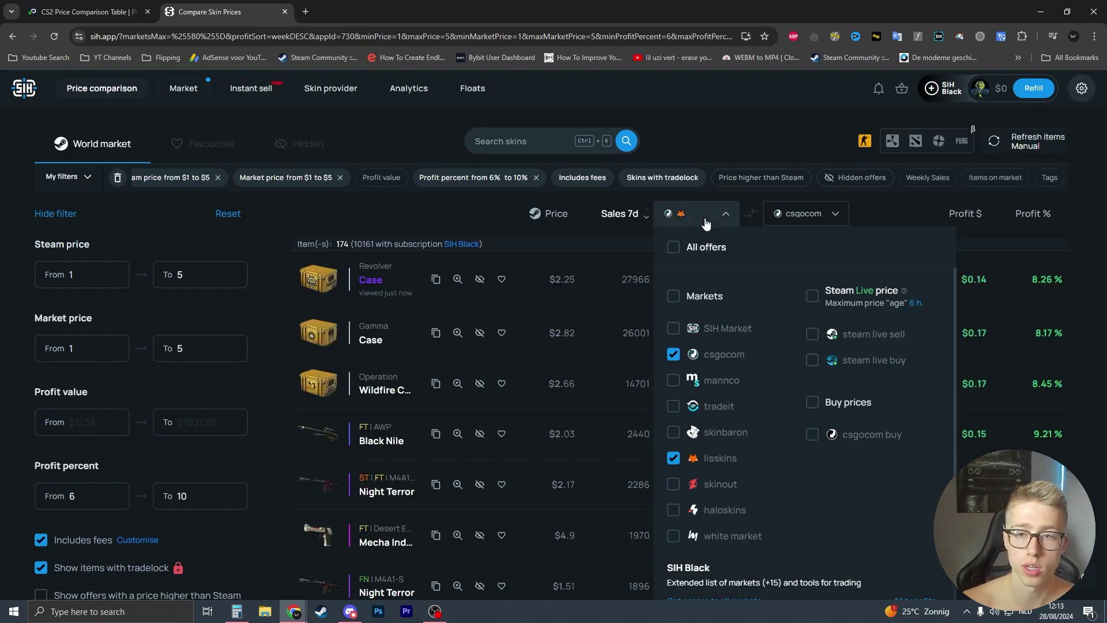
- Add lisskins to the sell-side markets and scroll through the updated results
{"action": "left_click", "coordinate": [803, 214]}
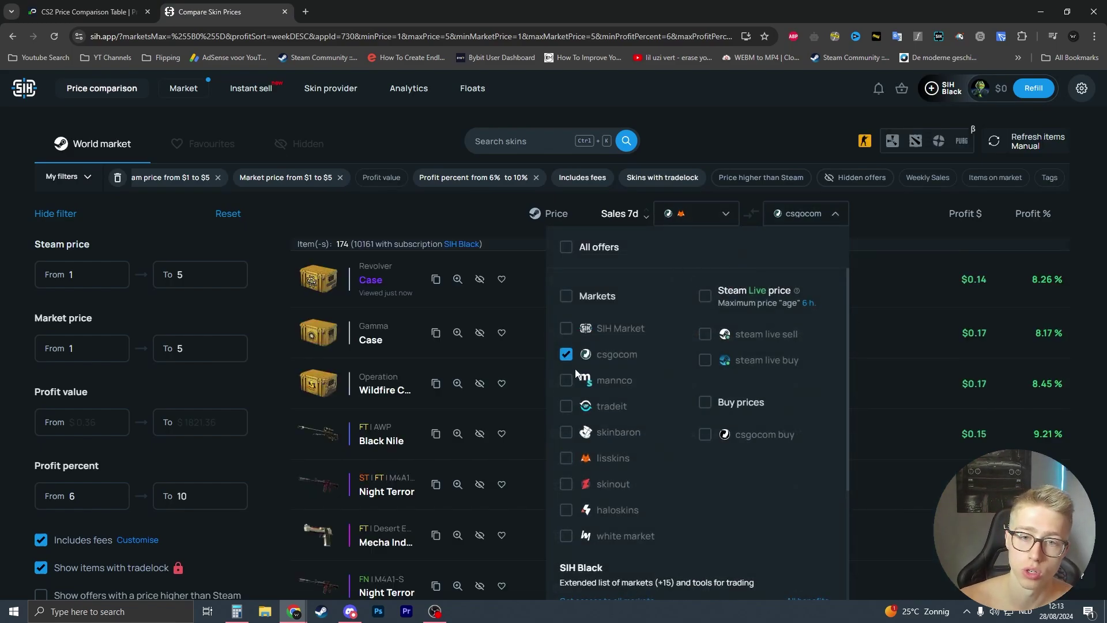
{"action": "scroll", "coordinate": [568, 372], "scroll_direction": "down", "scroll_amount": 2}
{"action": "scroll", "coordinate": [571, 381], "scroll_direction": "up", "scroll_amount": 2}
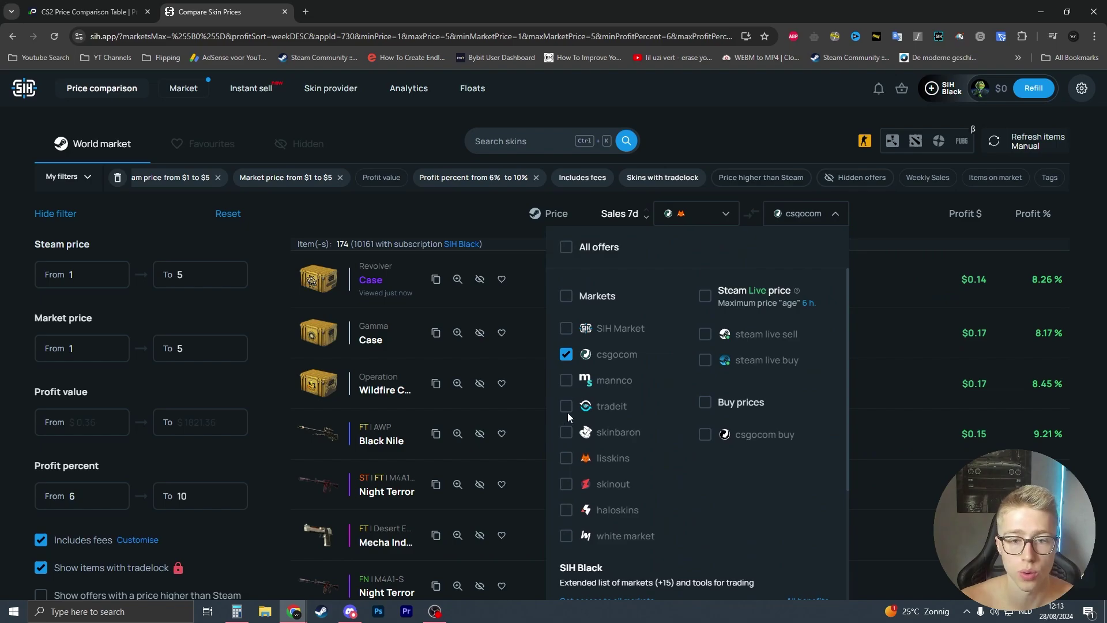
{"action": "left_click", "coordinate": [566, 460]}
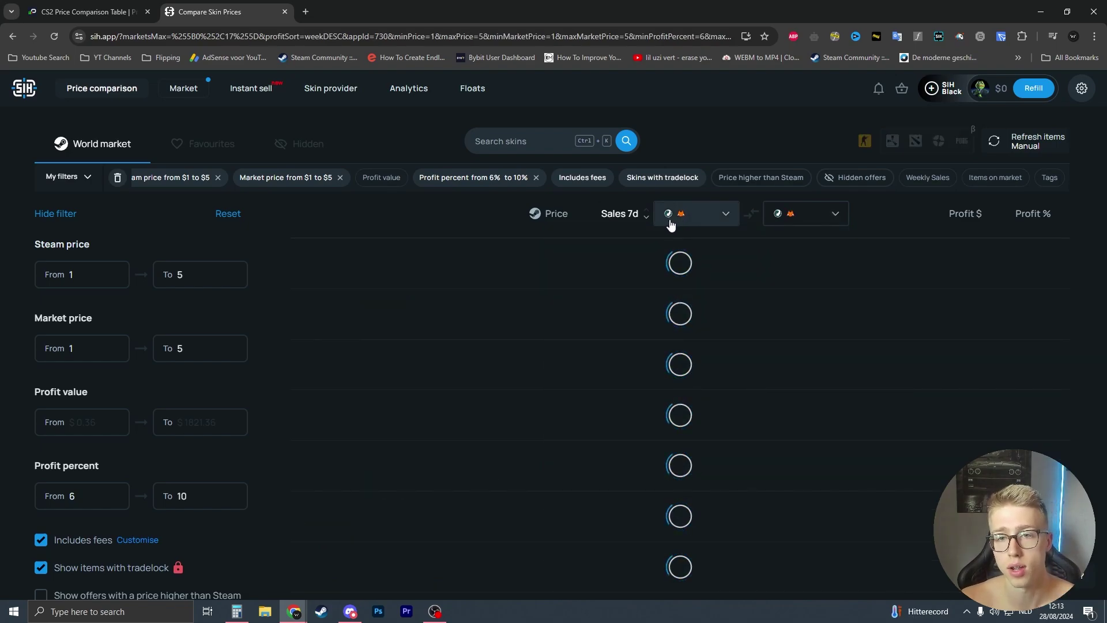
{"action": "scroll", "coordinate": [865, 296], "scroll_direction": "down", "scroll_amount": 10}
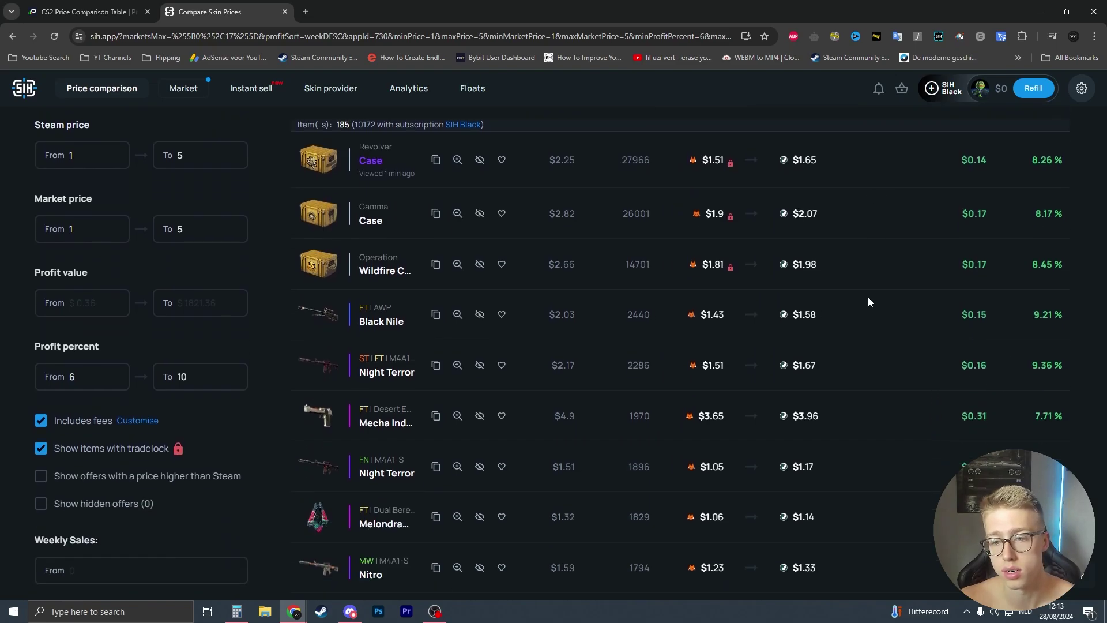
{"action": "scroll", "coordinate": [860, 292], "scroll_direction": "down", "scroll_amount": 5}
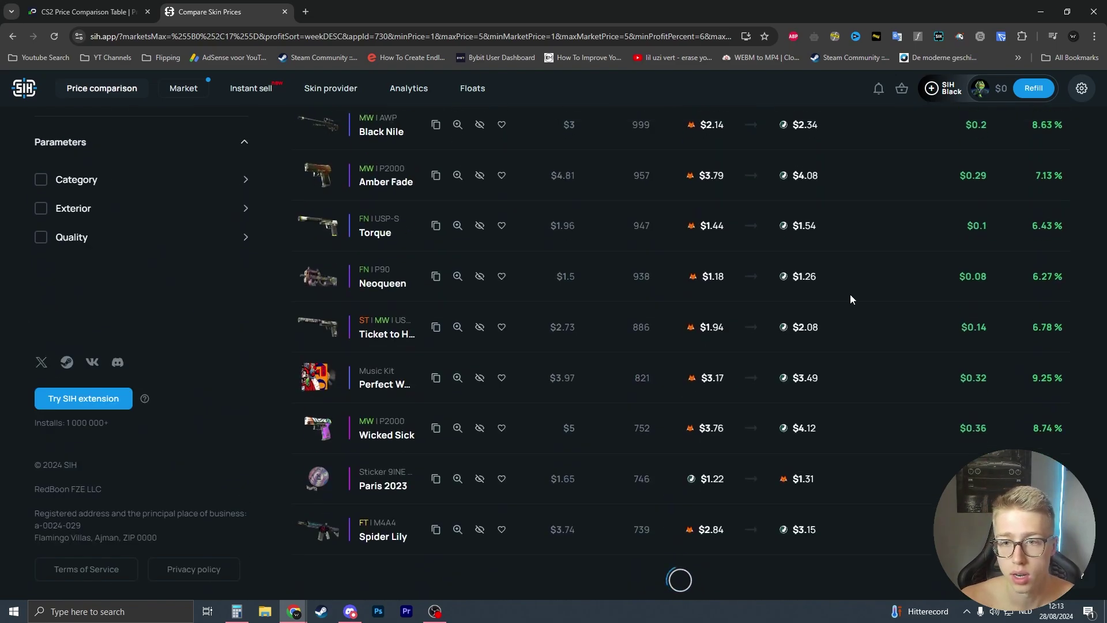
{"action": "scroll", "coordinate": [789, 307], "scroll_direction": "down", "scroll_amount": 3}
{"action": "mouse_move", "coordinate": [776, 307]}
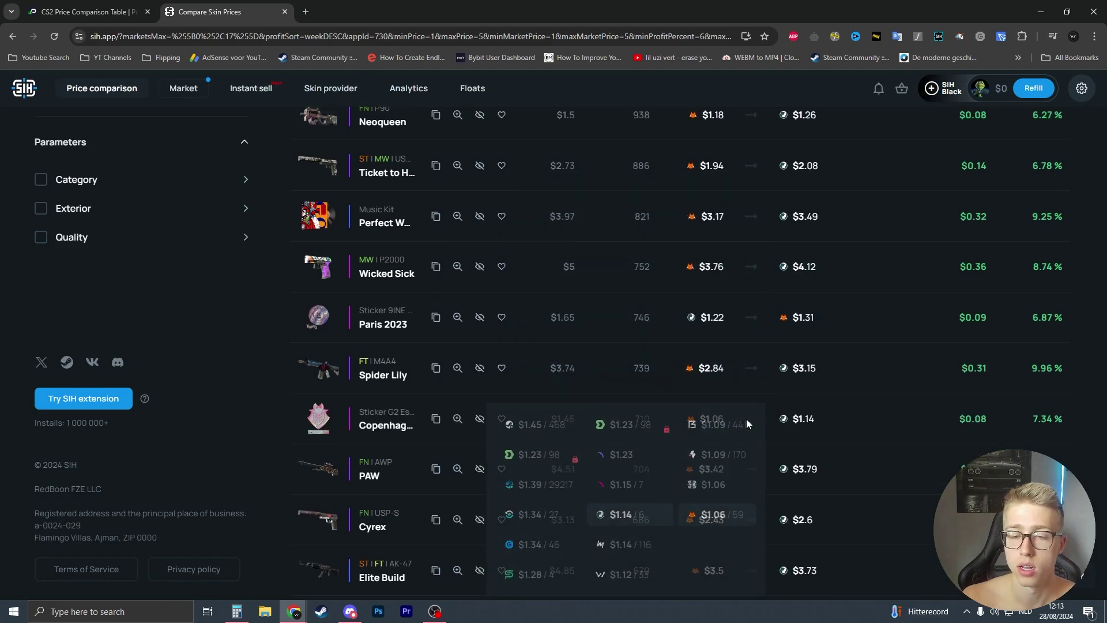
{"action": "scroll", "coordinate": [726, 398], "scroll_direction": "up", "scroll_amount": 8}
{"action": "scroll", "coordinate": [717, 385], "scroll_direction": "up", "scroll_amount": 10}
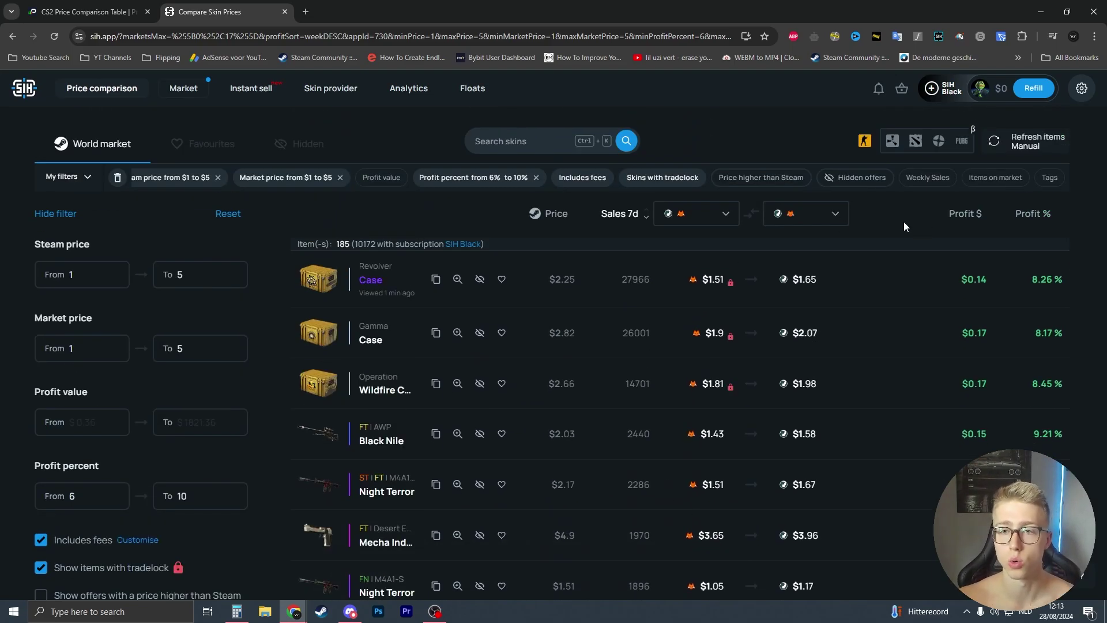
{"action": "scroll", "coordinate": [158, 468], "scroll_direction": "down", "scroll_amount": 1}
- Briefly open Customise fees and Pricempire, then review SIH's 185 listed items
{"action": "left_click", "coordinate": [137, 483]}
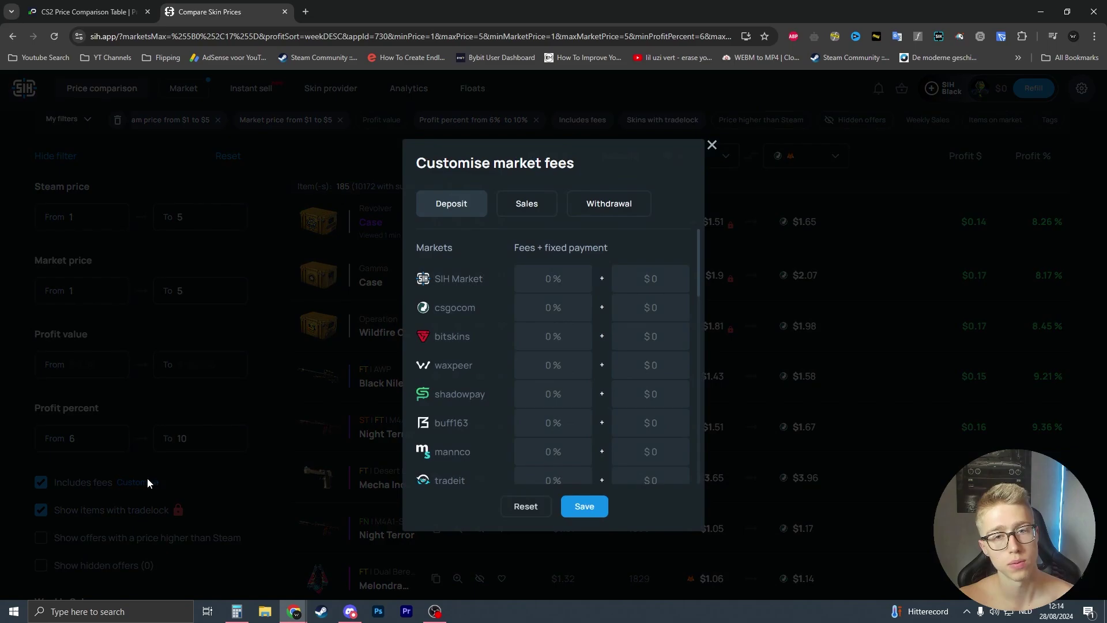
{"action": "left_click", "coordinate": [710, 144]}
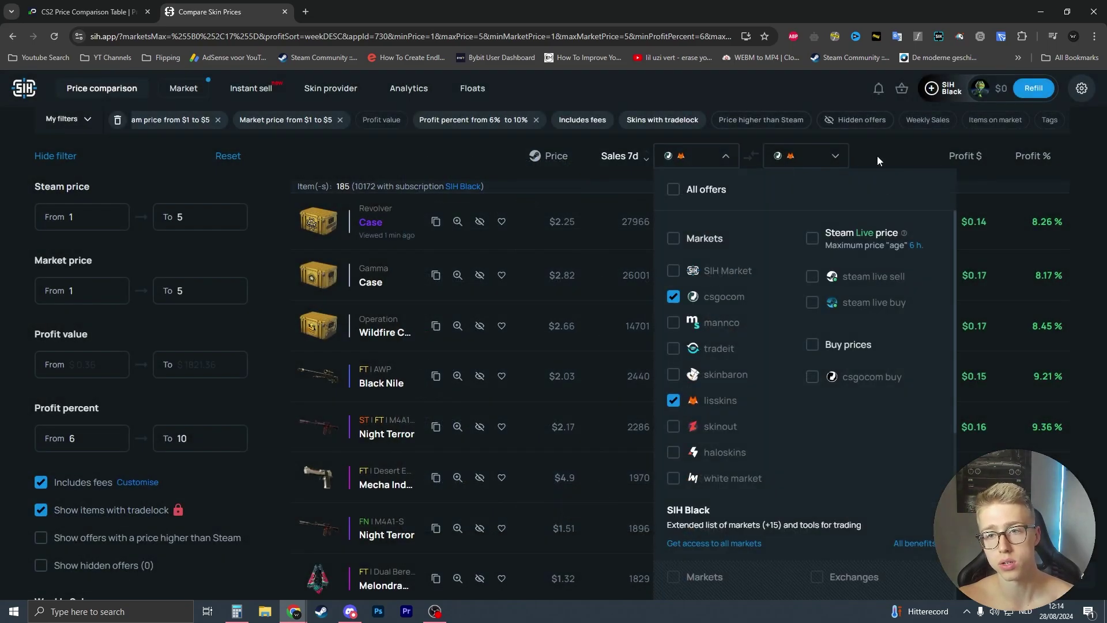
{"action": "left_click", "coordinate": [155, 10]}
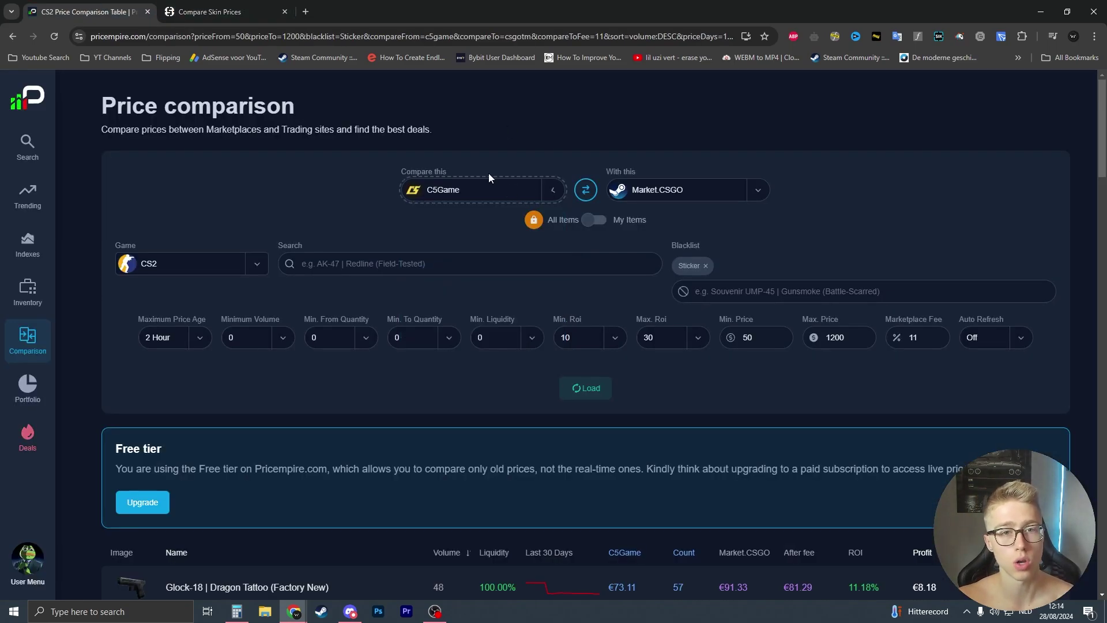
{"action": "left_click", "coordinate": [209, 12]}
{"action": "mouse_move", "coordinate": [694, 214]}
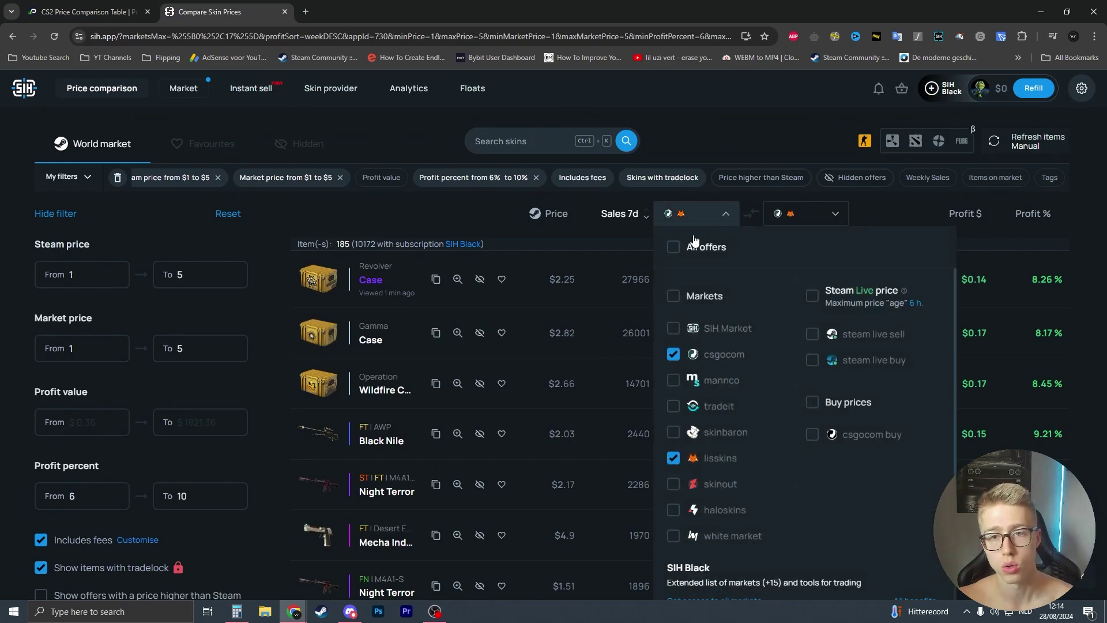
{"action": "scroll", "coordinate": [725, 410], "scroll_direction": "down", "scroll_amount": 2}
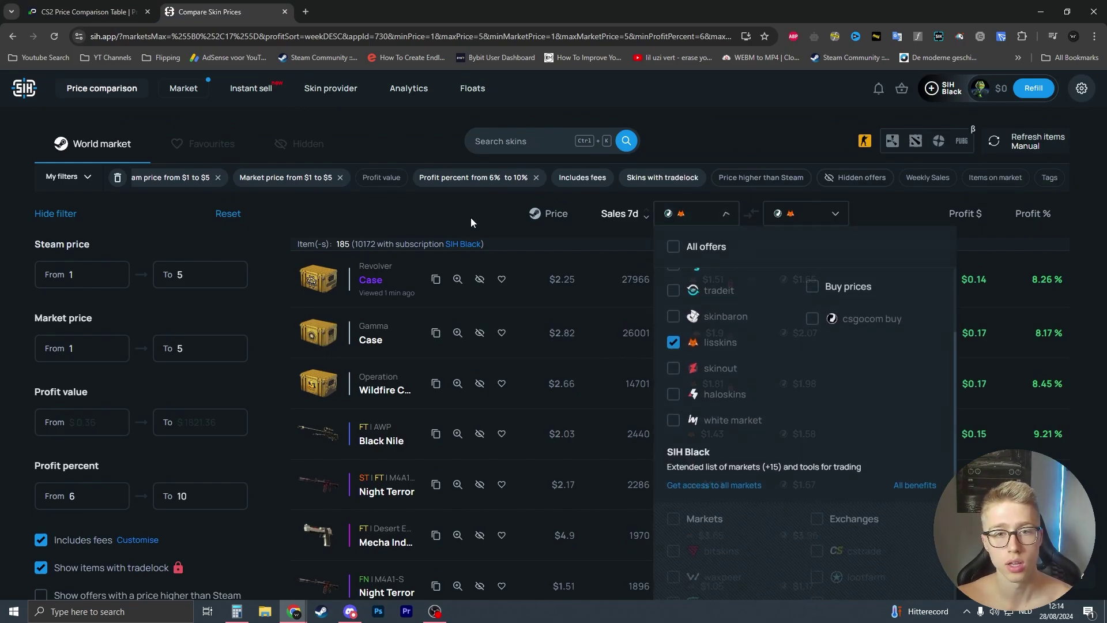
{"action": "scroll", "coordinate": [618, 255], "scroll_direction": "down", "scroll_amount": 1}
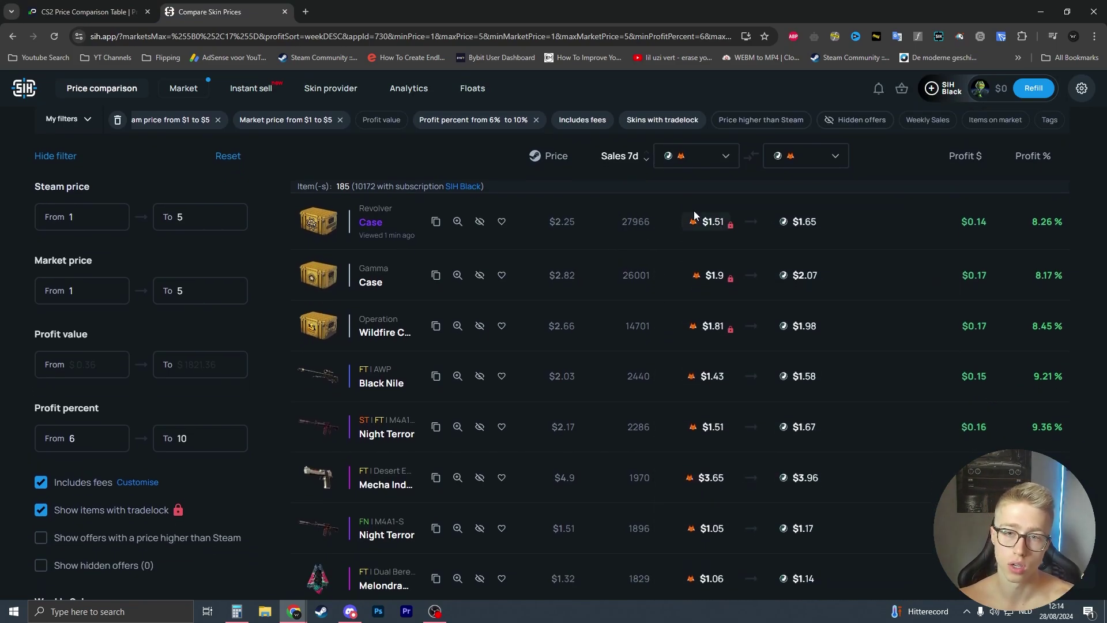
{"action": "scroll", "coordinate": [710, 497], "scroll_direction": "down", "scroll_amount": 2}
{"action": "scroll", "coordinate": [713, 438], "scroll_direction": "down", "scroll_amount": 2}
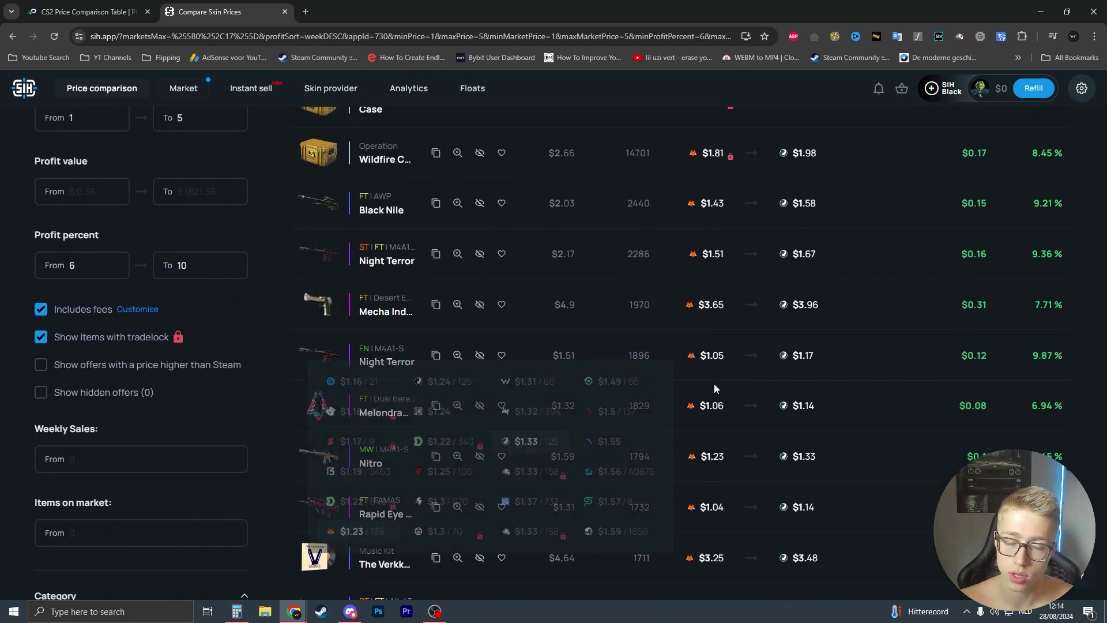
{"action": "scroll", "coordinate": [721, 346], "scroll_direction": "up", "scroll_amount": 5}
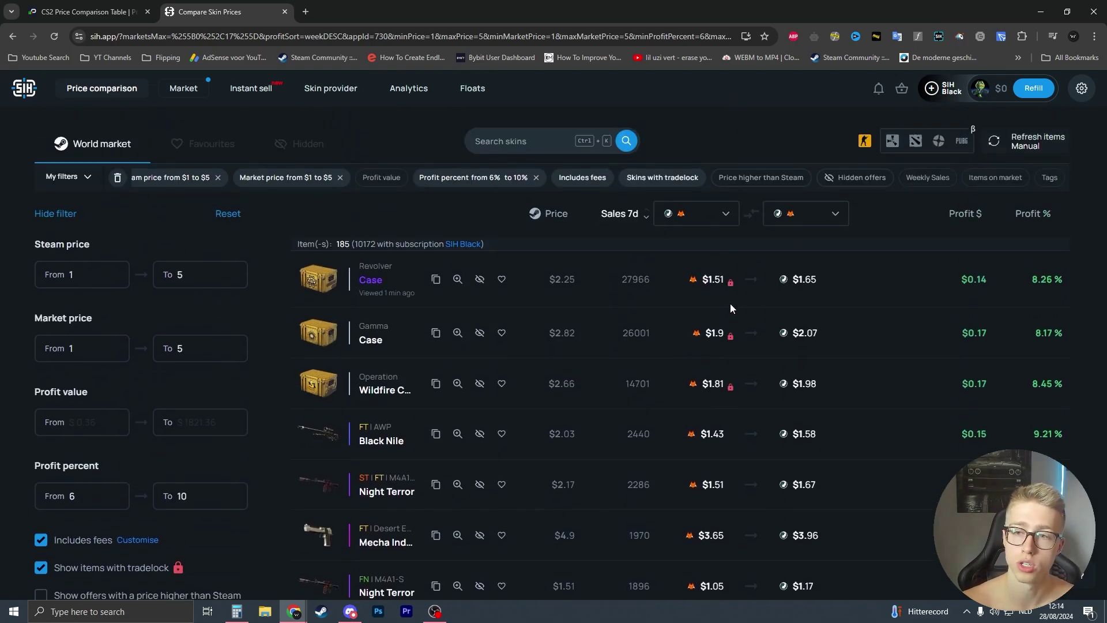
{"action": "left_click", "coordinate": [933, 88]}
{"action": "scroll", "coordinate": [456, 288], "scroll_direction": "down", "scroll_amount": 1}
{"action": "scroll", "coordinate": [427, 191], "scroll_direction": "up", "scroll_amount": 1}
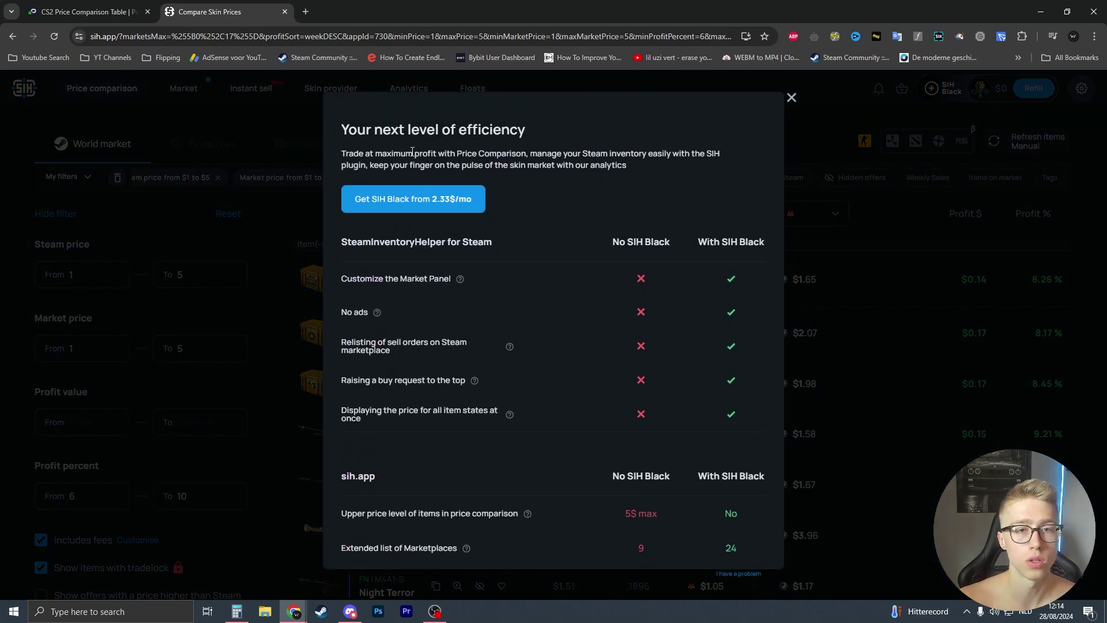
{"action": "left_click", "coordinate": [375, 203]}
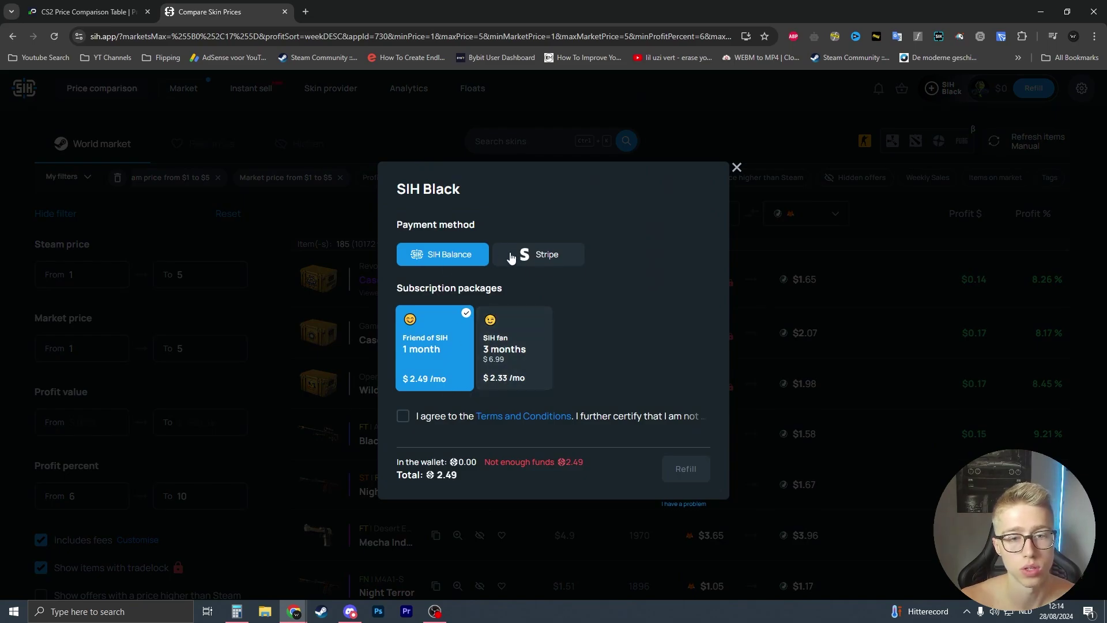
{"action": "left_click", "coordinate": [430, 424]}
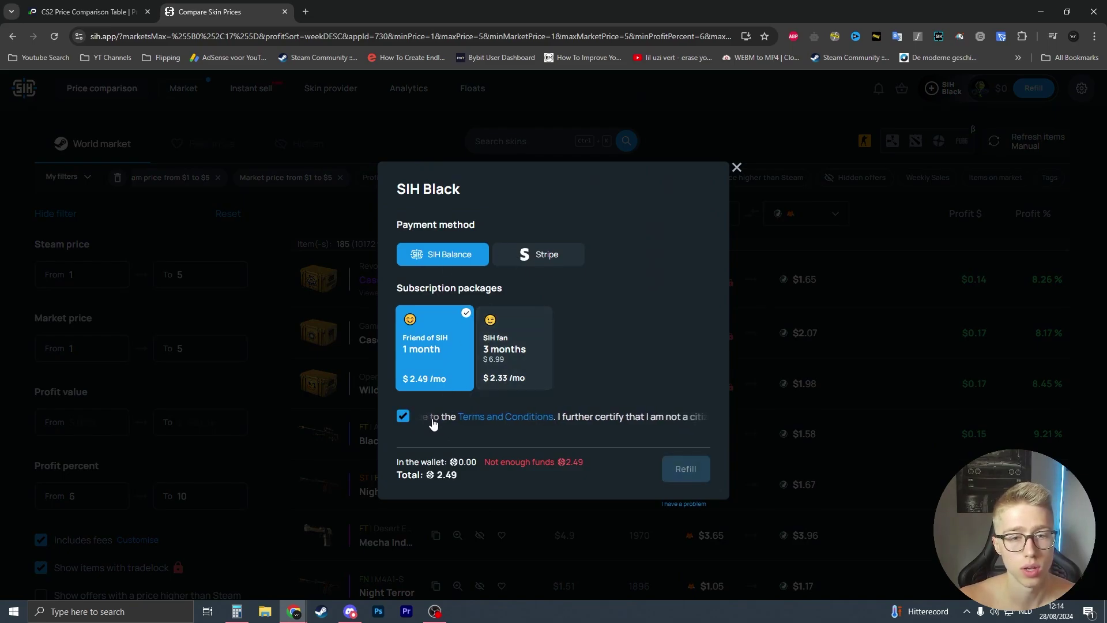
{"action": "left_click", "coordinate": [545, 254]}
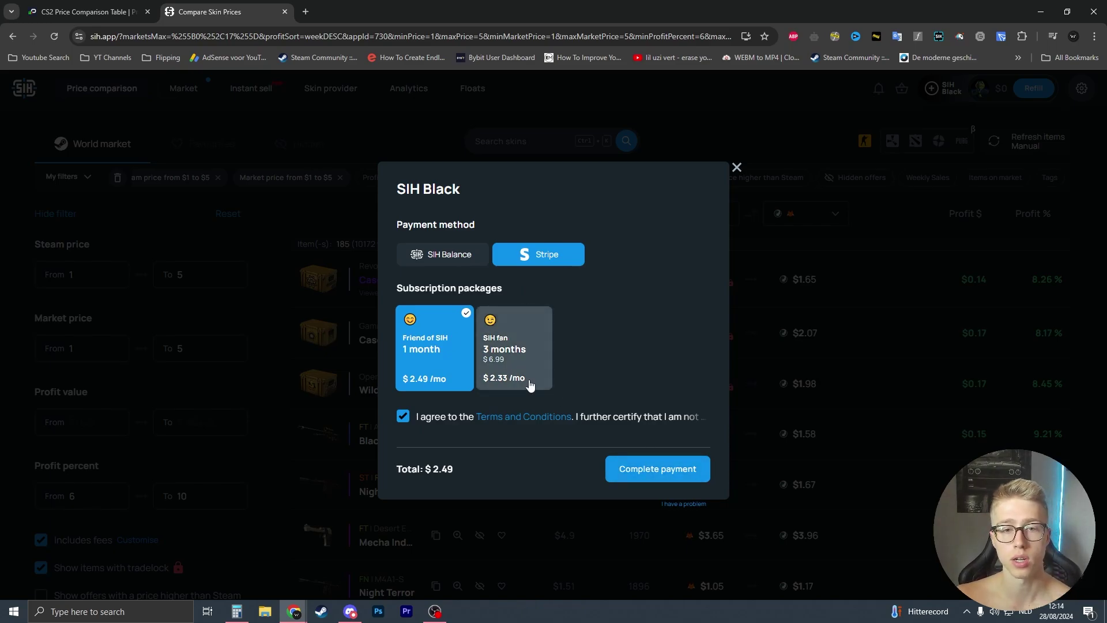
{"action": "left_click", "coordinate": [650, 469]}
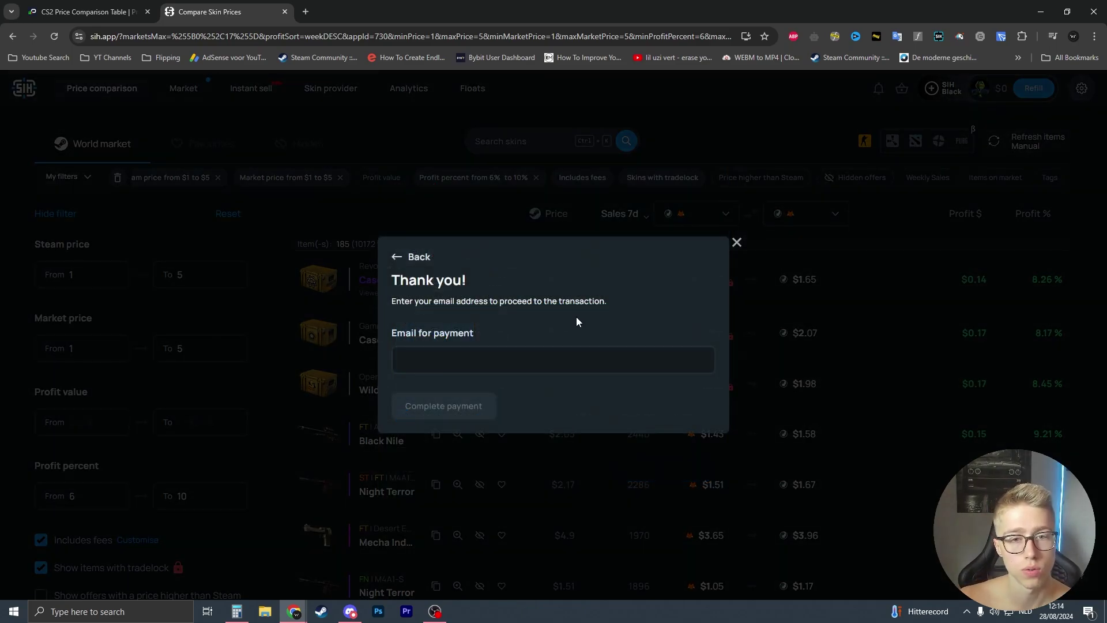
{"action": "left_click", "coordinate": [389, 257]}
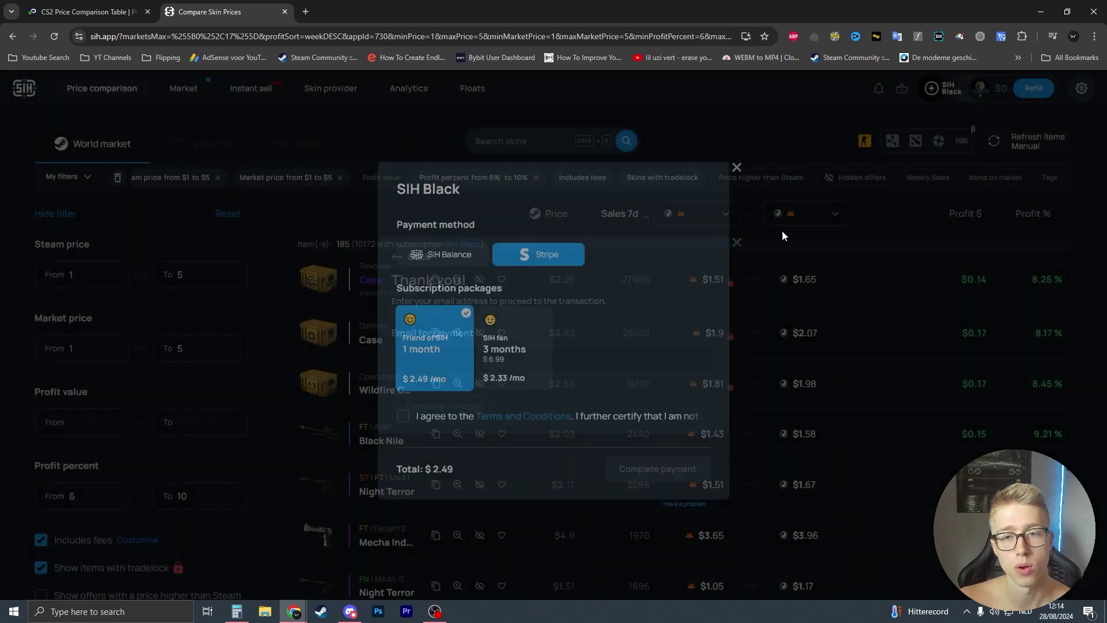
{"action": "left_click", "coordinate": [737, 163]}
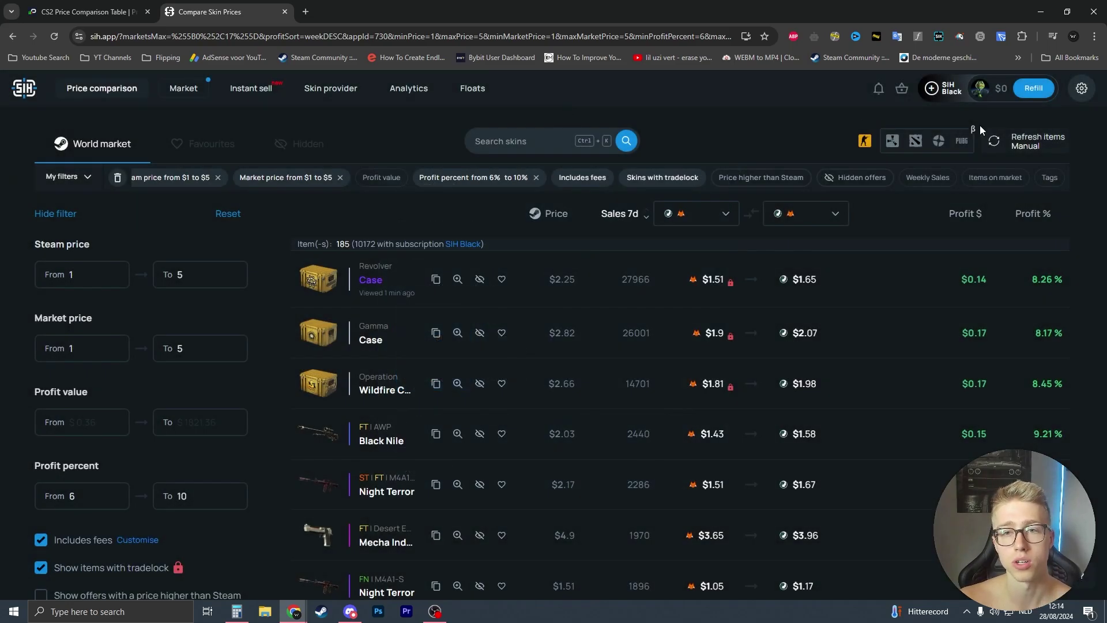
{"action": "left_click", "coordinate": [1033, 87]}
{"action": "left_click", "coordinate": [1031, 80]}
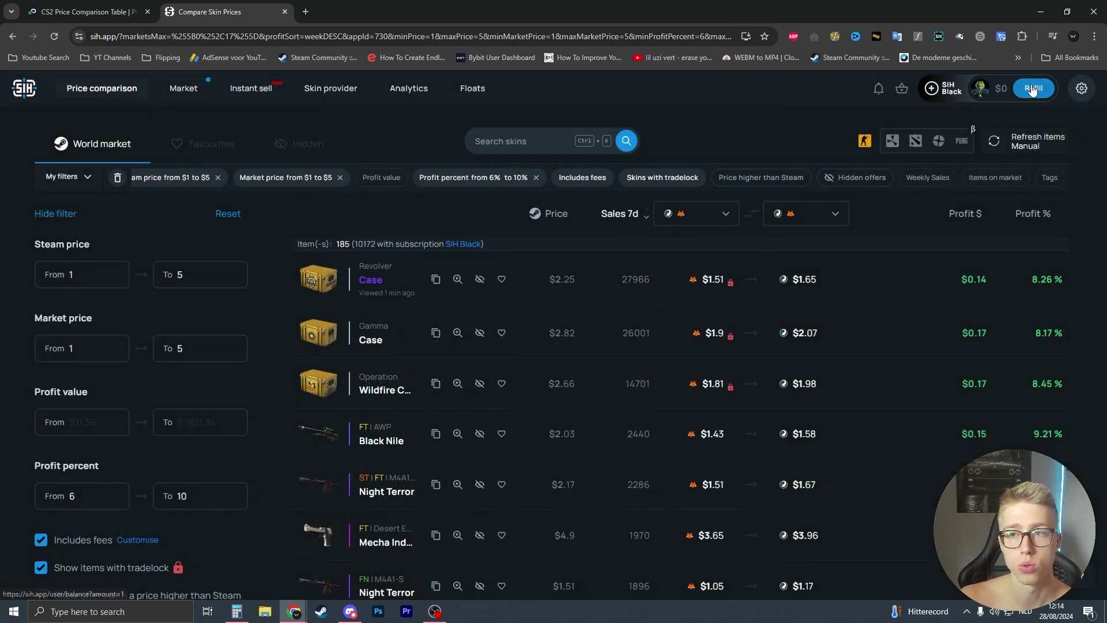
{"action": "left_click", "coordinate": [1032, 83]}
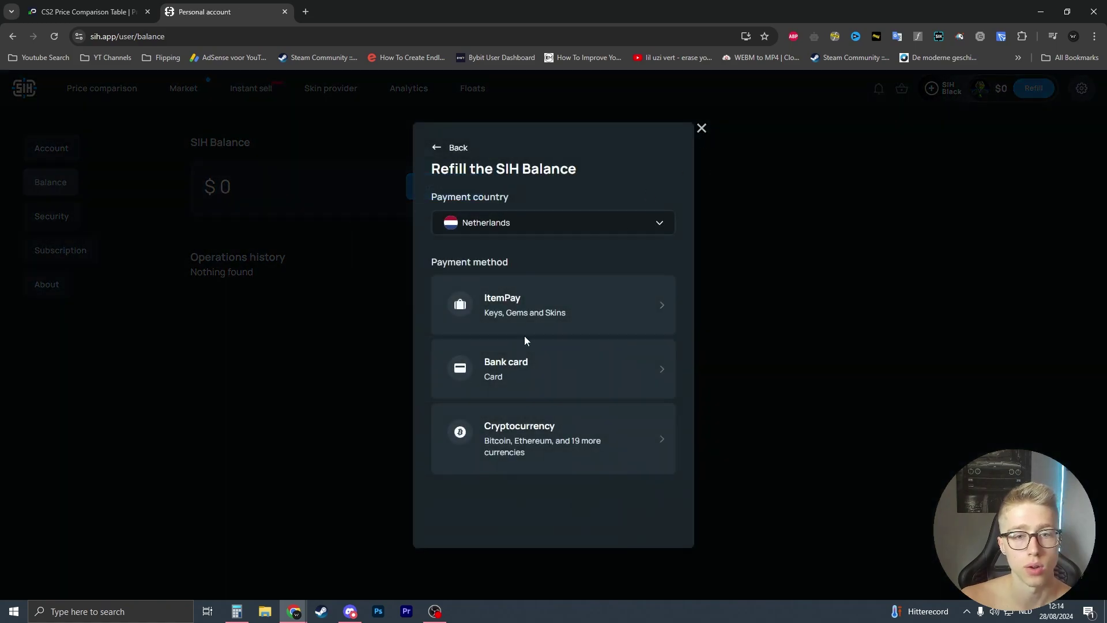
{"action": "left_click", "coordinate": [522, 306]}
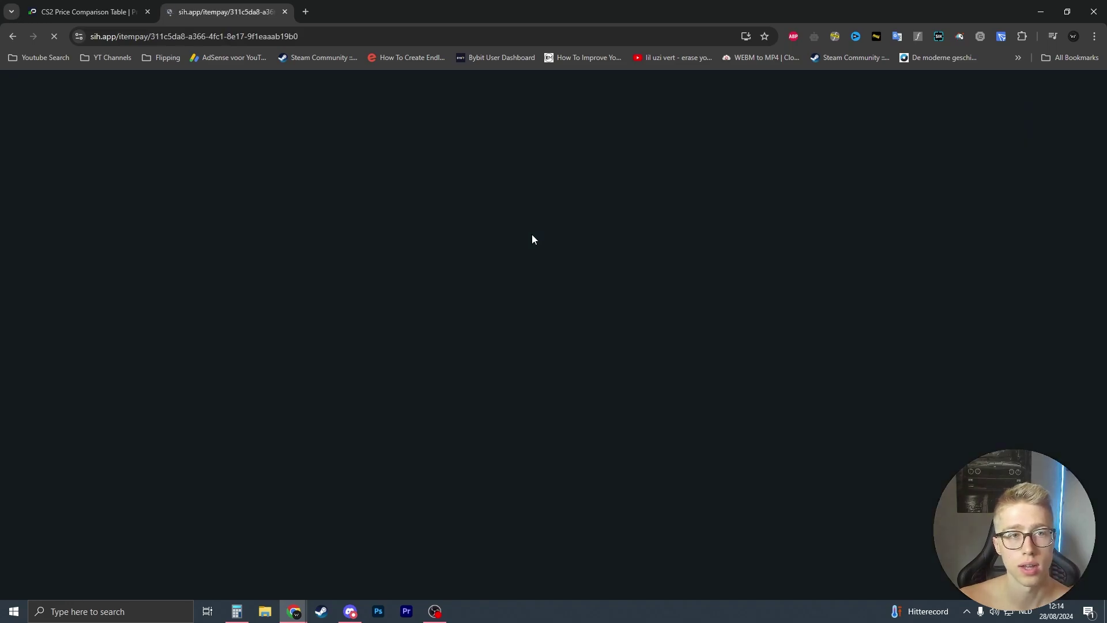